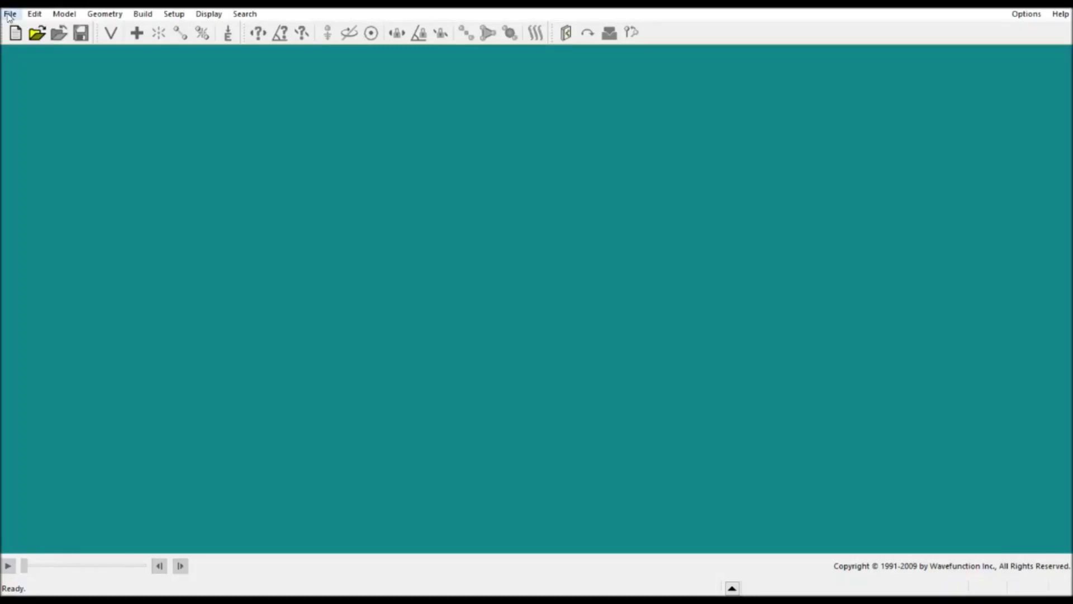
Create a new molecule and place a tetrahedral (sp3) carbon from the organic fragments.
{"action": "left_click", "coordinate": [15, 34]}
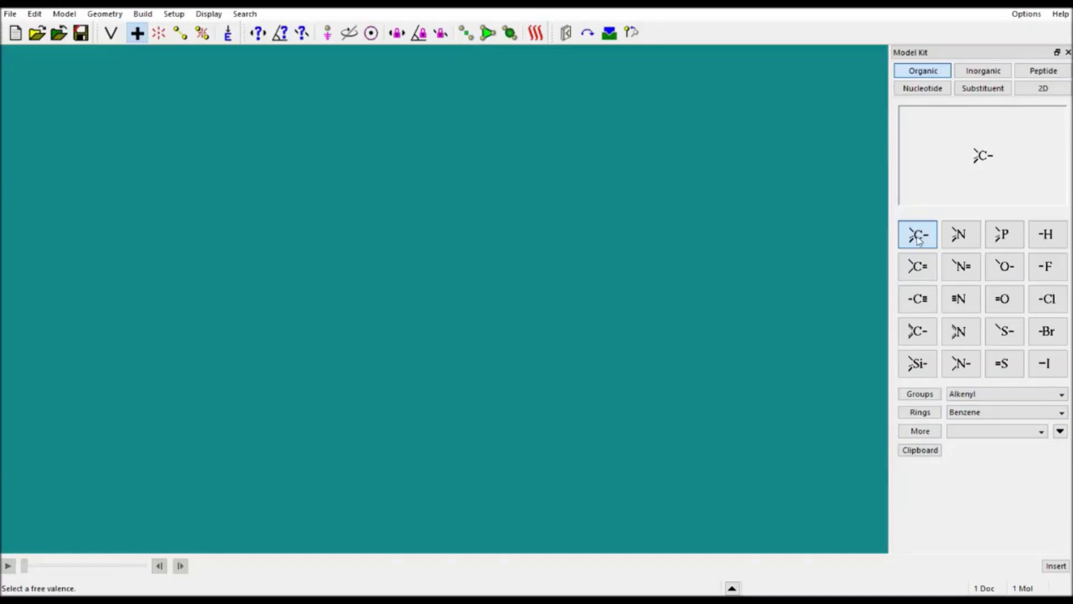
{"action": "left_click", "coordinate": [395, 268]}
{"action": "left_click_drag", "start_coordinate": [417, 296], "coordinate": [485, 258]}
{"action": "left_click_drag", "start_coordinate": [447, 301], "coordinate": [559, 286]}
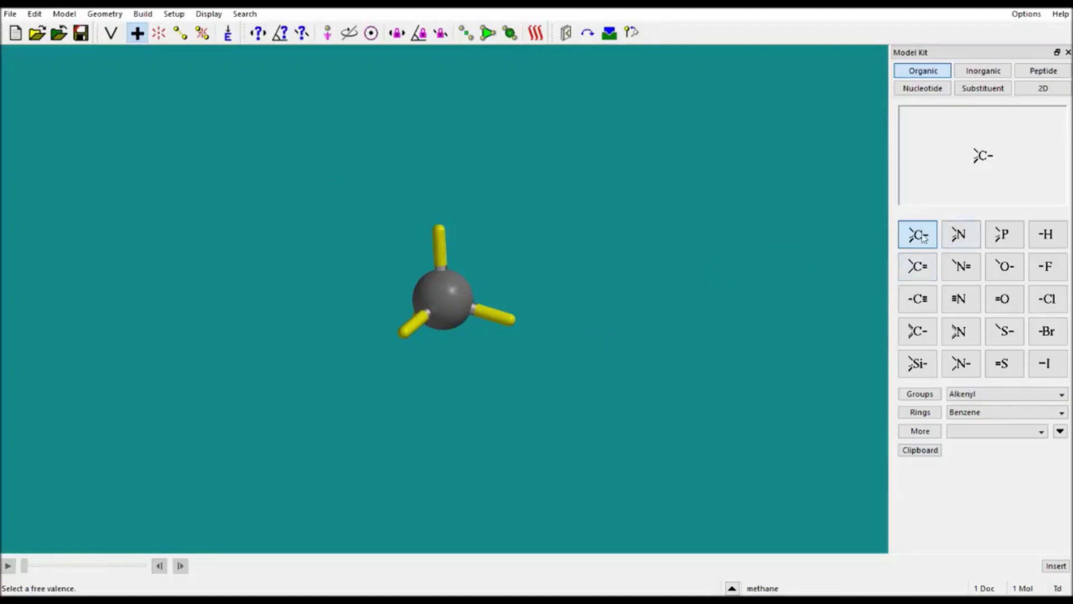
Attach a second tetrahedral carbon to a free valence of the first to build ethane.
{"action": "left_click", "coordinate": [511, 324]}
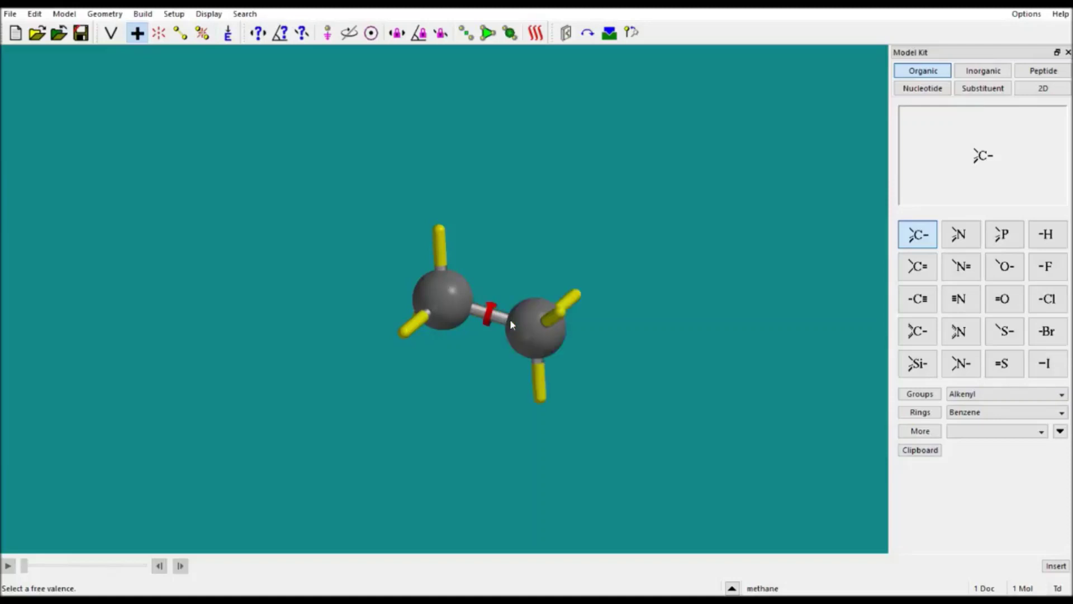
{"action": "left_click_drag", "start_coordinate": [531, 337], "coordinate": [575, 388]}
{"action": "scroll", "coordinate": [268, 347], "scroll_direction": "up", "scroll_amount": 3}
{"action": "scroll", "coordinate": [515, 262], "scroll_direction": "up", "scroll_amount": 3}
{"action": "left_click_drag", "start_coordinate": [471, 376], "coordinate": [451, 273]}
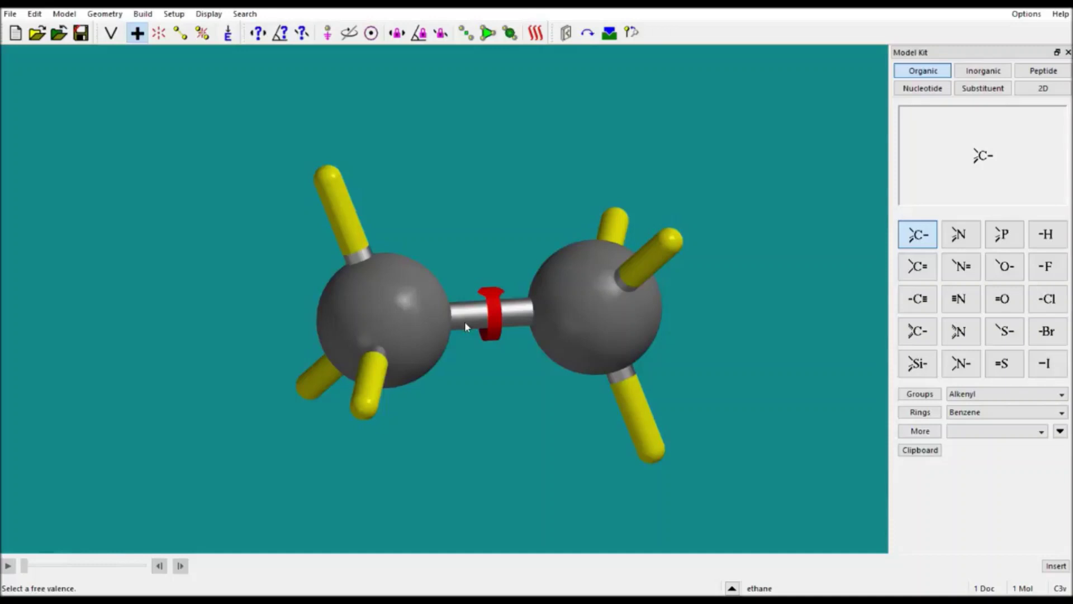
Change the carbon–carbon bond to a double bond with the inorganic model kit, and restore it to a single bond.
{"action": "left_click", "coordinate": [983, 70]}
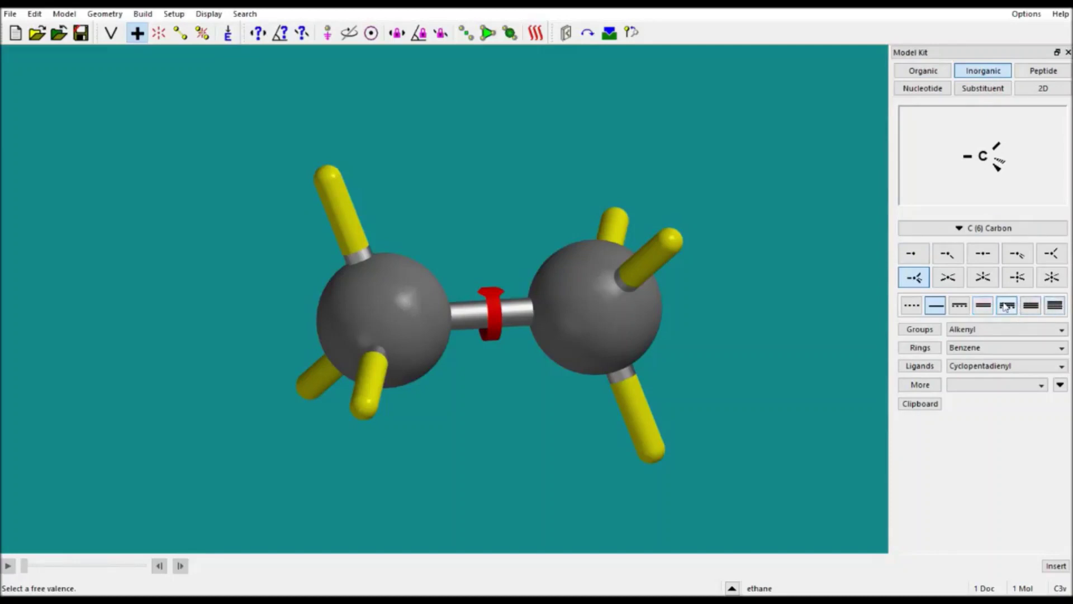
{"action": "left_click", "coordinate": [984, 305]}
{"action": "left_click", "coordinate": [510, 313]}
{"action": "left_click_drag", "start_coordinate": [511, 313], "coordinate": [336, 291]}
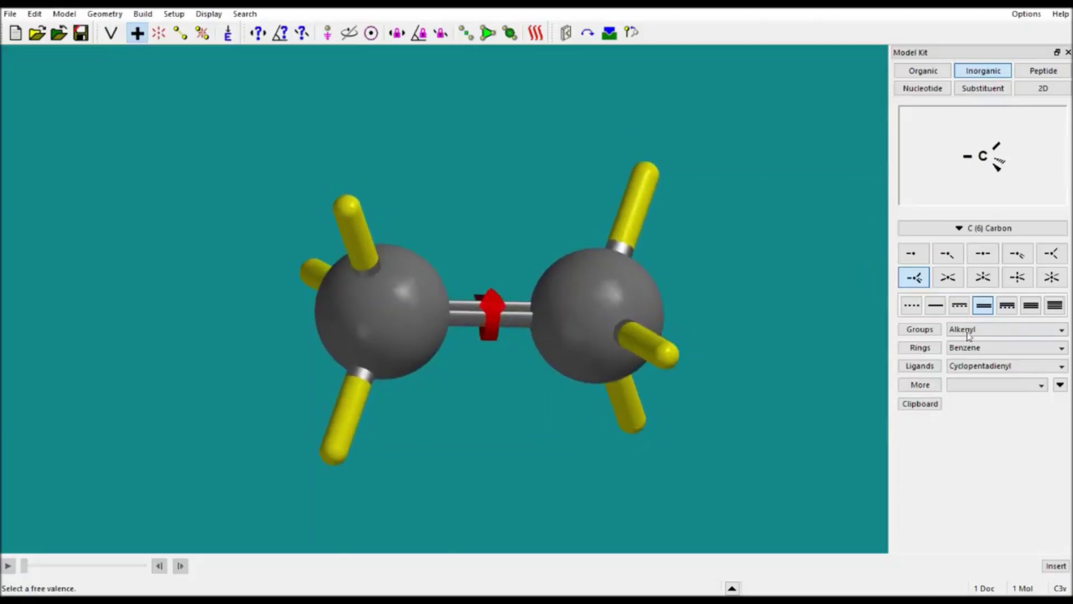
{"action": "left_click", "coordinate": [502, 314]}
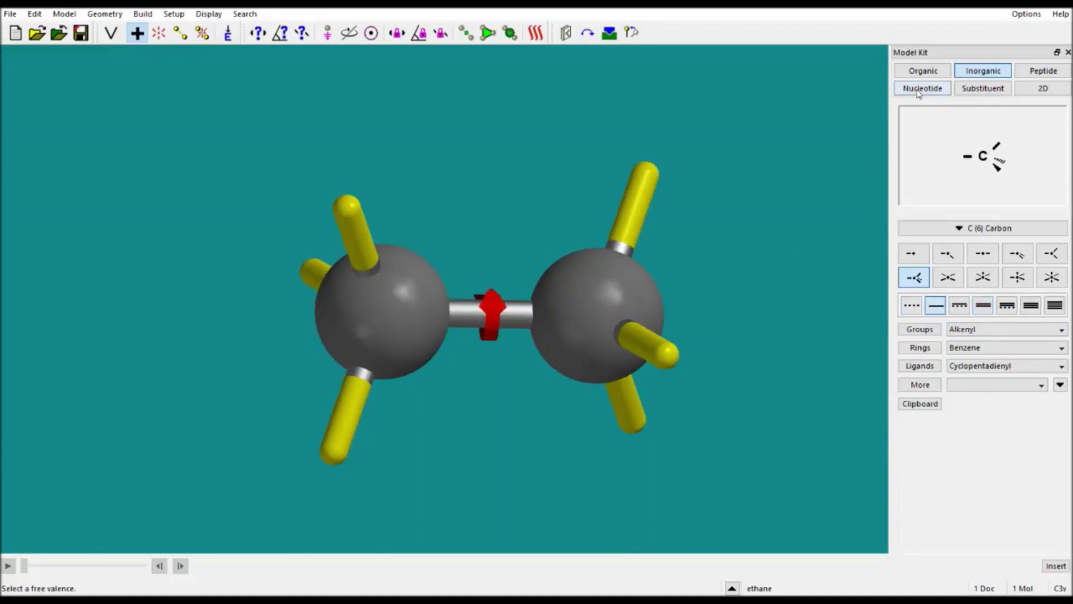
{"action": "left_click", "coordinate": [920, 73]}
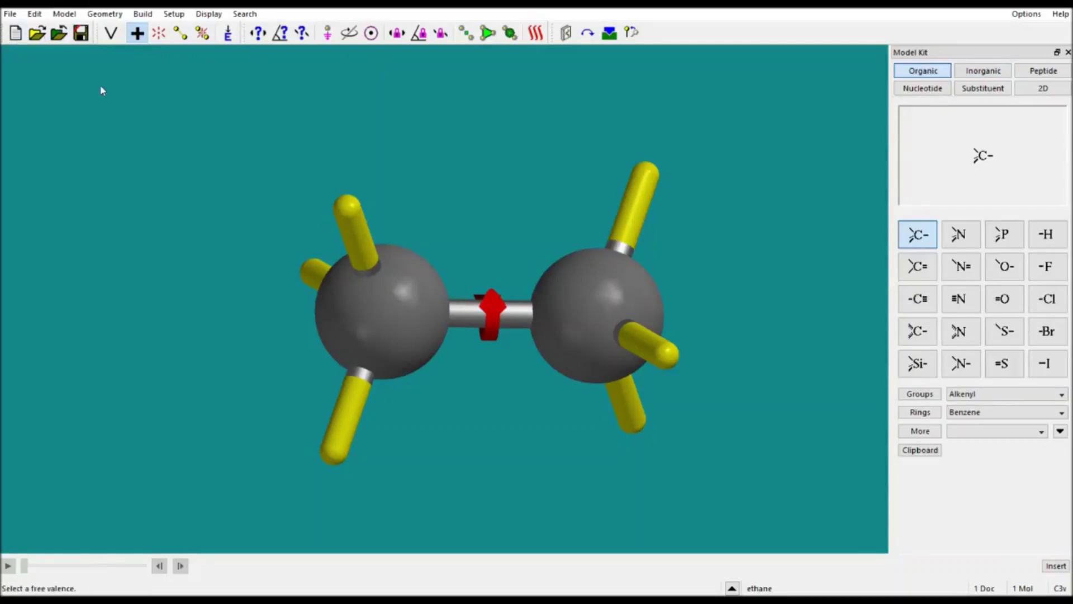
View the finished ethane model with its hydrogens, and return to adding fragments.
{"action": "left_click", "coordinate": [110, 33]}
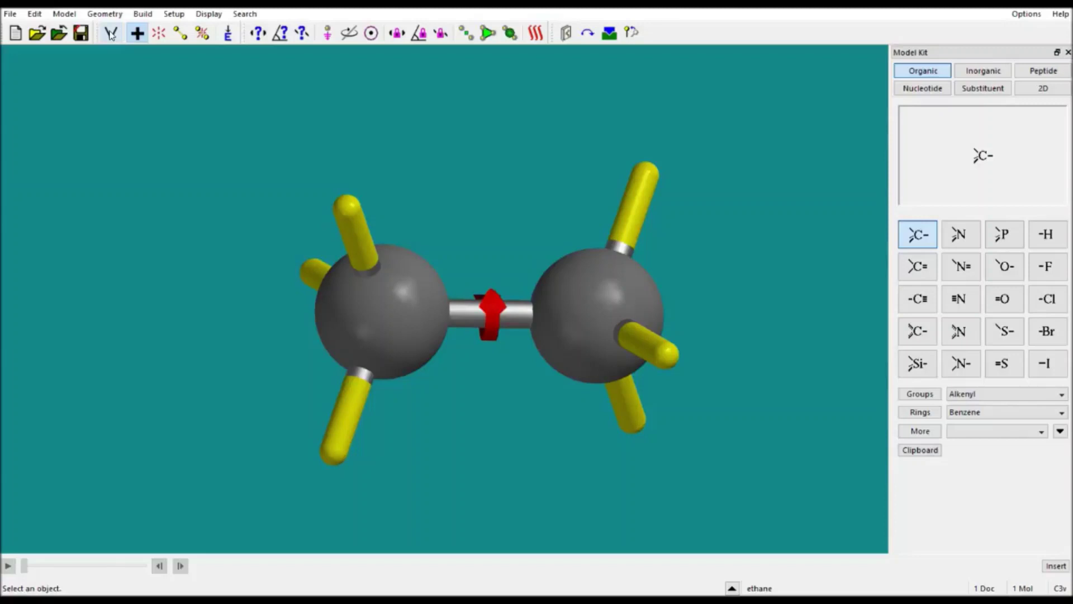
{"action": "left_click", "coordinate": [110, 34]}
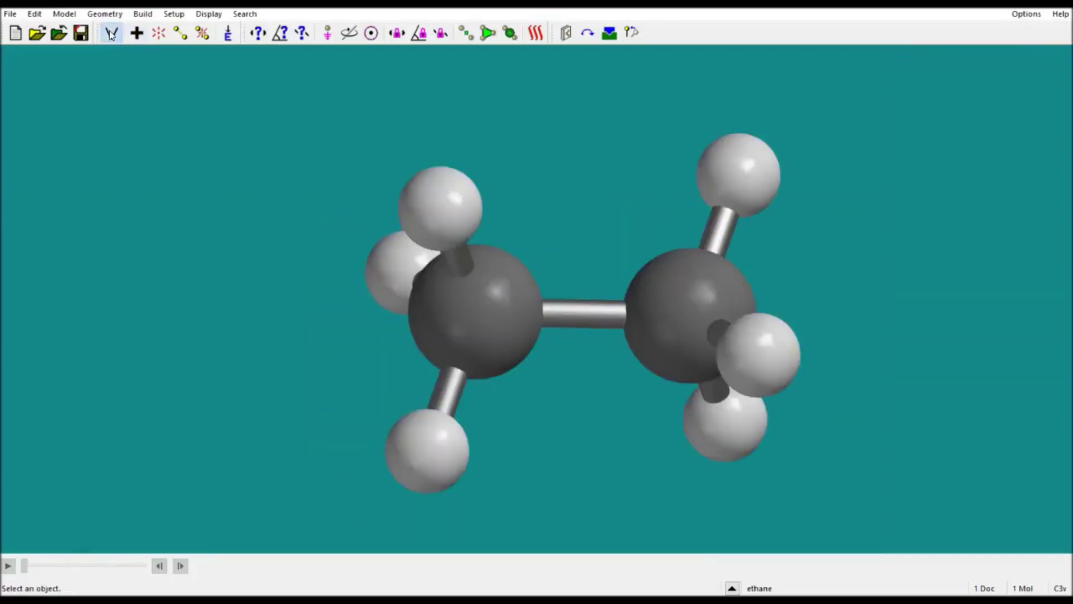
{"action": "scroll", "coordinate": [427, 255], "scroll_direction": "up", "scroll_amount": 2}
{"action": "scroll", "coordinate": [427, 255], "scroll_direction": "down", "scroll_amount": 1}
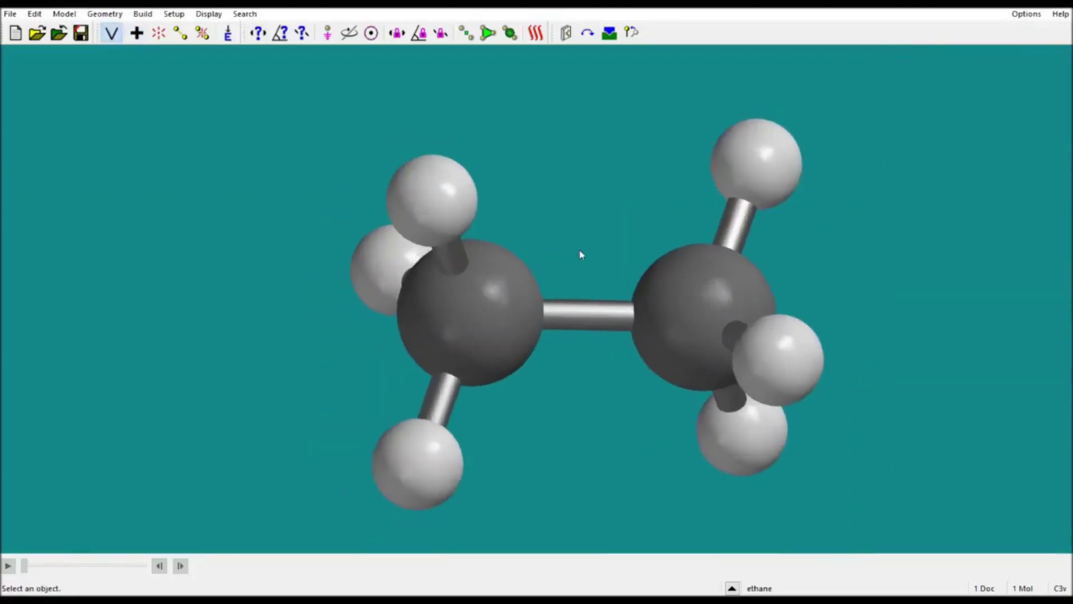
{"action": "left_click", "coordinate": [140, 33]}
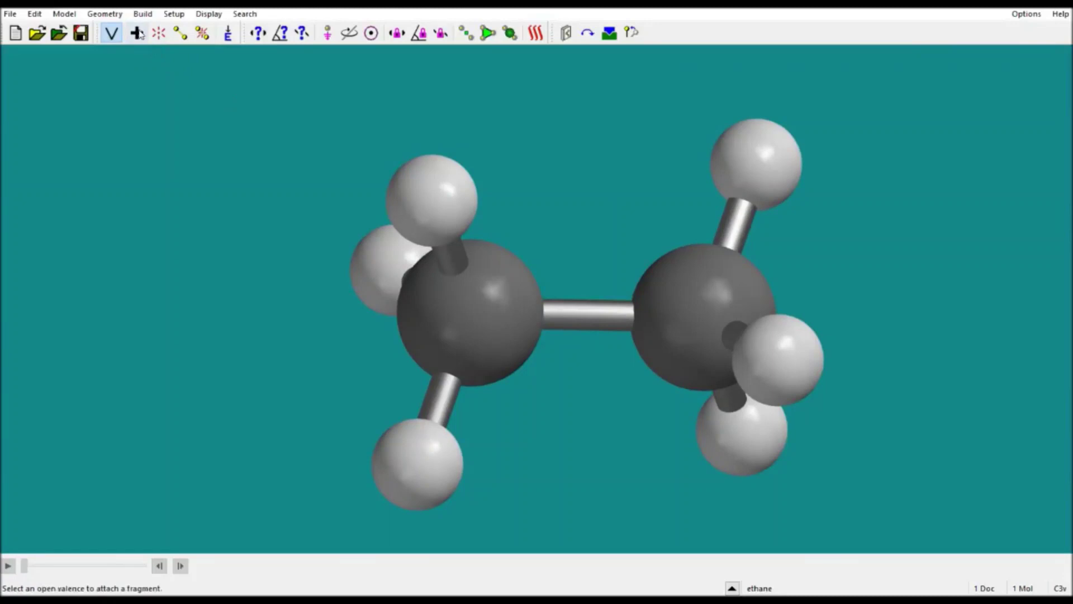
{"action": "left_click", "coordinate": [138, 34]}
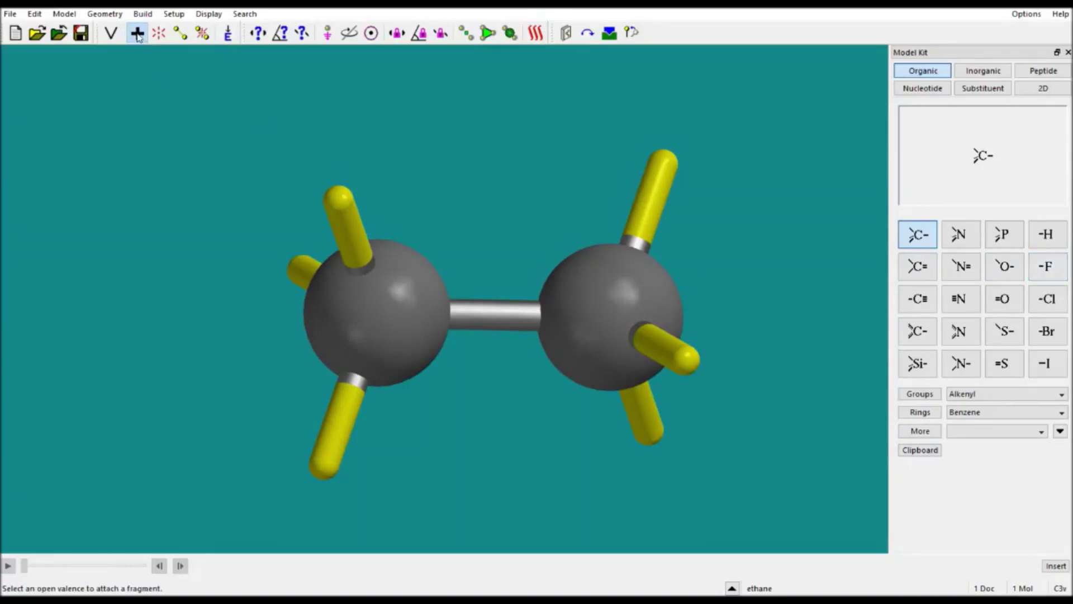
Attach a fluorine atom to the upper free valence of the right-hand carbon and delete it again.
{"action": "left_click", "coordinate": [1052, 274]}
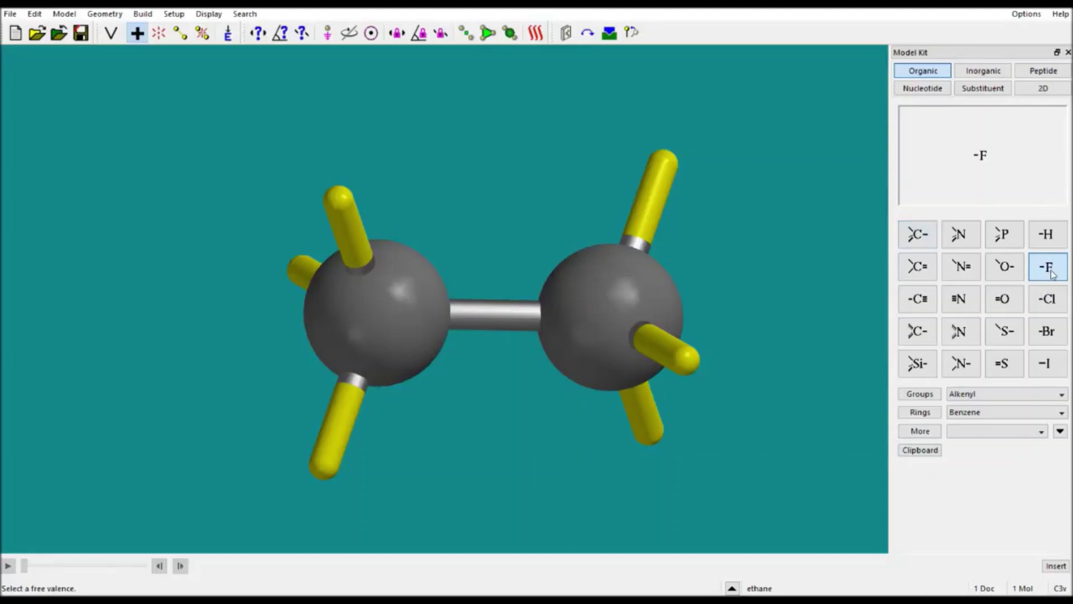
{"action": "left_click", "coordinate": [670, 166]}
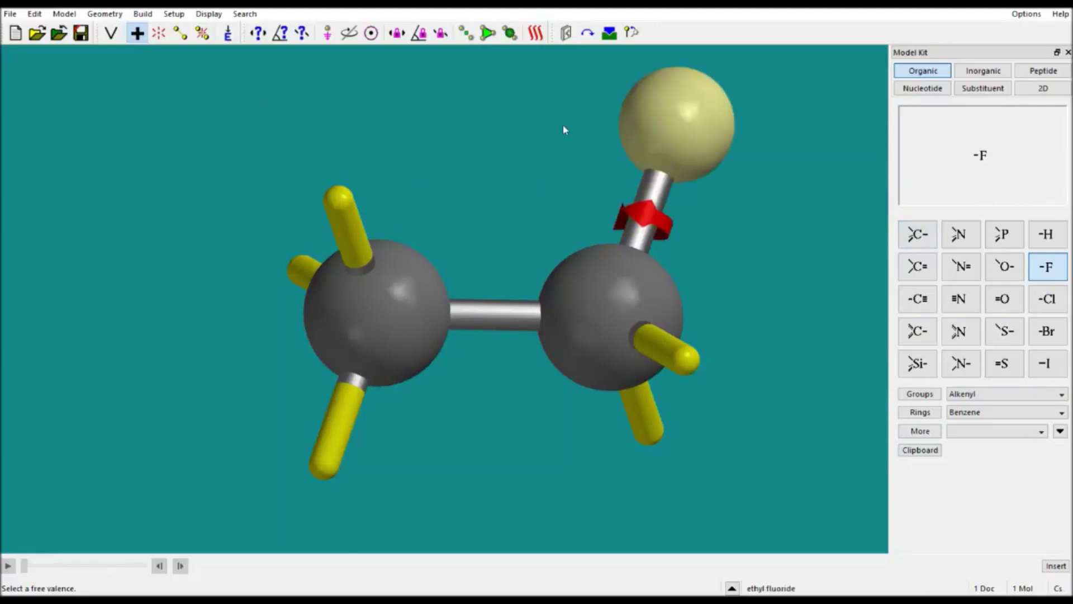
{"action": "left_click", "coordinate": [162, 40]}
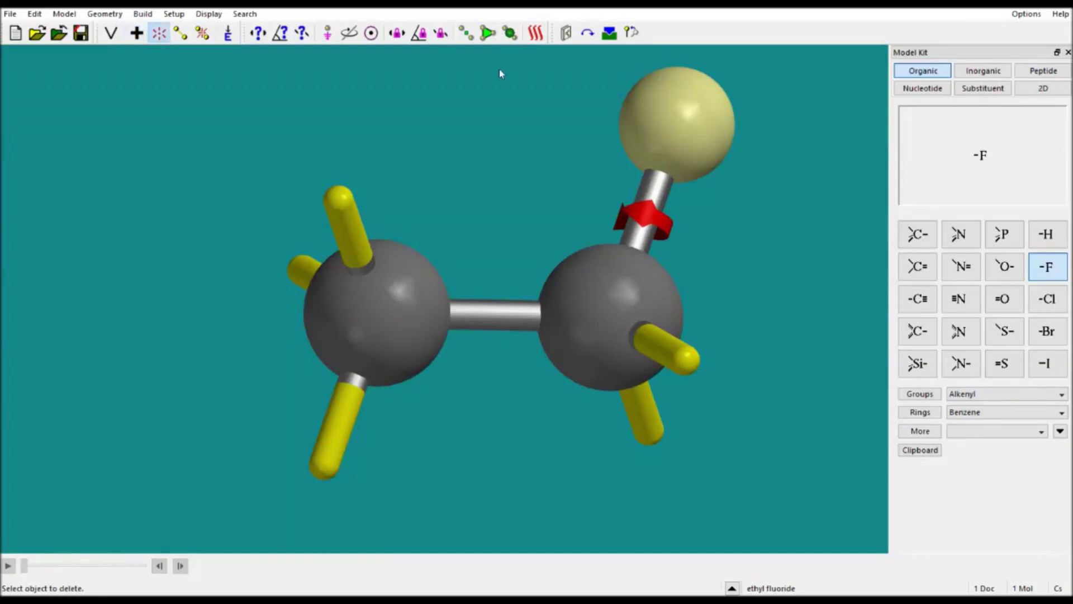
{"action": "left_click", "coordinate": [641, 103]}
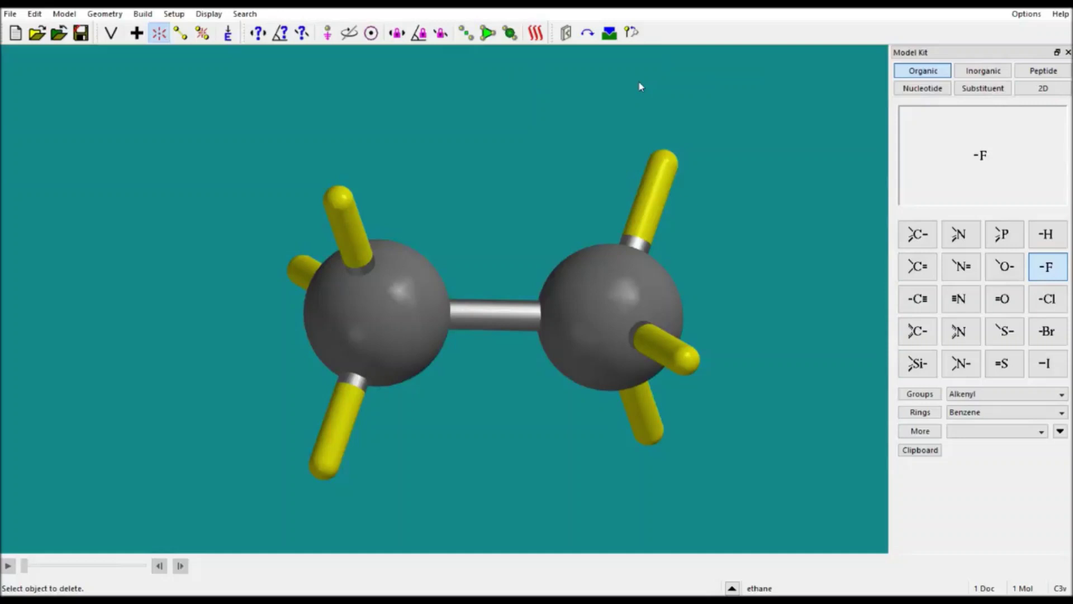
Make a second bond between the upper free valences of the two carbons, and break the resulting double bond.
{"action": "left_click", "coordinate": [180, 34]}
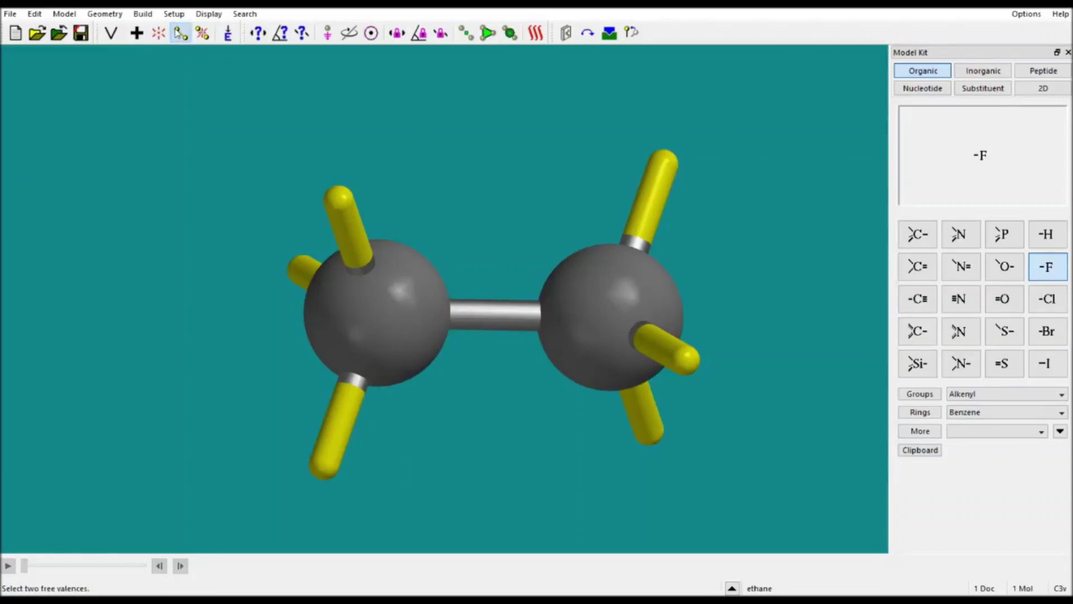
{"action": "left_click", "coordinate": [339, 206]}
{"action": "left_click", "coordinate": [662, 166]}
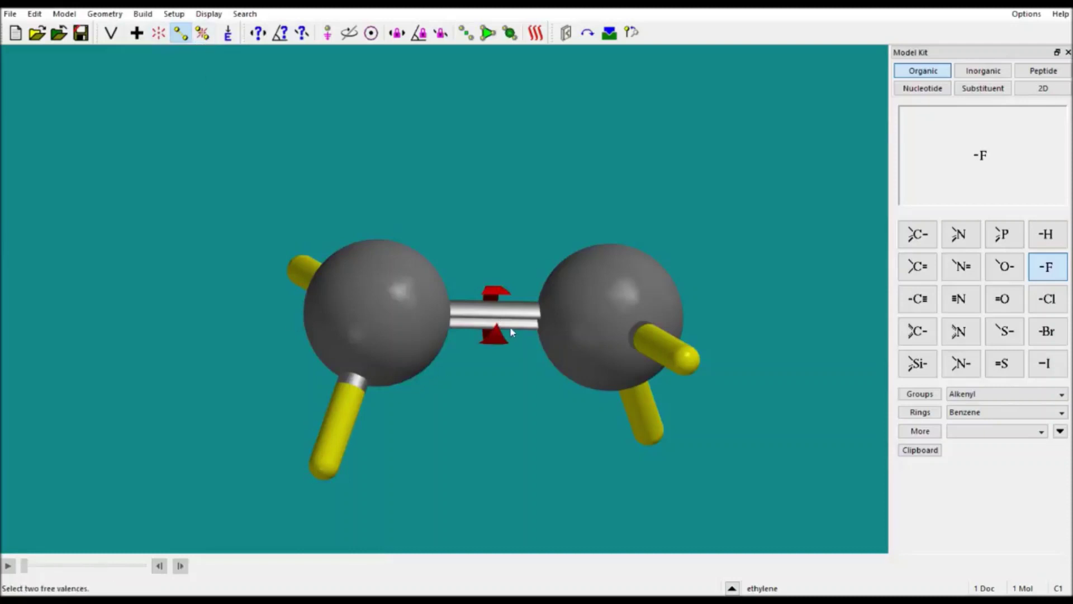
{"action": "left_click", "coordinate": [202, 34]}
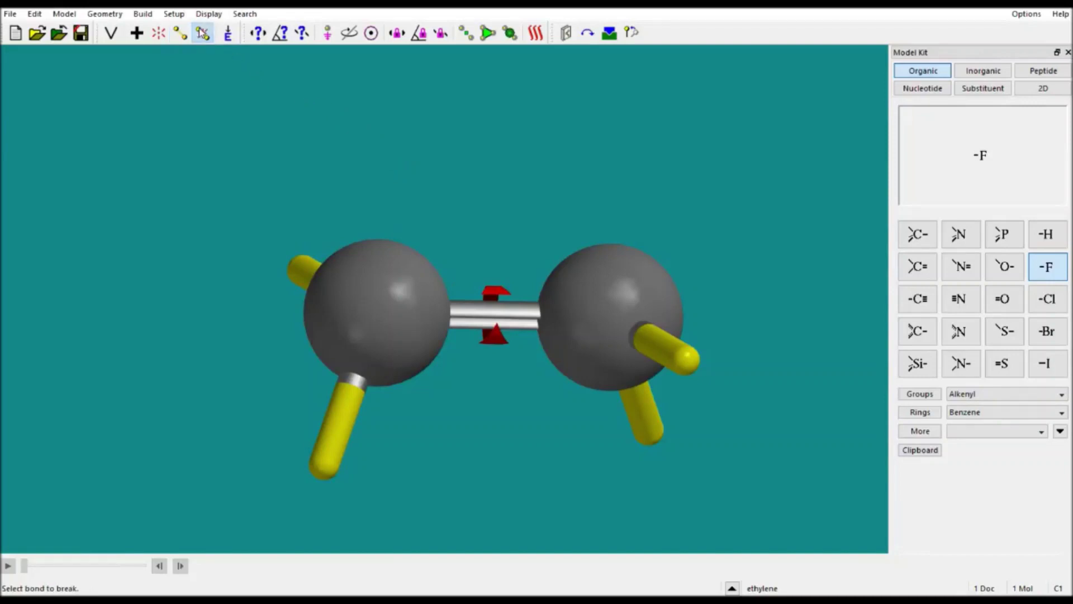
{"action": "left_click", "coordinate": [496, 317]}
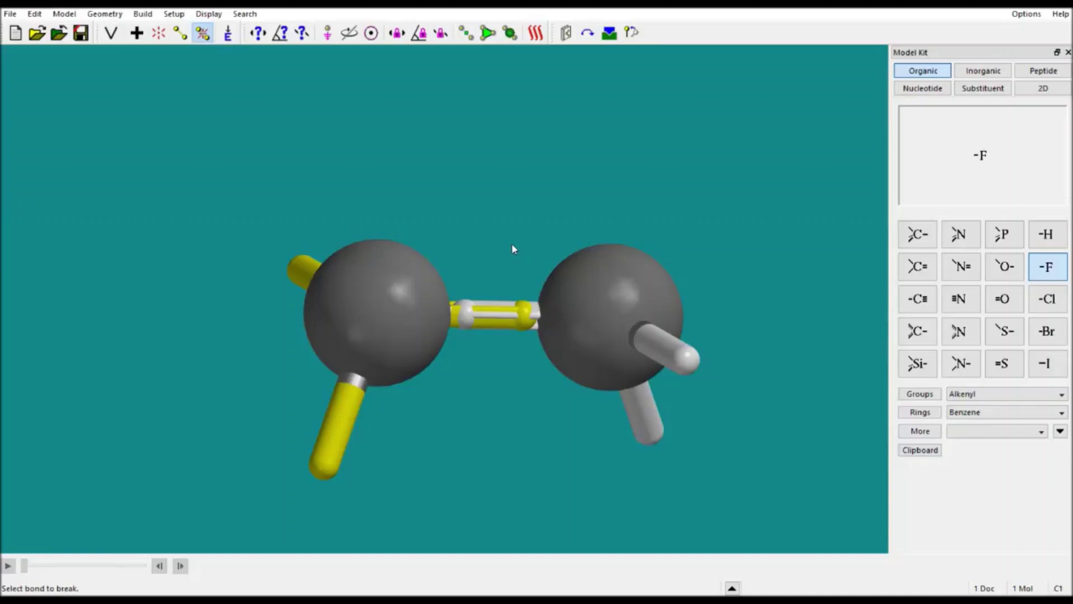
Delete both carbon fragments and place a new tetrahedral carbon in the empty workspace.
{"action": "left_click", "coordinate": [158, 33]}
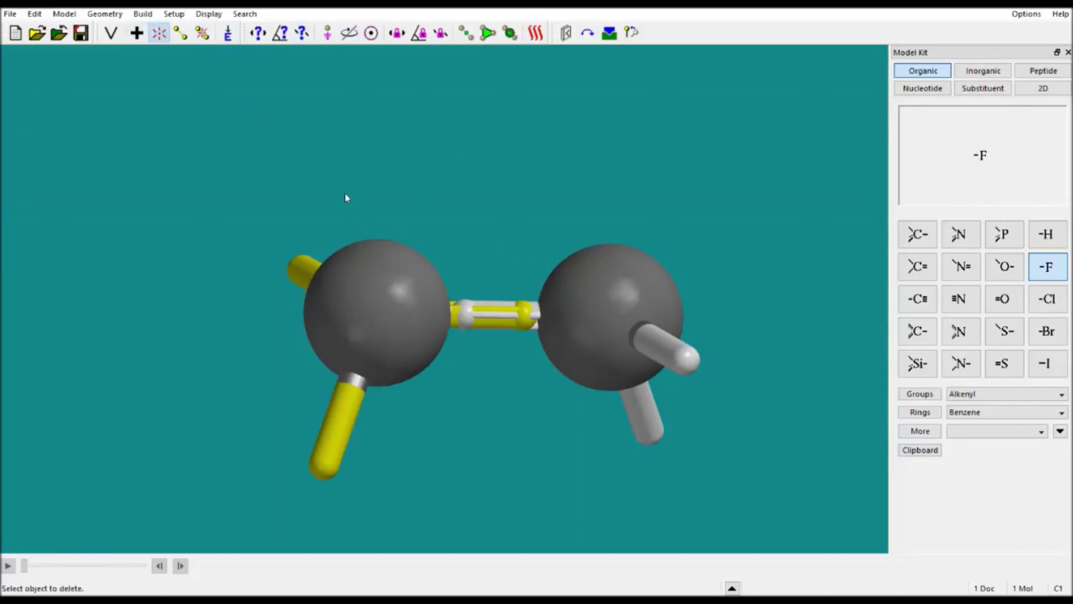
{"action": "left_click", "coordinate": [412, 283]}
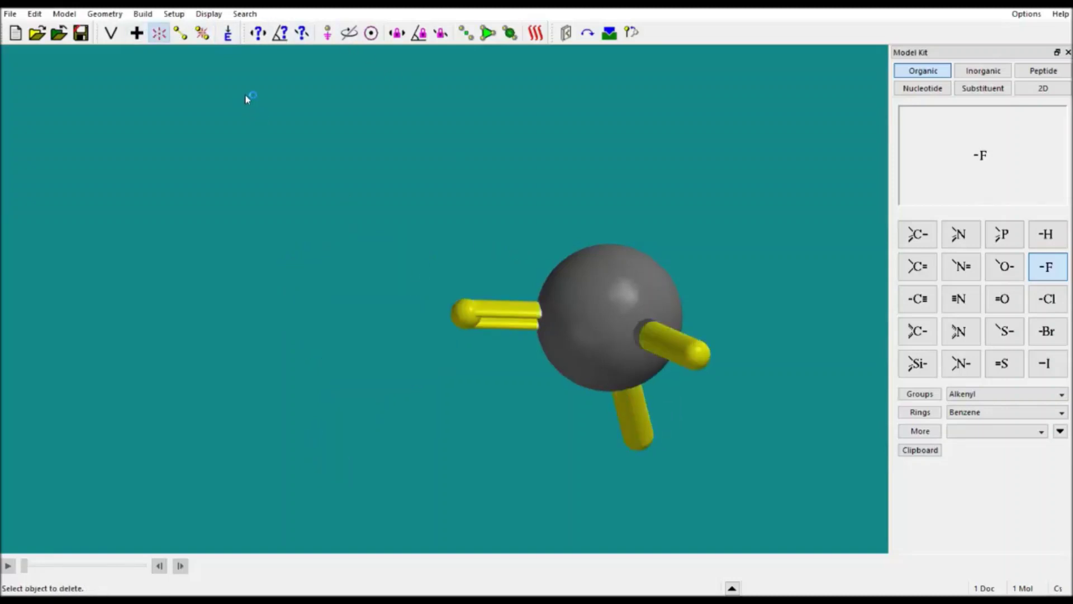
{"action": "left_click", "coordinate": [593, 290]}
{"action": "left_click", "coordinate": [917, 234]}
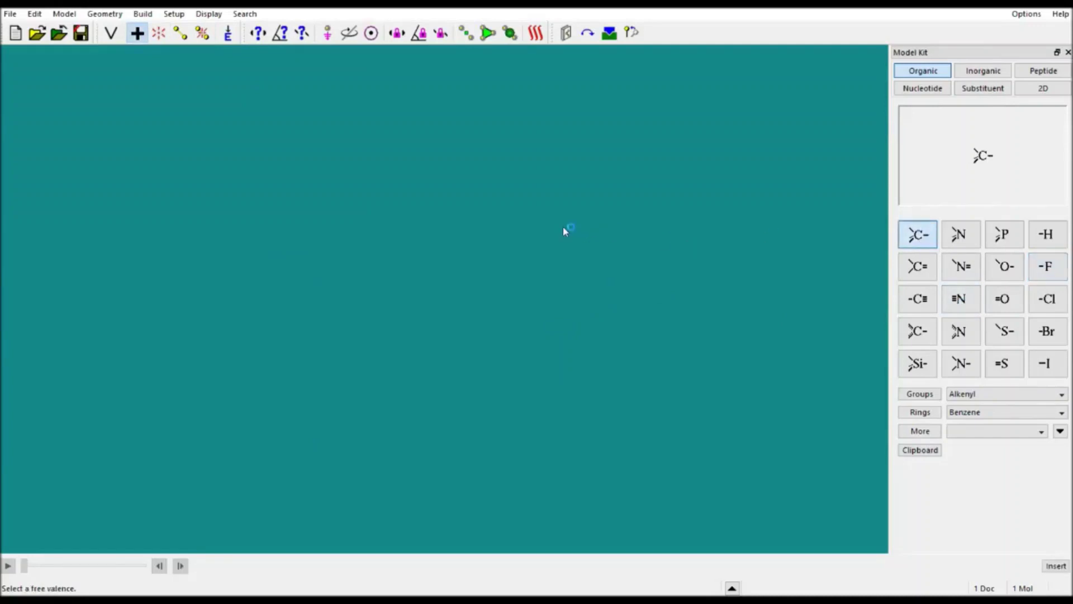
{"action": "left_click", "coordinate": [428, 245]}
{"action": "scroll", "coordinate": [383, 182], "scroll_direction": "down", "scroll_amount": 3}
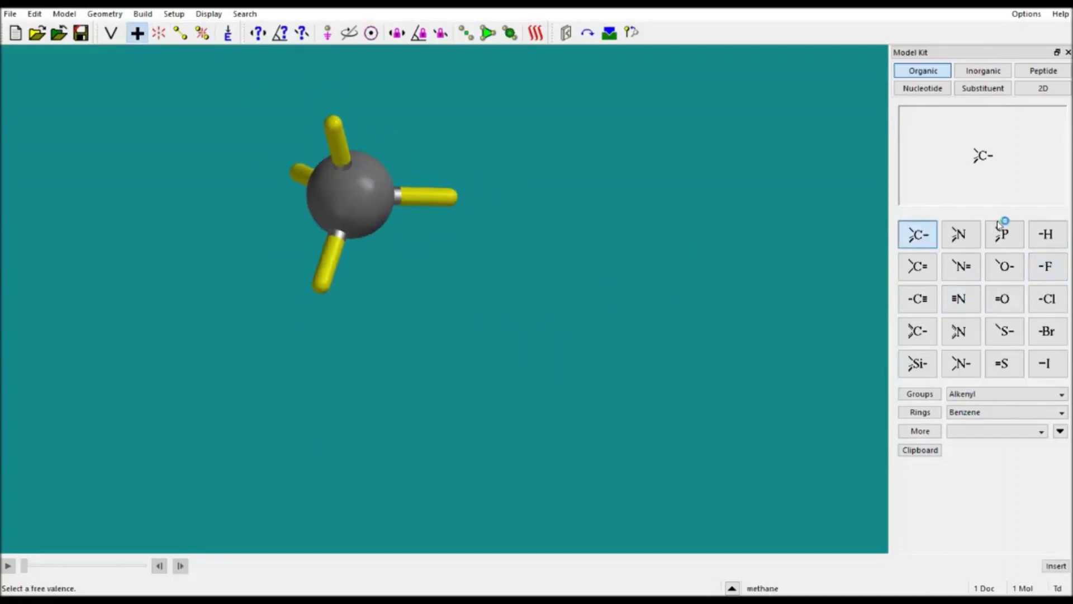
Attach a trivalent phosphorus to the carbon's right-hand free valence and minimize the structure's energy.
{"action": "left_click", "coordinate": [1002, 246]}
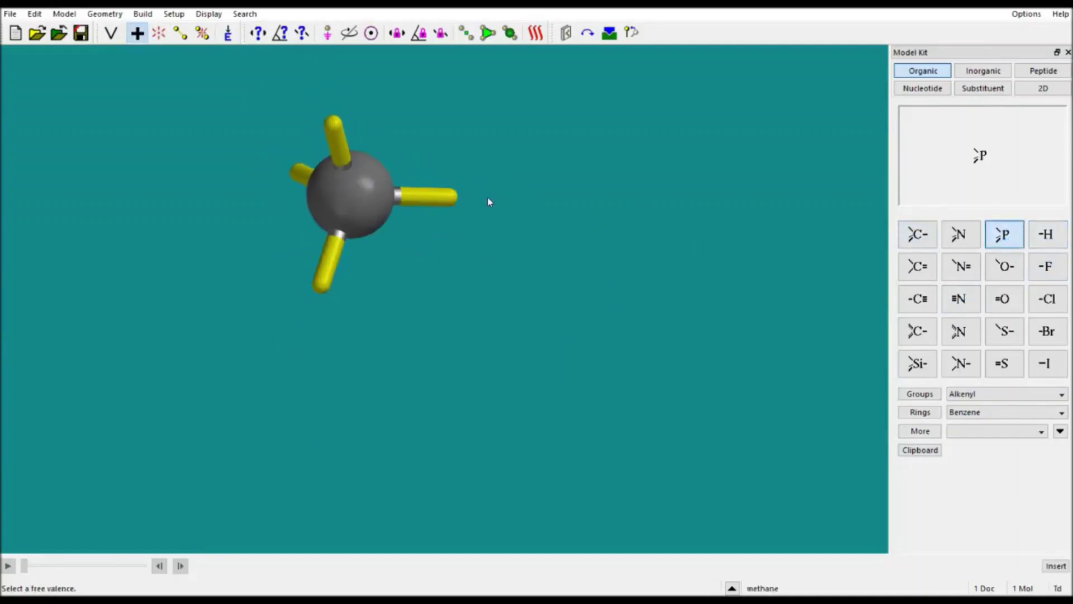
{"action": "left_click", "coordinate": [457, 197]}
{"action": "left_click_drag", "start_coordinate": [415, 157], "coordinate": [424, 268]}
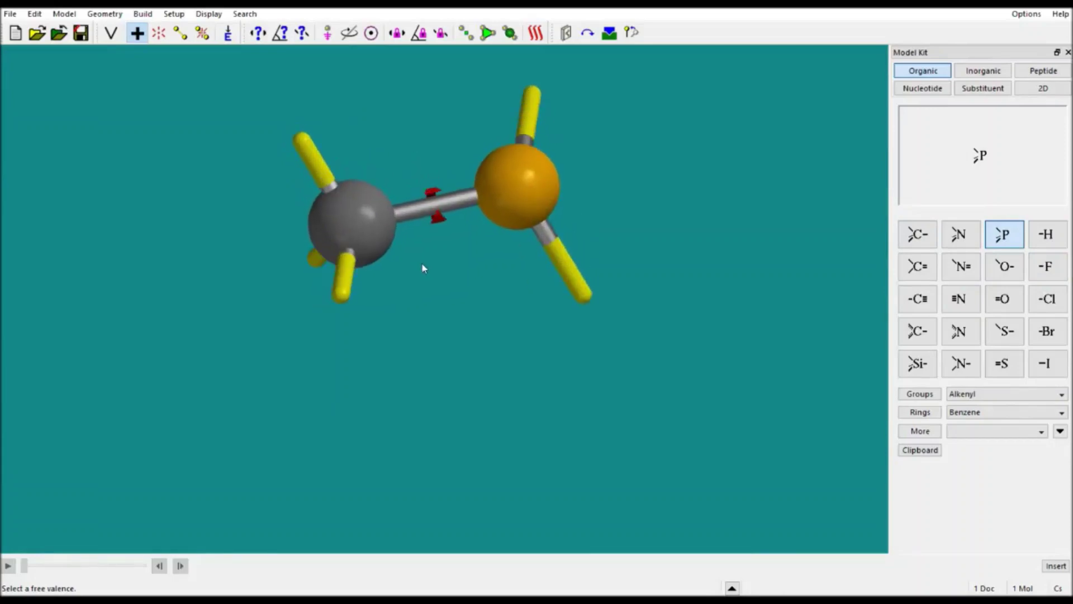
{"action": "mouse_move", "coordinate": [361, 204]}
{"action": "left_mouse_down"}
{"action": "mouse_move", "coordinate": [420, 200]}
{"action": "mouse_move", "coordinate": [377, 191]}
{"action": "left_mouse_up"}
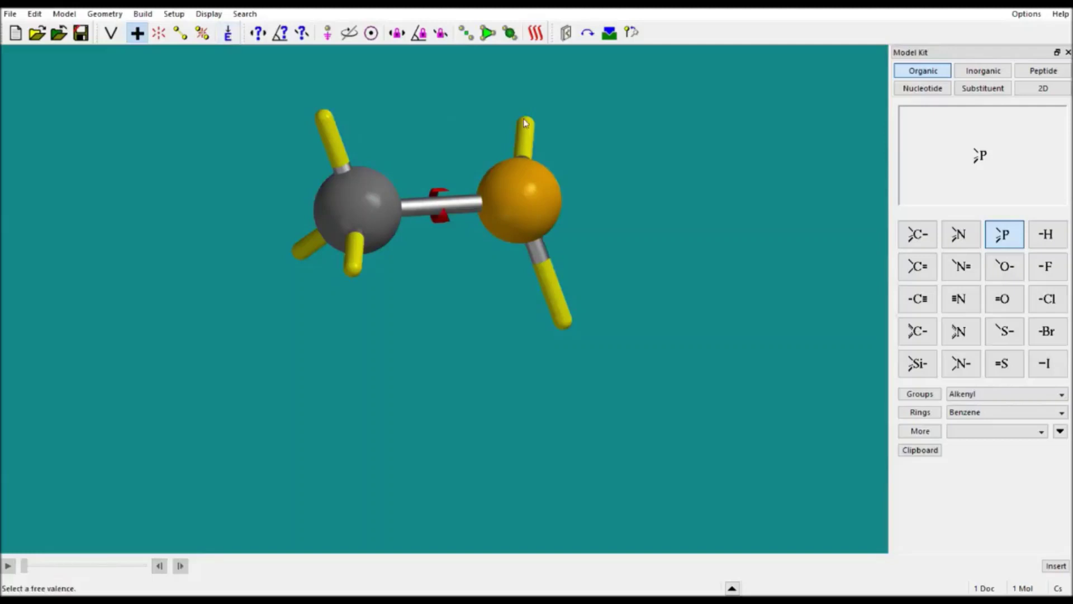
{"action": "right_click_drag", "start_coordinate": [407, 155], "coordinate": [393, 261]}
{"action": "left_click_drag", "start_coordinate": [399, 212], "coordinate": [474, 220]}
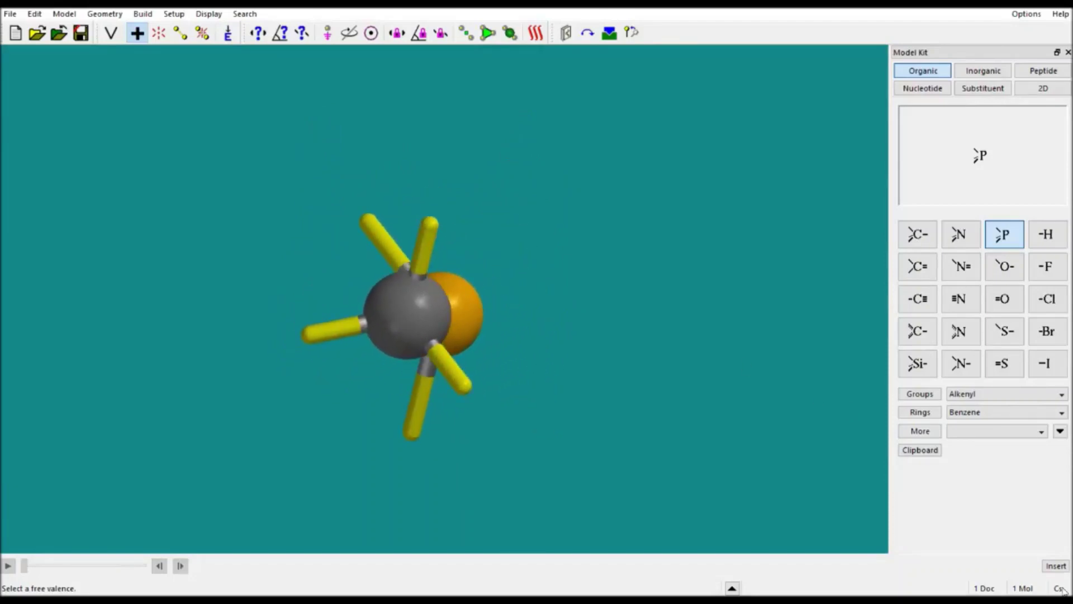
{"action": "left_click", "coordinate": [228, 35]}
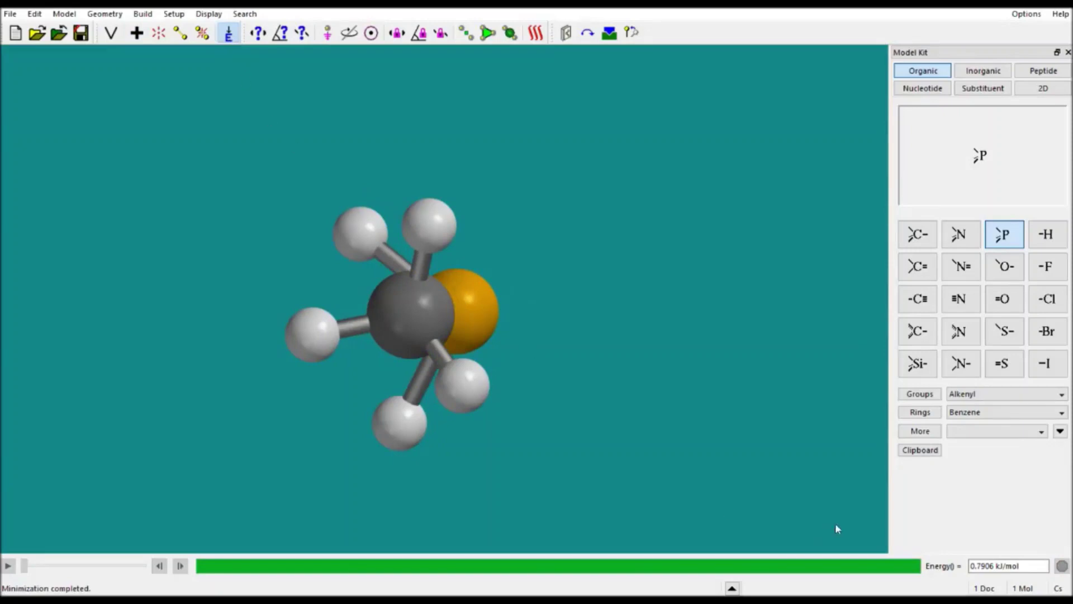
Delete the phosphorus atom from the model, leaving only the carbon with its free valences.
{"action": "left_click", "coordinate": [137, 33]}
{"action": "left_click_drag", "start_coordinate": [489, 357], "coordinate": [527, 312]}
{"action": "left_click", "coordinate": [159, 33]}
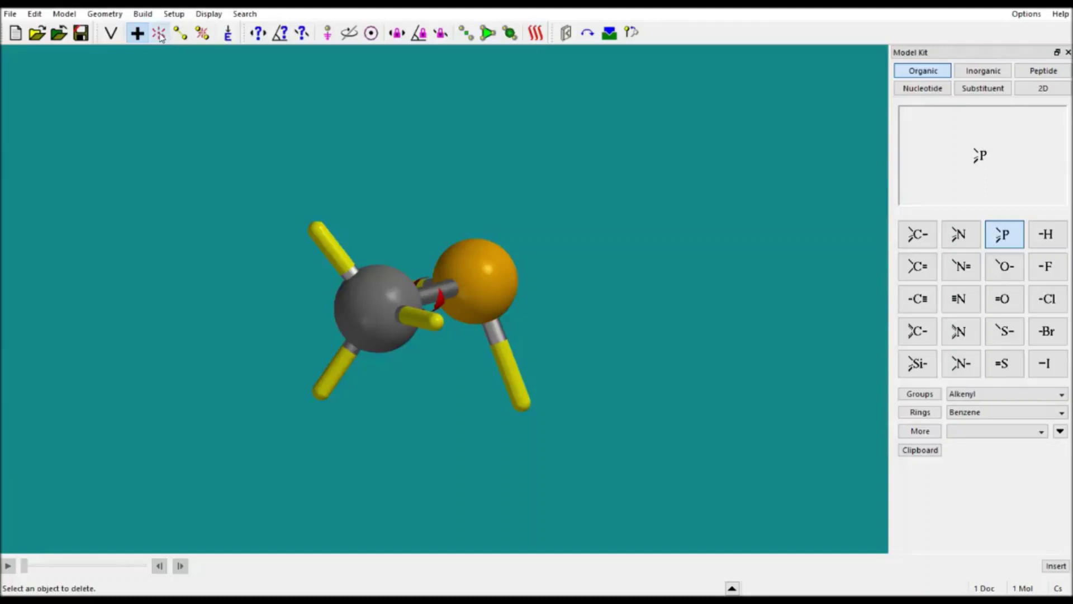
{"action": "left_click", "coordinate": [497, 264]}
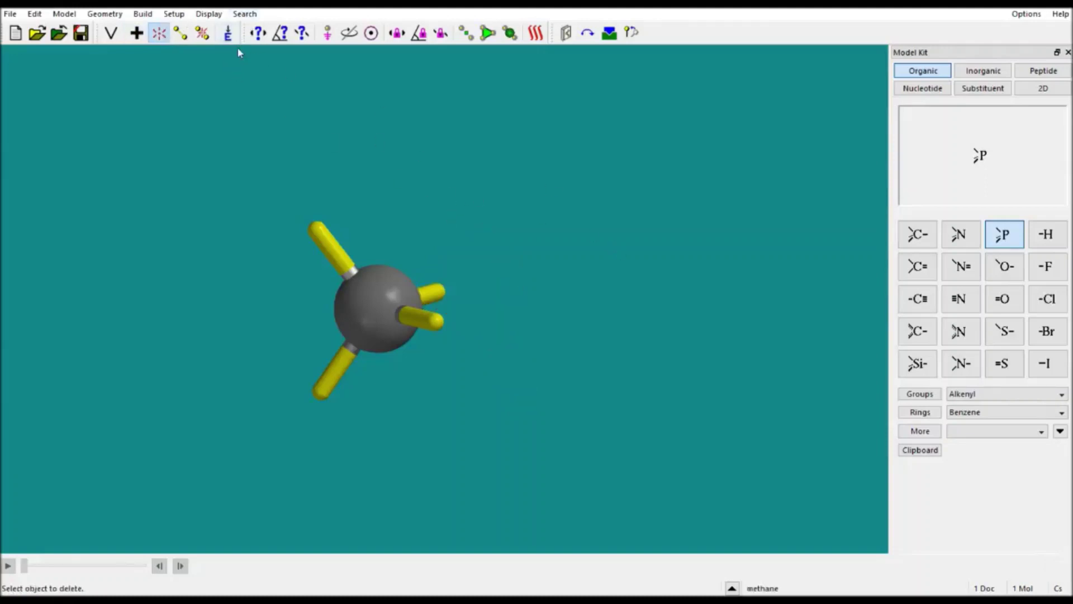
Minimize the energy of the remaining methane structure and return to adding fragments.
{"action": "left_click", "coordinate": [228, 33]}
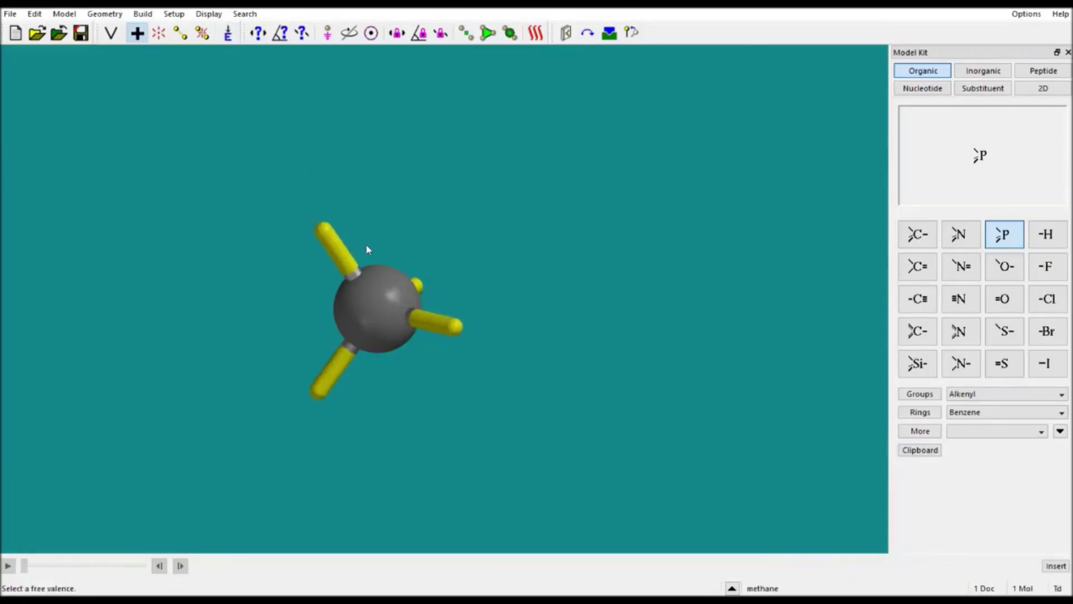
{"action": "left_click_drag", "start_coordinate": [407, 222], "coordinate": [494, 187]}
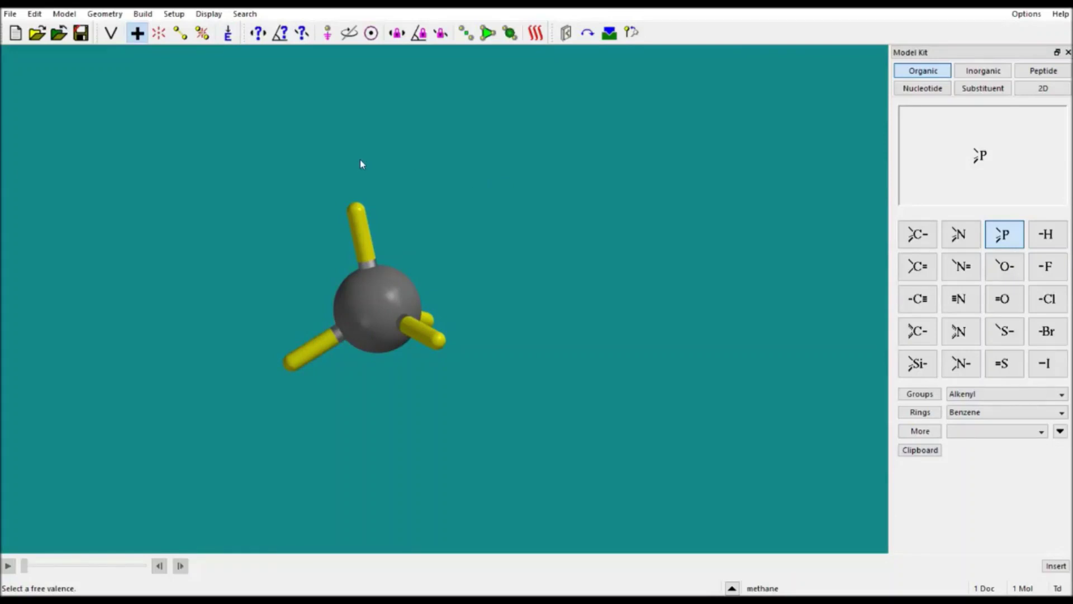
Attach a second tetrahedral carbon to the methane carbon's lower-right free valence.
{"action": "left_click", "coordinate": [907, 238]}
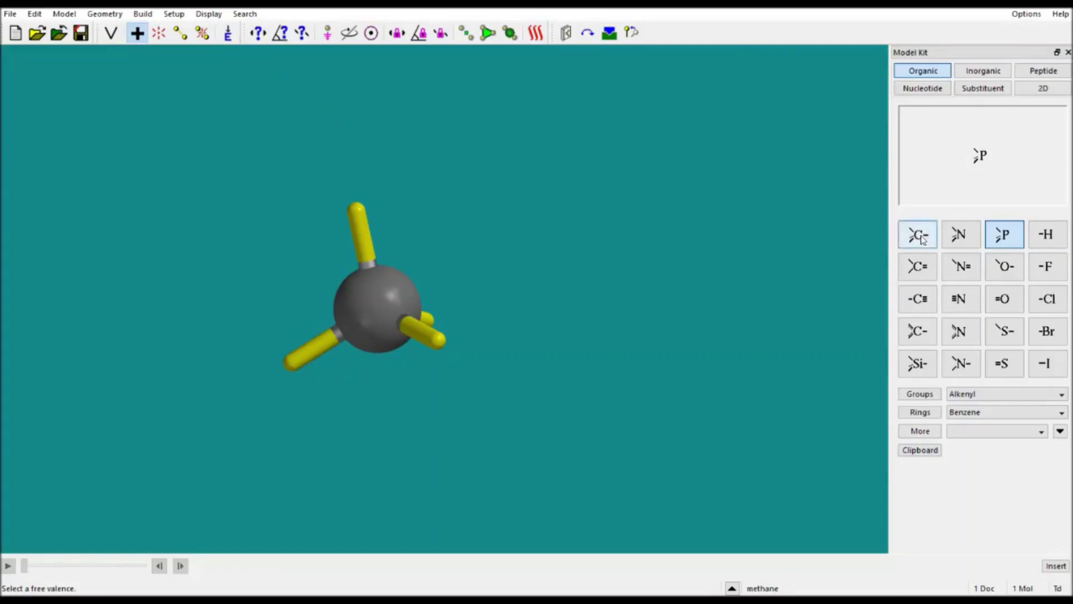
{"action": "left_click", "coordinate": [437, 341]}
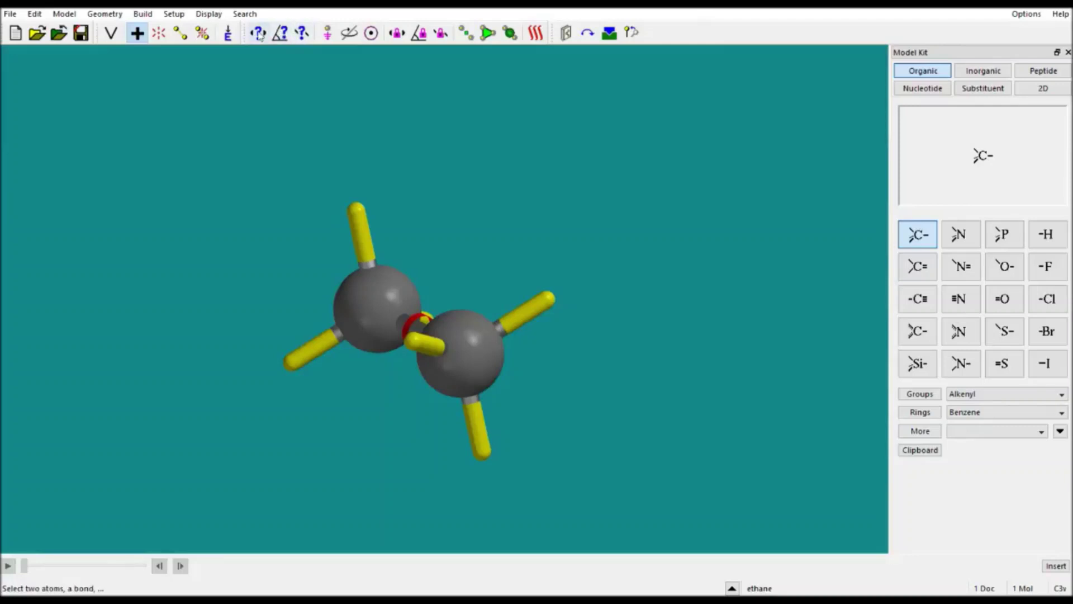
{"action": "left_click_drag", "start_coordinate": [524, 391], "coordinate": [600, 359]}
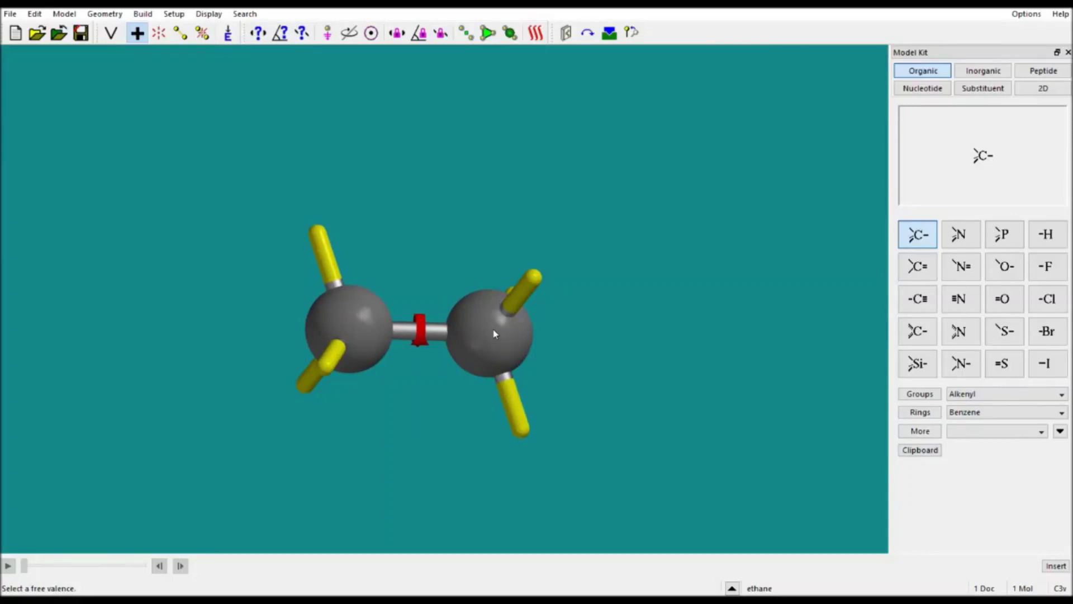
Set the distance between the two carbon atoms to 1.7 Å.
{"action": "left_click", "coordinate": [258, 32]}
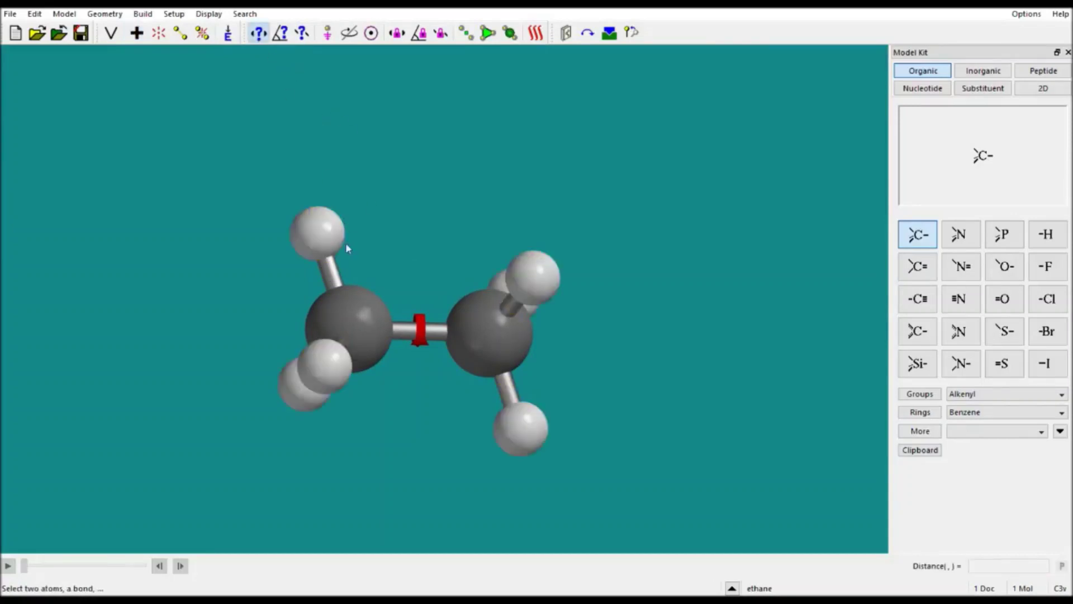
{"action": "left_click", "coordinate": [362, 311]}
{"action": "left_click", "coordinate": [493, 349]}
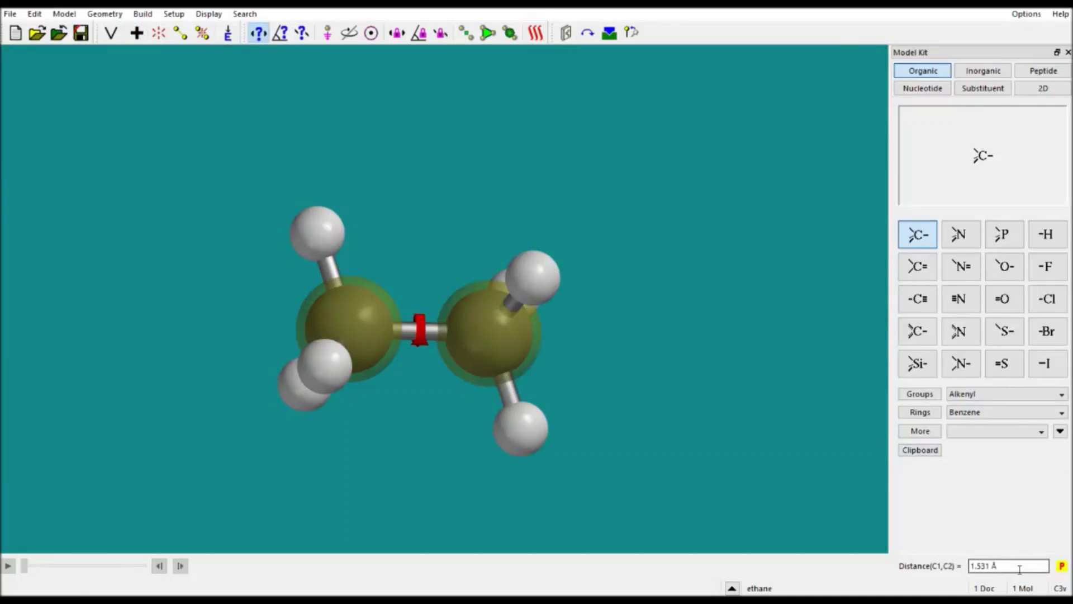
{"action": "left_click_drag", "start_coordinate": [1023, 565], "coordinate": [970, 565]}
{"action": "left_click", "coordinate": [996, 574]}
{"action": "key", "text": "BackSpace"}
{"action": "key", "text": "BackSpace"}
{"action": "key", "text": "BackSpace"}
{"action": "key", "text": "BackSpace"}
{"action": "type", "text": "7"}
{"action": "key", "text": "Return"}
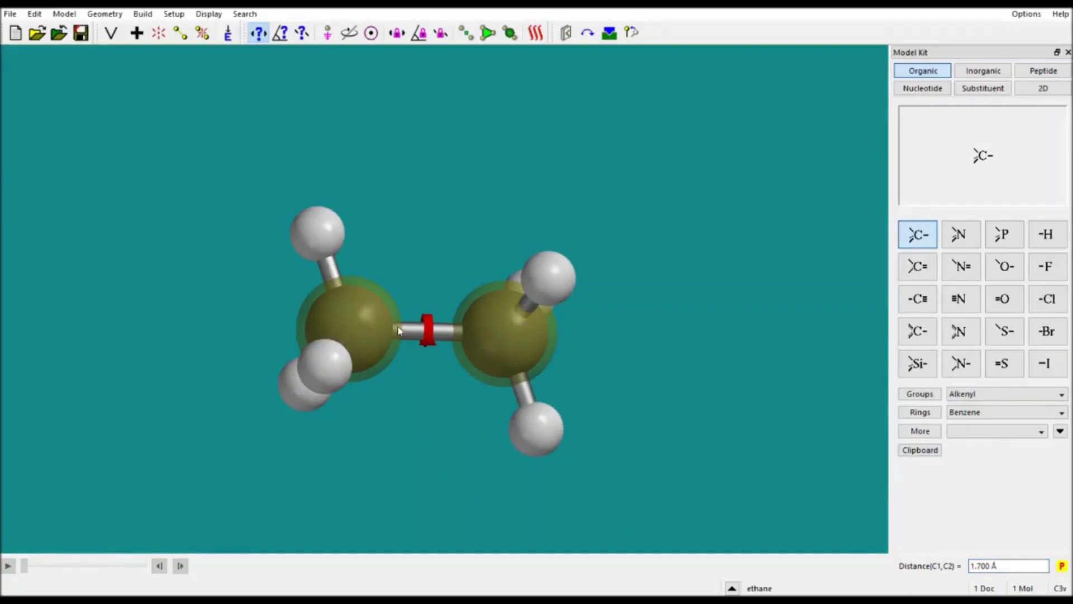
Lengthen the carbon–carbon distance to 1.9 Å.
{"action": "left_click", "coordinate": [989, 567]}
{"action": "key", "text": "BackSpace"}
{"action": "key", "text": "BackSpace"}
{"action": "key", "text": "BackSpace"}
{"action": "type", "text": "9"}
{"action": "key", "text": "Return"}
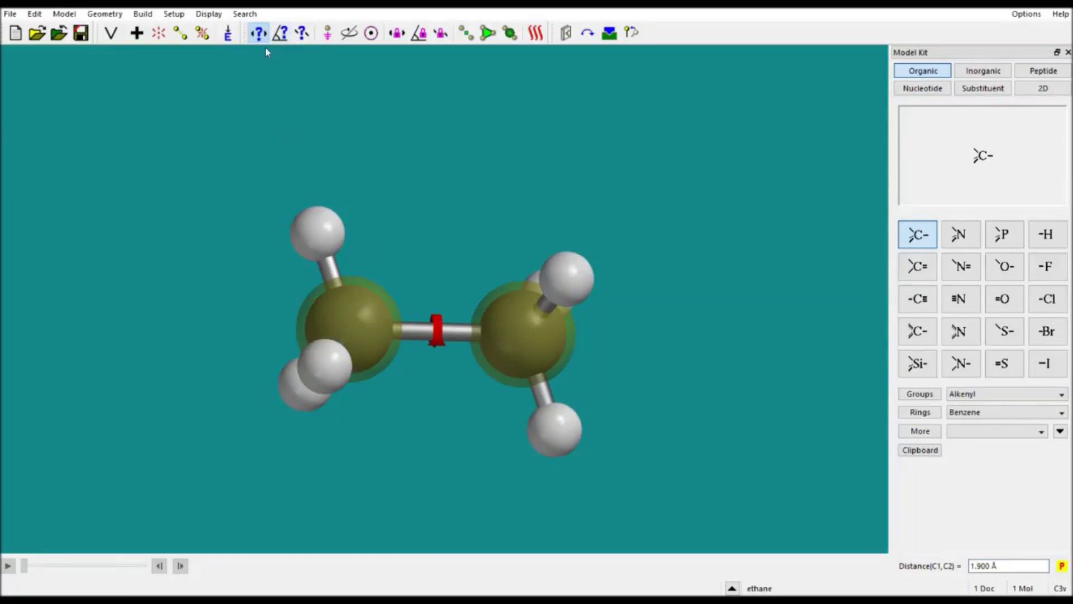
Set the bond angle between two hydrogens H2 and H6 on carbon C1 to 120°.
{"action": "left_click", "coordinate": [280, 33]}
{"action": "mouse_move", "coordinate": [420, 271]}
{"action": "left_mouse_down"}
{"action": "mouse_move", "coordinate": [407, 296]}
{"action": "mouse_move", "coordinate": [416, 270]}
{"action": "left_mouse_up"}
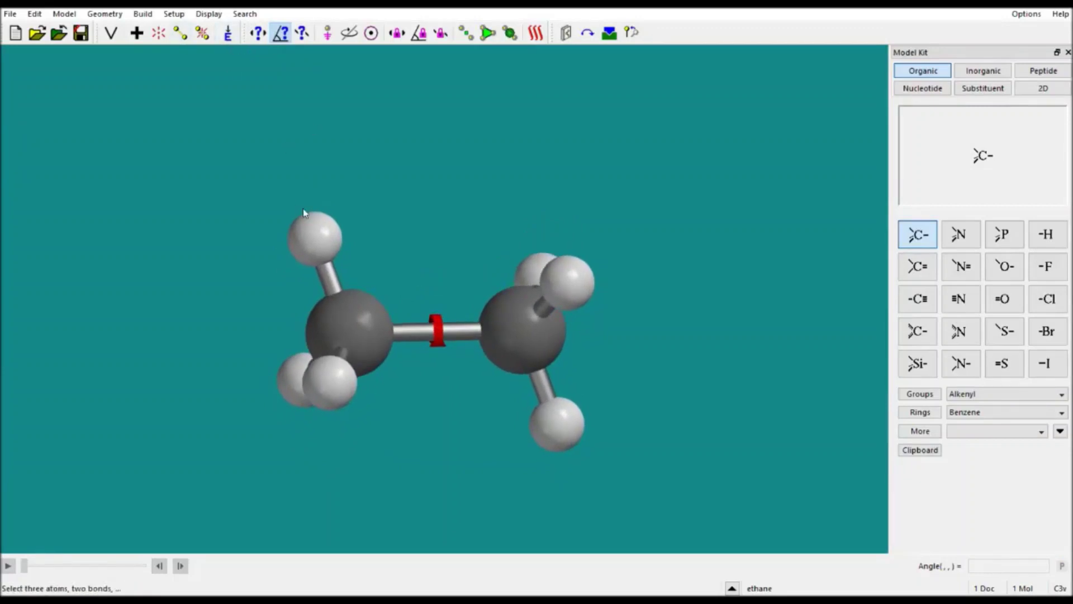
{"action": "left_click_drag", "start_coordinate": [305, 318], "coordinate": [428, 287]}
{"action": "left_click", "coordinate": [441, 244]}
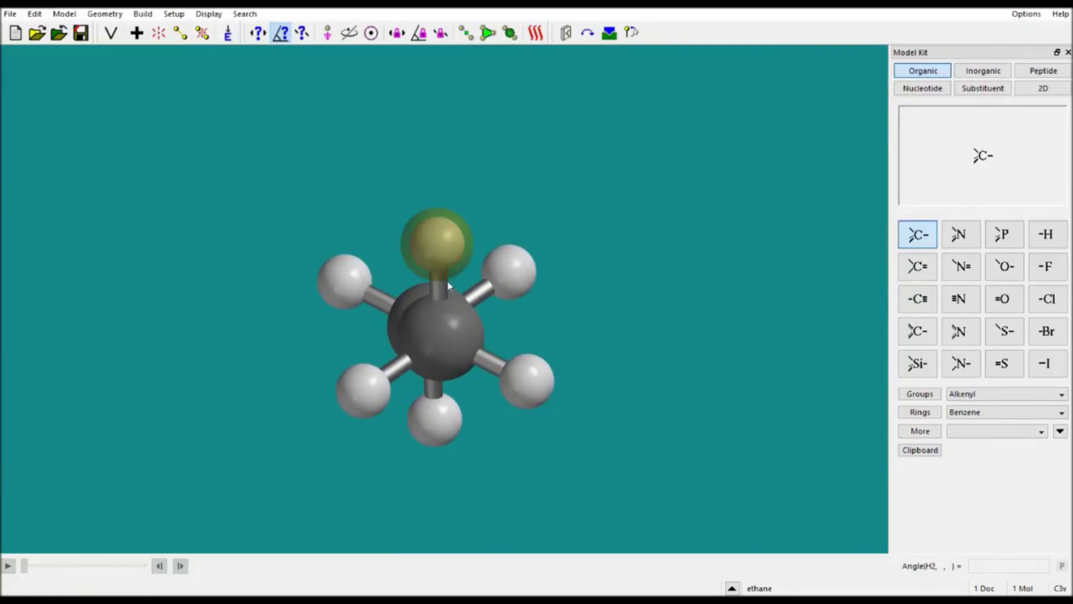
{"action": "left_click", "coordinate": [442, 324]}
{"action": "left_click", "coordinate": [529, 381]}
{"action": "left_click_drag", "start_coordinate": [513, 380], "coordinate": [504, 342]}
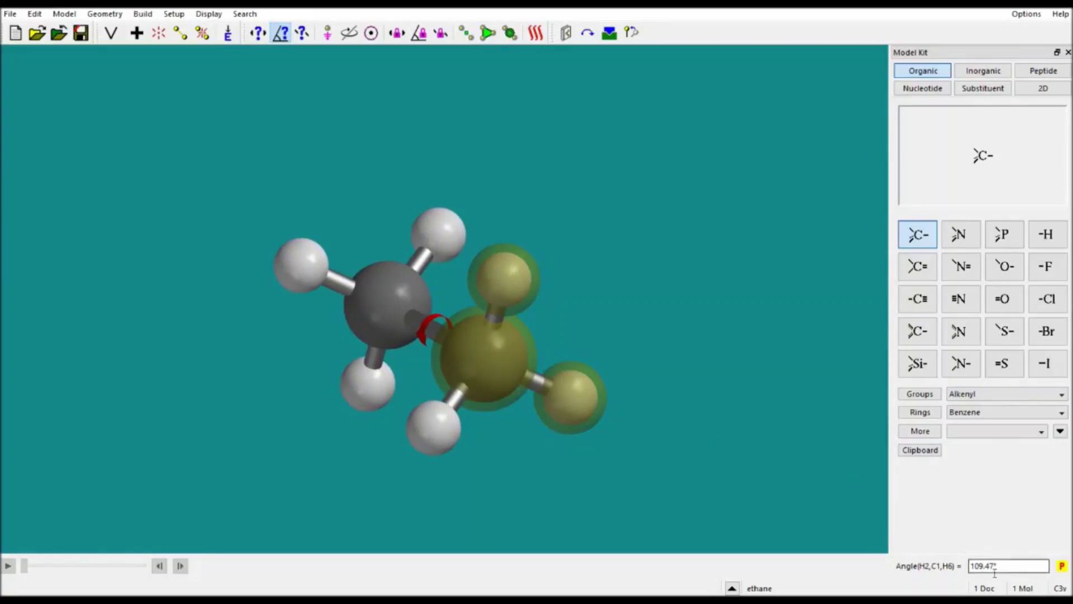
{"action": "left_click_drag", "start_coordinate": [1008, 566], "coordinate": [956, 564]}
{"action": "type", "text": "120"}
{"action": "key", "text": "Return"}
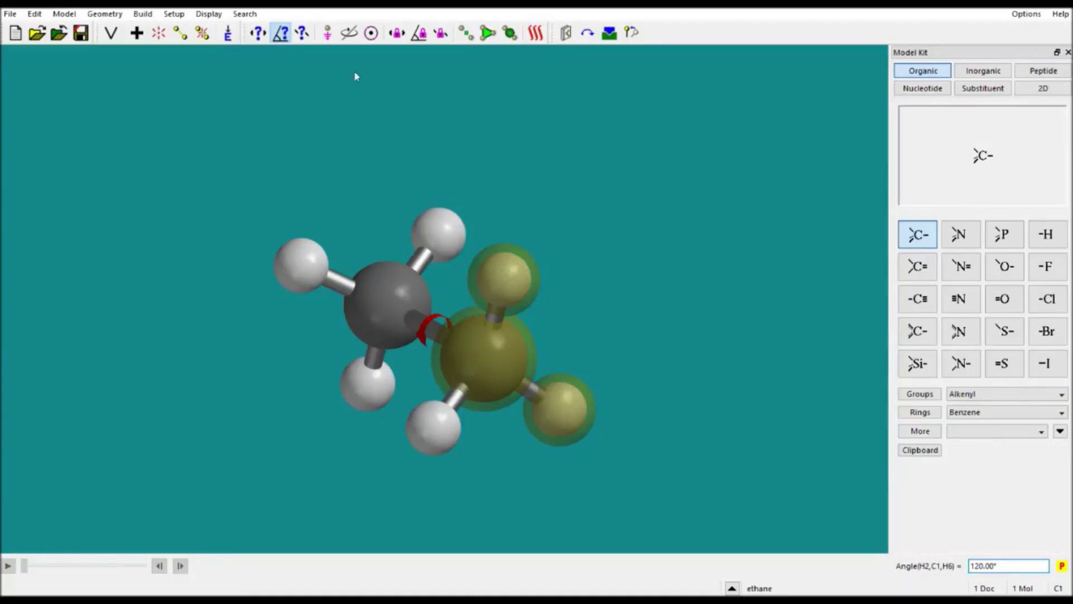
Set the H2–C1–C2–H4 dihedral angle to 0° to eclipse the hydrogens, and check the alignment along the carbon–carbon bond.
{"action": "left_click", "coordinate": [303, 33]}
{"action": "left_click_drag", "start_coordinate": [527, 252], "coordinate": [534, 313]}
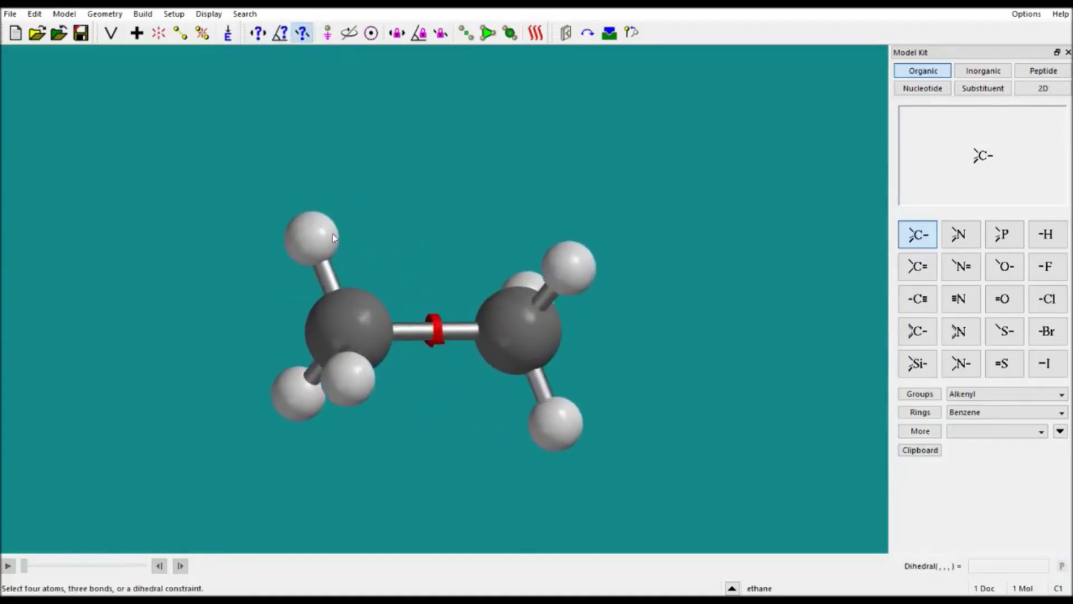
{"action": "left_click", "coordinate": [332, 234]}
{"action": "left_click", "coordinate": [365, 305]}
{"action": "left_click", "coordinate": [523, 330]}
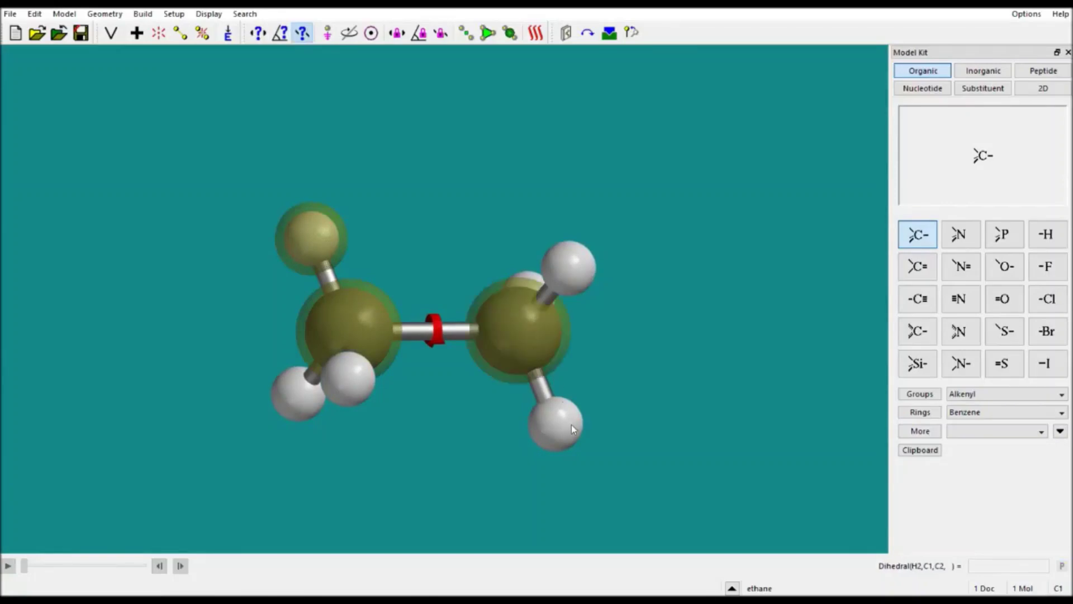
{"action": "left_click", "coordinate": [572, 425]}
{"action": "double_click", "coordinate": [1009, 565]}
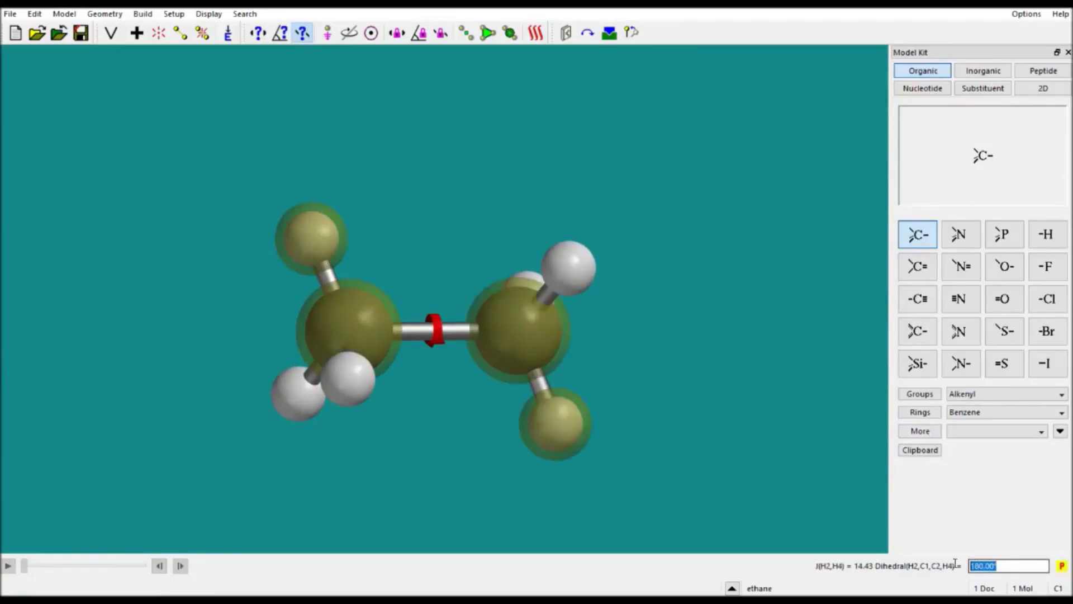
{"action": "type", "text": "0"}
{"action": "key", "text": "Return"}
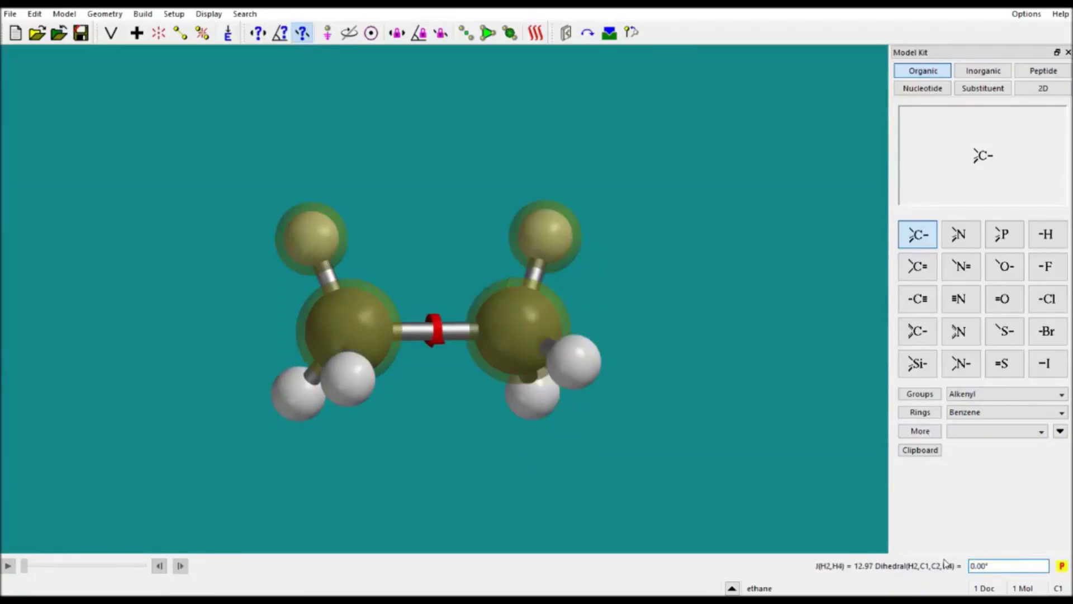
{"action": "left_click_drag", "start_coordinate": [440, 433], "coordinate": [534, 433]}
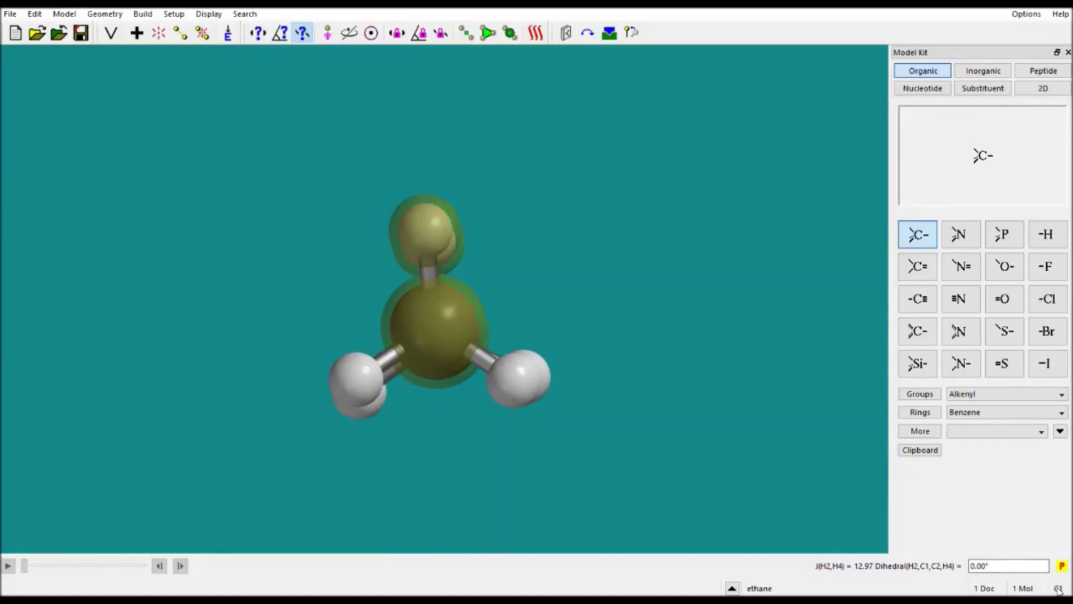
Minimize the energy of the distorted ethane molecule and inspect it from another angle.
{"action": "left_click", "coordinate": [229, 34]}
{"action": "left_click_drag", "start_coordinate": [565, 287], "coordinate": [539, 291]}
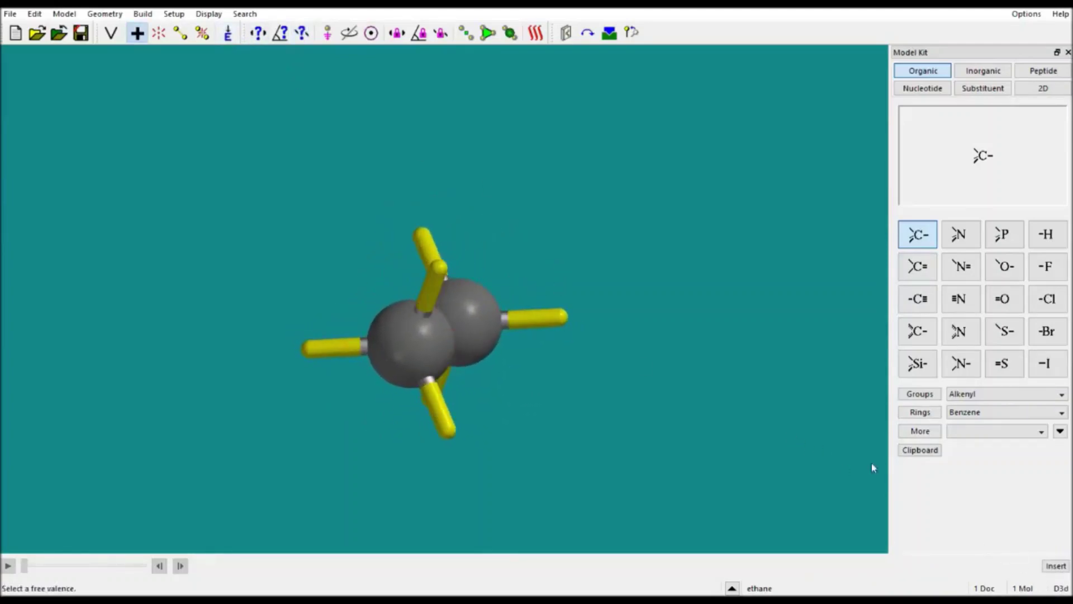
{"action": "left_click_drag", "start_coordinate": [871, 463], "coordinate": [693, 358]}
Set the H2–C1–C2–H5 dihedral angle of the minimized ethane to 0°.
{"action": "left_click", "coordinate": [302, 33]}
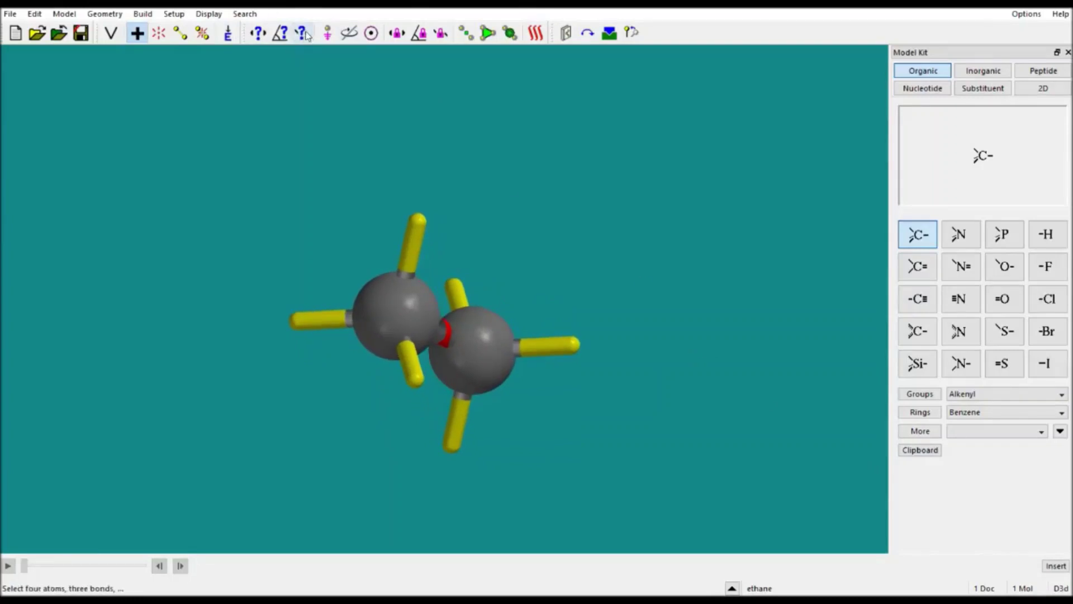
{"action": "left_click_drag", "start_coordinate": [549, 230], "coordinate": [441, 216]}
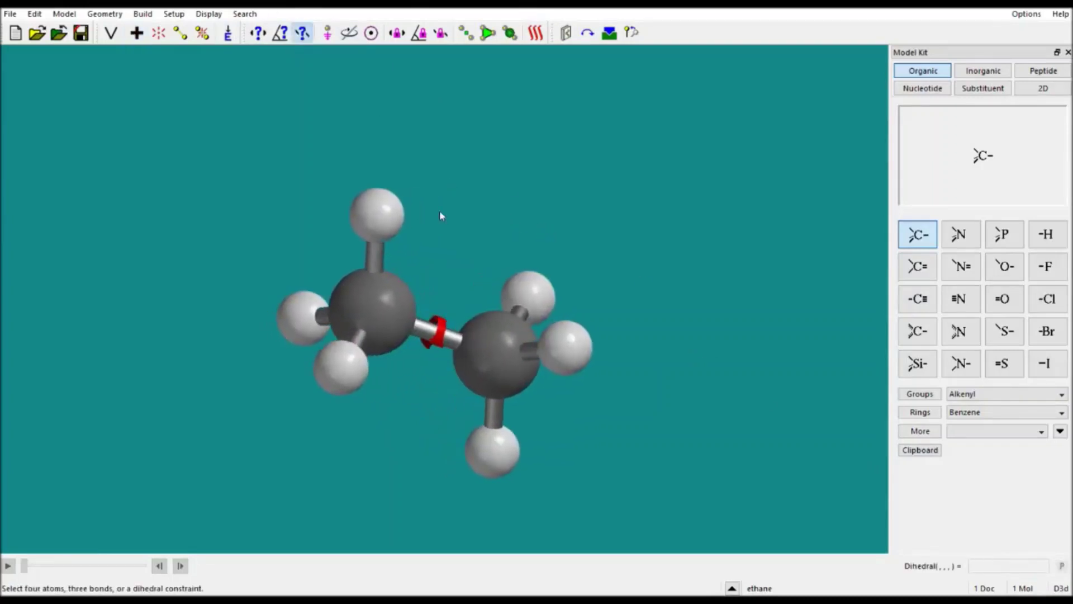
{"action": "left_click", "coordinate": [399, 219]}
{"action": "left_click", "coordinate": [392, 288]}
{"action": "left_click", "coordinate": [510, 377]}
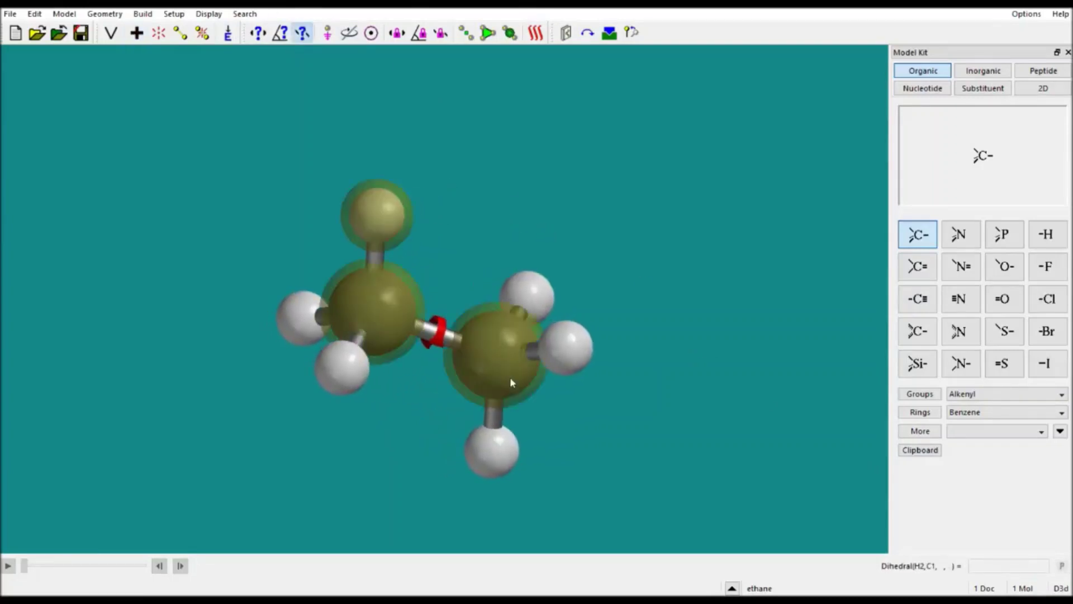
{"action": "left_click", "coordinate": [508, 449]}
{"action": "double_click", "coordinate": [1015, 566]}
{"action": "type", "text": "0"}
{"action": "key", "text": "Return"}
{"action": "left_click_drag", "start_coordinate": [759, 423], "coordinate": [487, 386]}
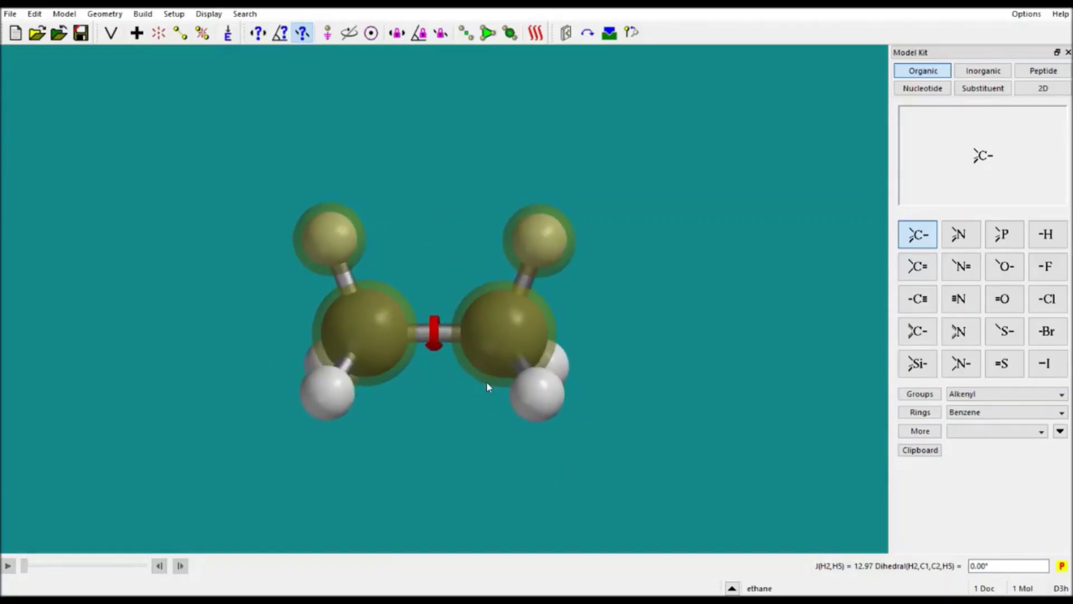
Freeze the left-hand carbon atom in place and thaw it again.
{"action": "left_click", "coordinate": [328, 34]}
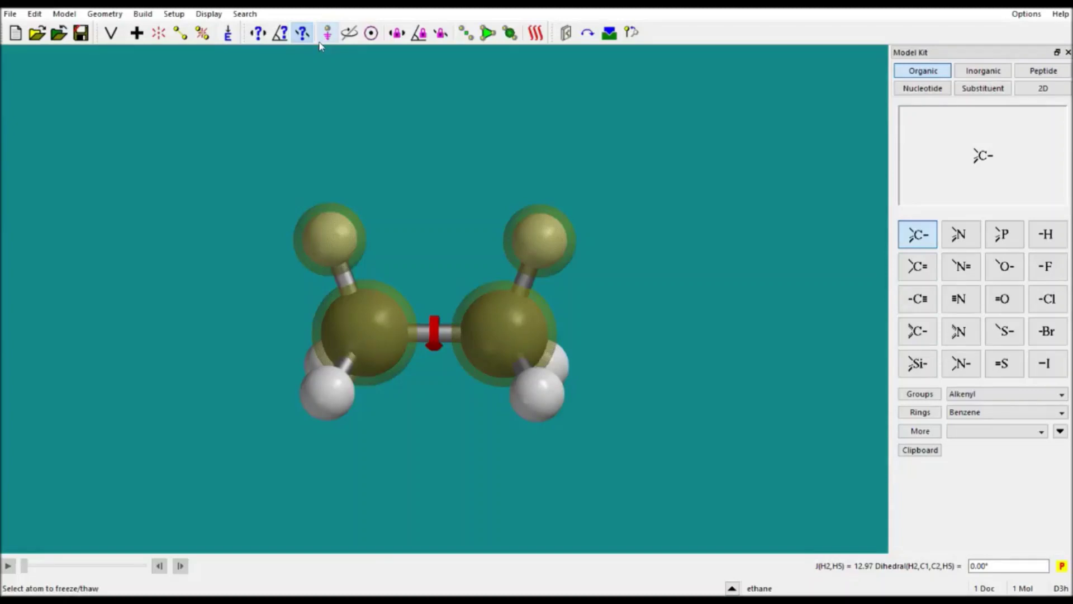
{"action": "left_click", "coordinate": [328, 32]}
{"action": "left_click", "coordinate": [374, 324]}
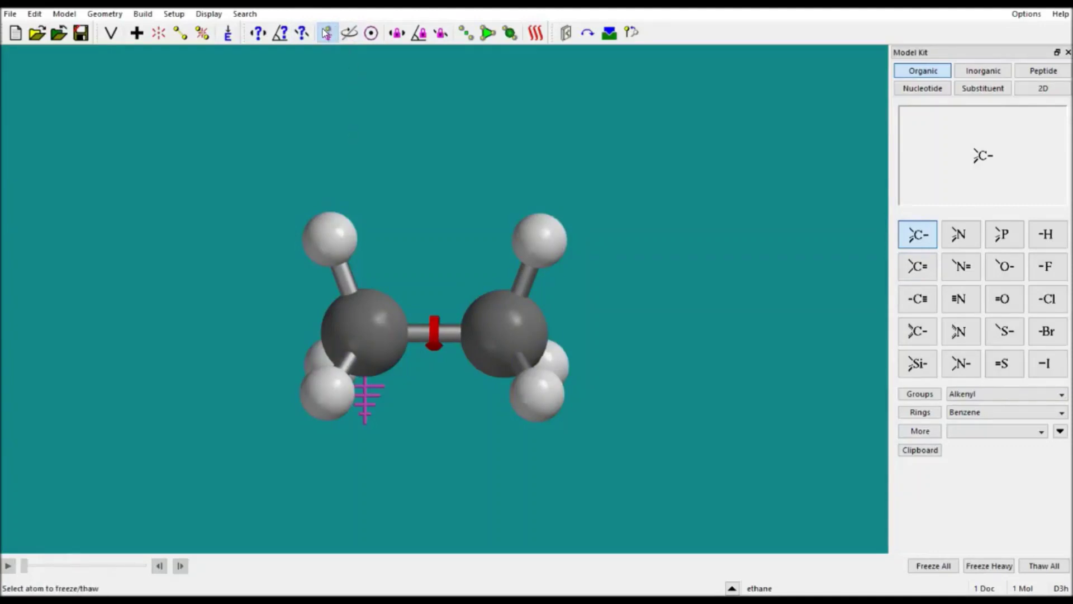
{"action": "left_click", "coordinate": [369, 356]}
Apply the default conformer settings and accept a fold value of 0 for carbon C1.
{"action": "left_click", "coordinate": [348, 34]}
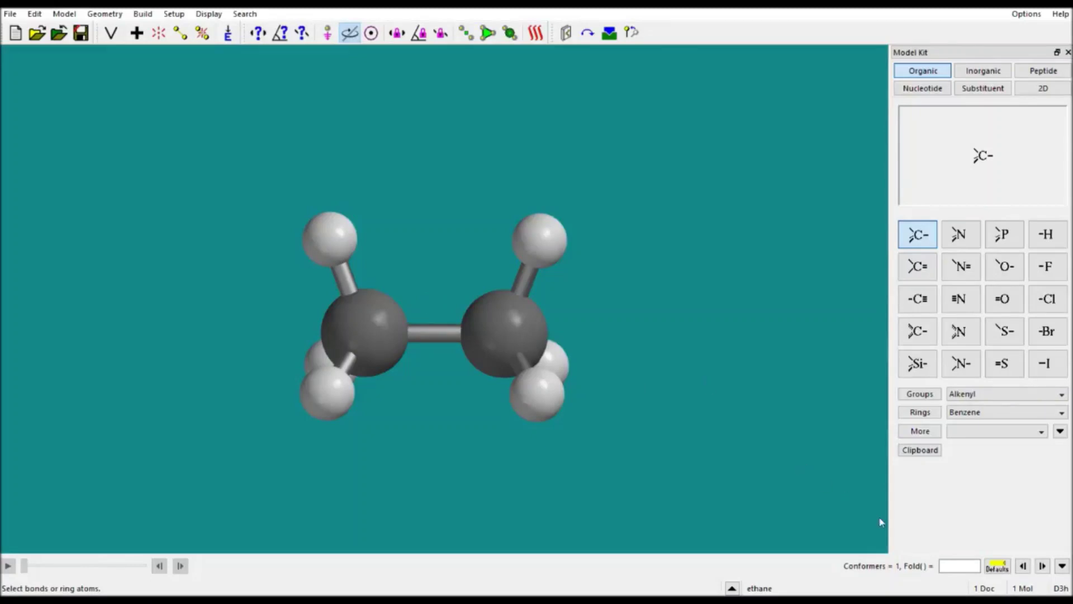
{"action": "left_click", "coordinate": [996, 569]}
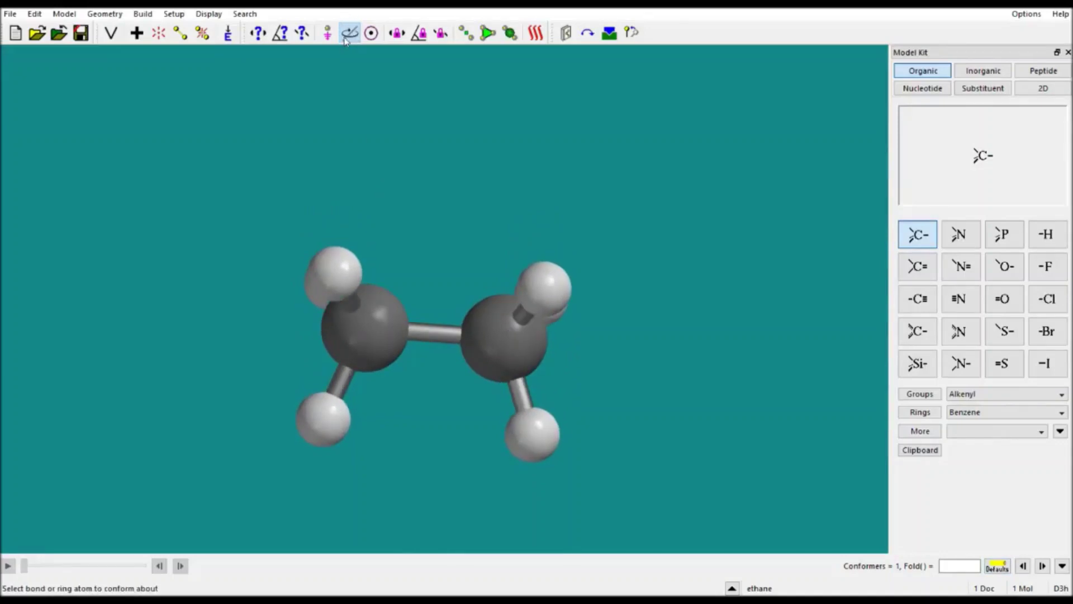
{"action": "left_click_drag", "start_coordinate": [389, 331], "coordinate": [429, 332]}
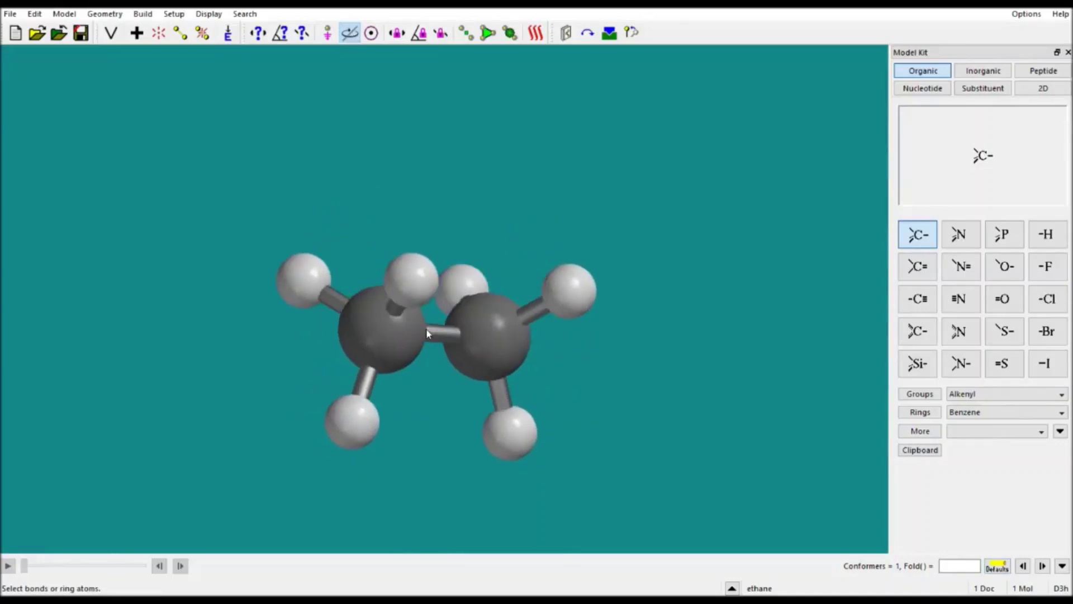
{"action": "left_click", "coordinate": [404, 353]}
{"action": "left_click", "coordinate": [478, 342]}
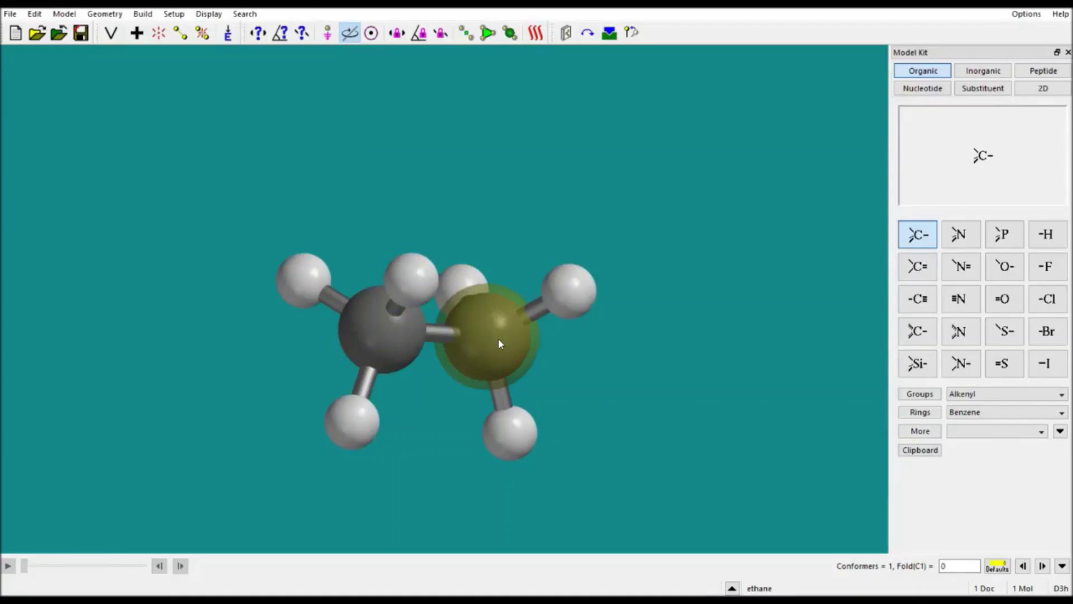
{"action": "left_click_drag", "start_coordinate": [490, 344], "coordinate": [475, 351]}
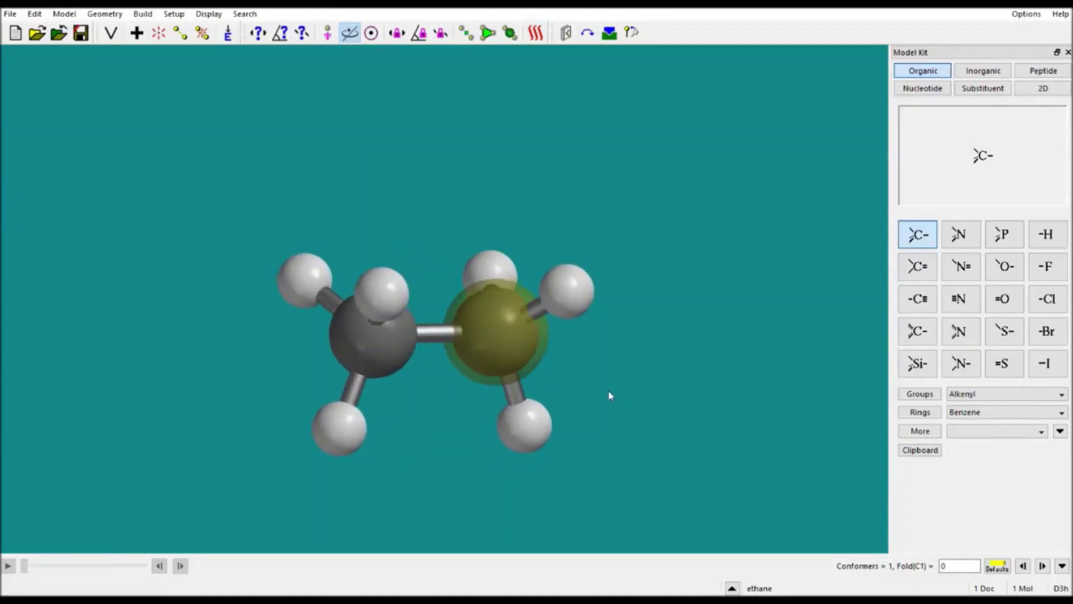
{"action": "double_click", "coordinate": [950, 565]}
{"action": "key", "text": "Return"}
Select both carbon atoms of the ethane molecule with the atom selection tool.
{"action": "left_click", "coordinate": [371, 33]}
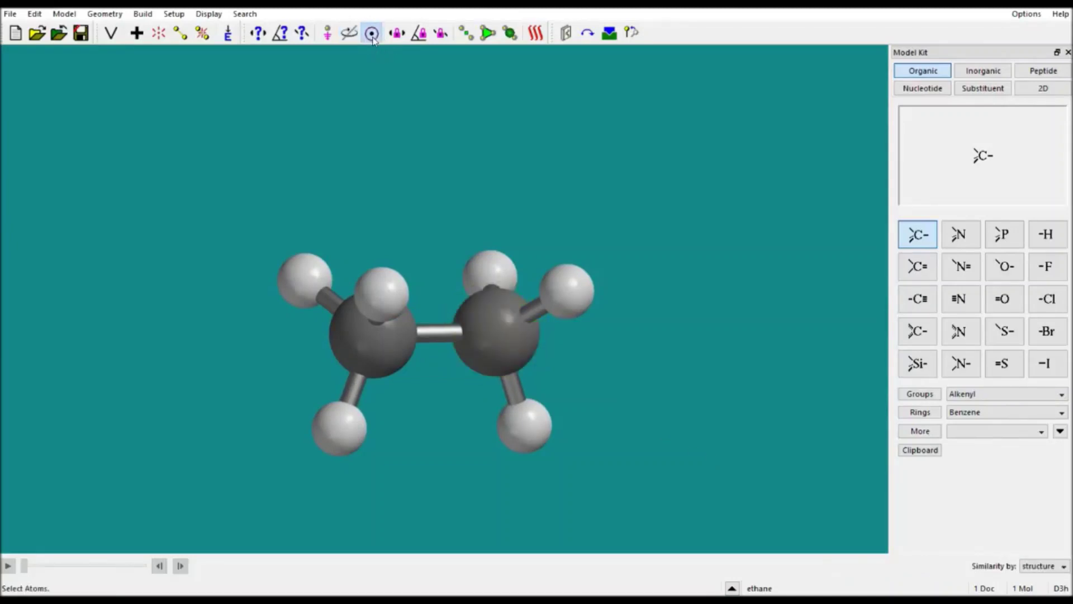
{"action": "left_click_drag", "start_coordinate": [447, 302], "coordinate": [470, 302]}
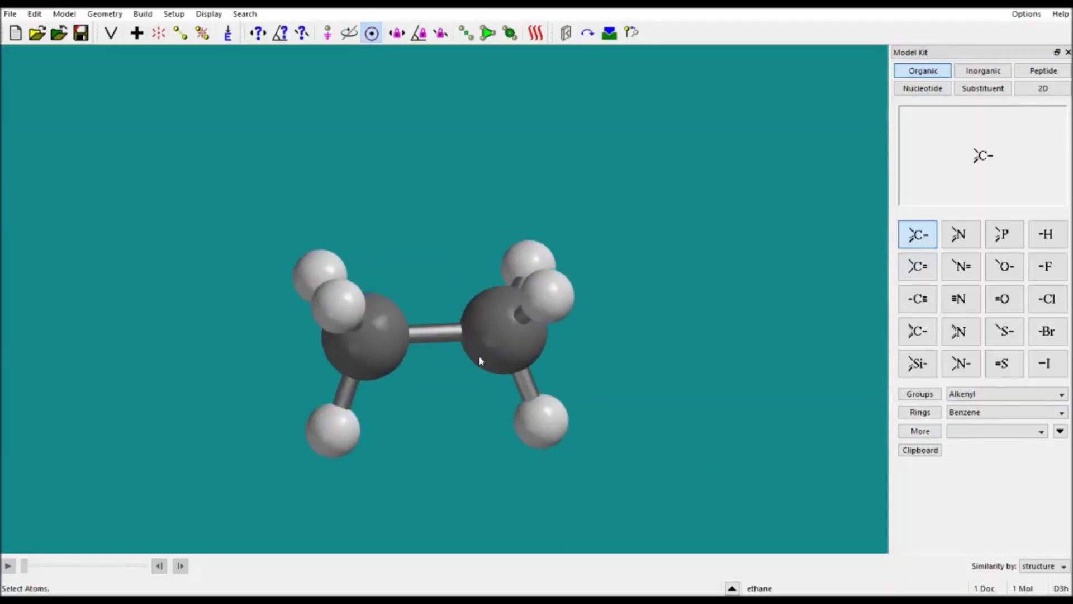
{"action": "left_click", "coordinate": [400, 341]}
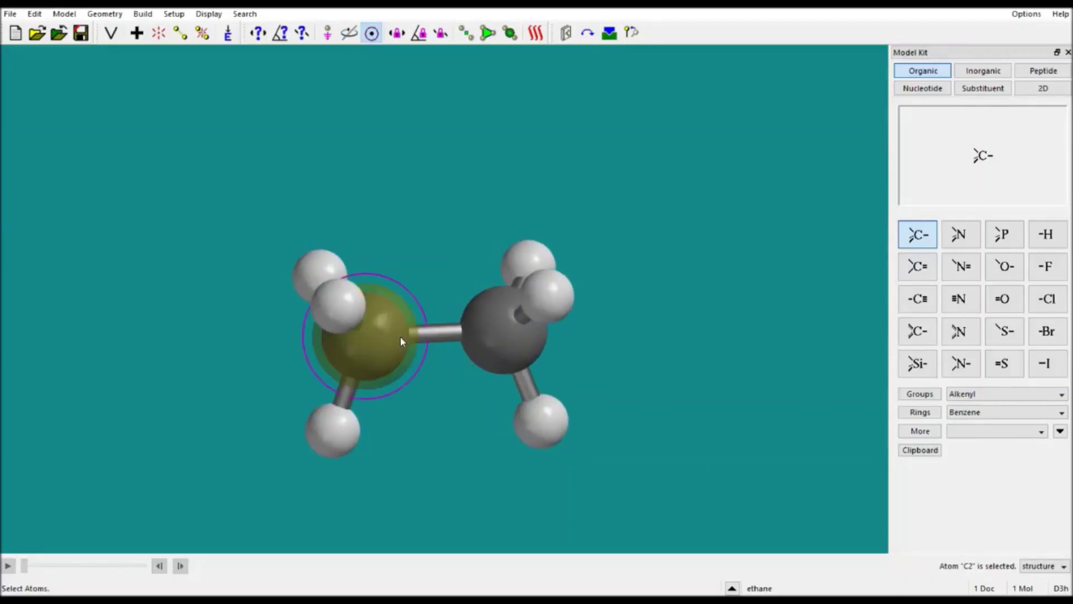
{"action": "left_click", "coordinate": [497, 341]}
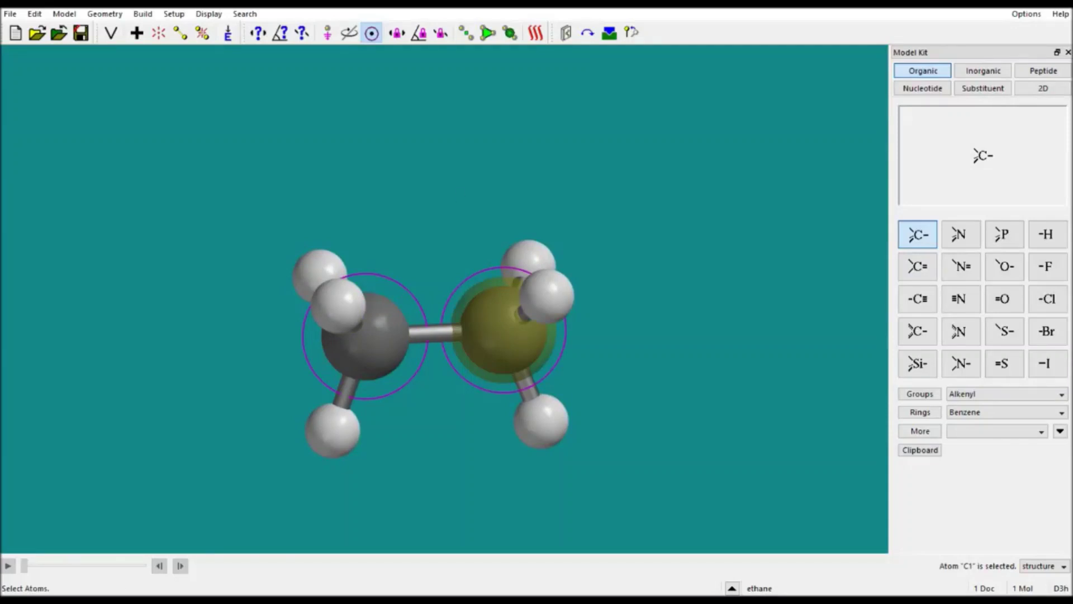
Lock the distance between carbons C2 and C1 with a distance constraint.
{"action": "left_click", "coordinate": [395, 34]}
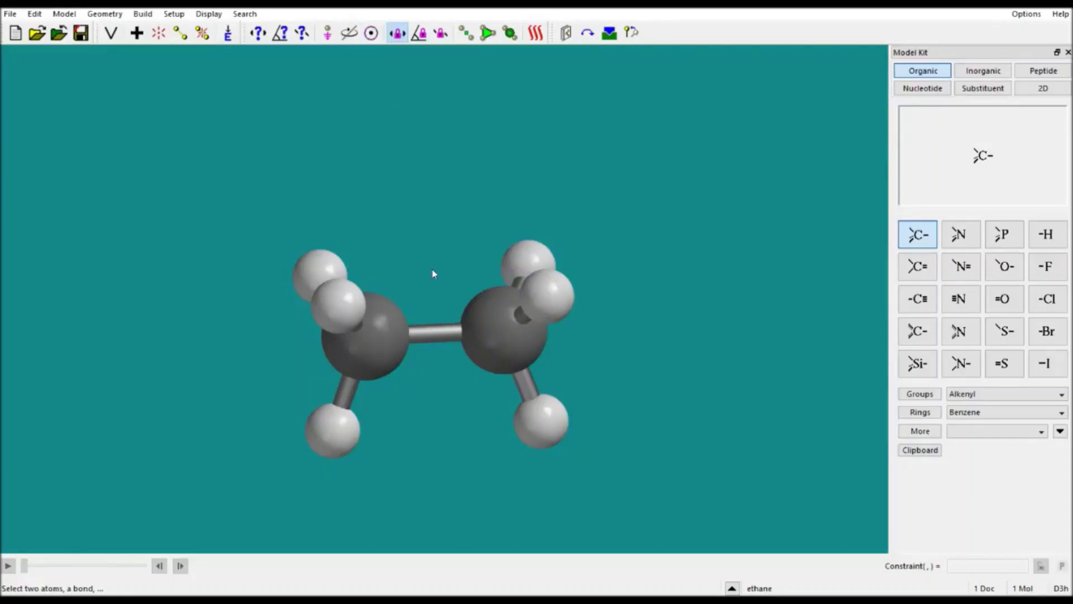
{"action": "left_click", "coordinate": [362, 344]}
{"action": "left_click", "coordinate": [471, 350]}
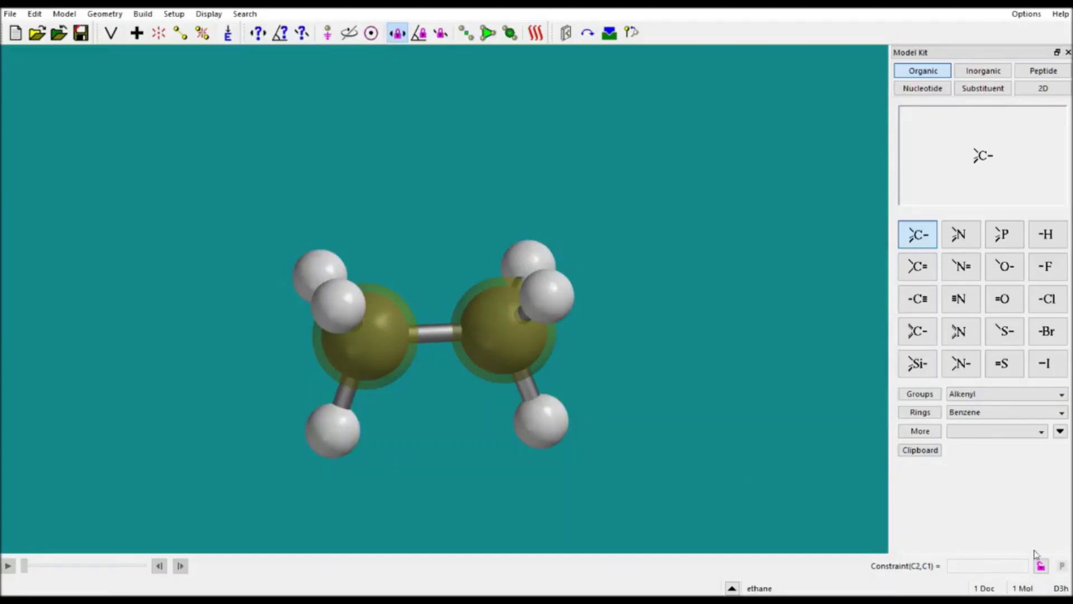
{"action": "left_click", "coordinate": [1041, 567]}
{"action": "left_click", "coordinate": [1041, 566]}
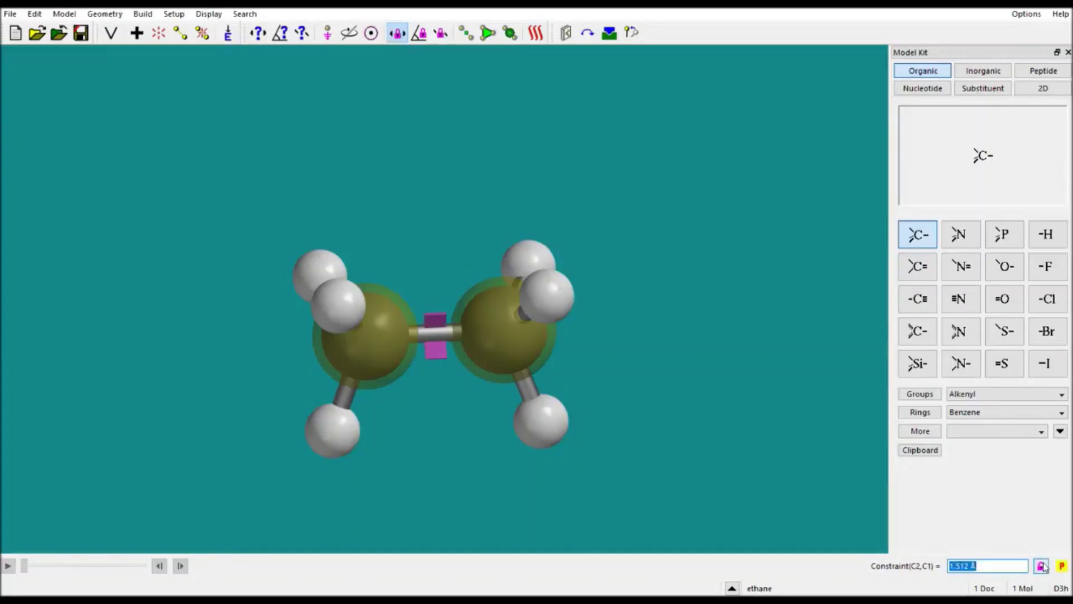
Set the constrained distance between carbons C2 and C1 to 1.9 Å and minimize the molecule's energy.
{"action": "left_click", "coordinate": [977, 568]}
{"action": "key", "text": "BackSpace"}
{"action": "key", "text": "BackSpace"}
{"action": "key", "text": "BackSpace"}
{"action": "key", "text": "BackSpace"}
{"action": "type", "text": "9"}
{"action": "key", "text": "Return"}
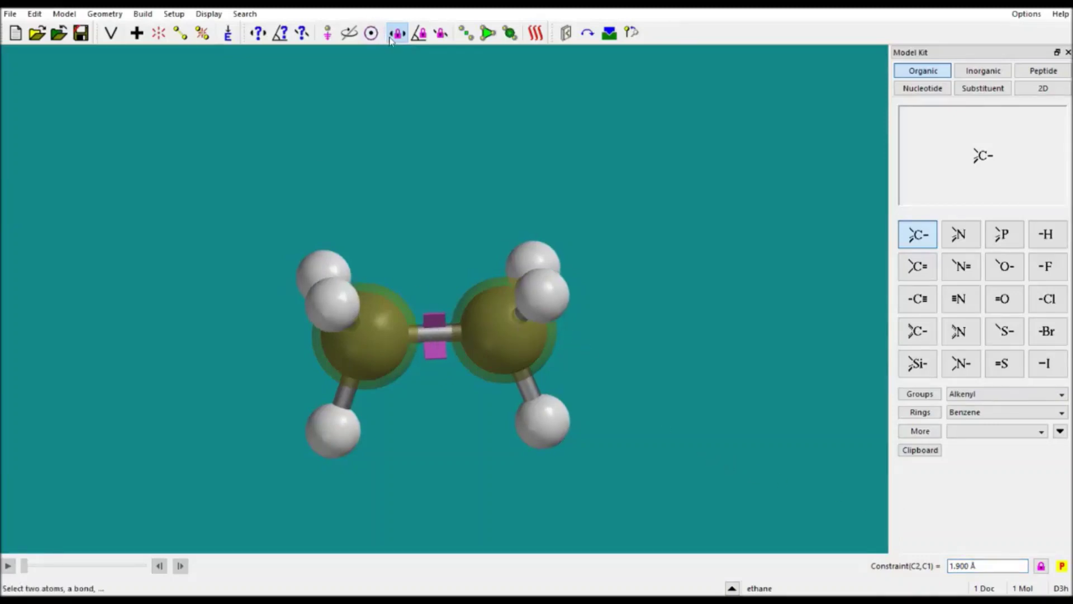
{"action": "left_click", "coordinate": [1042, 566]}
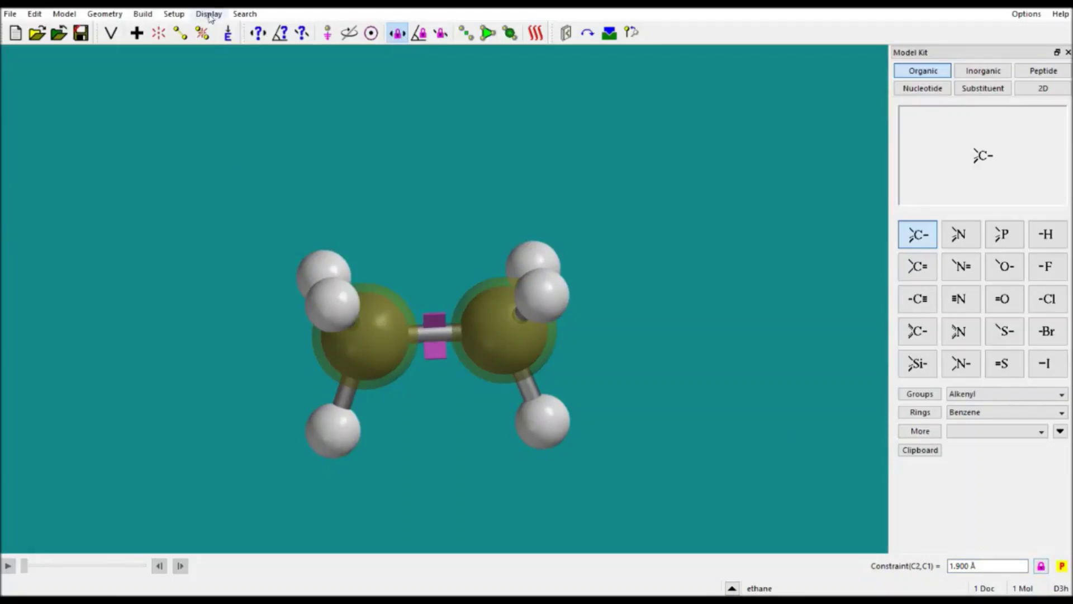
{"action": "left_click", "coordinate": [228, 36]}
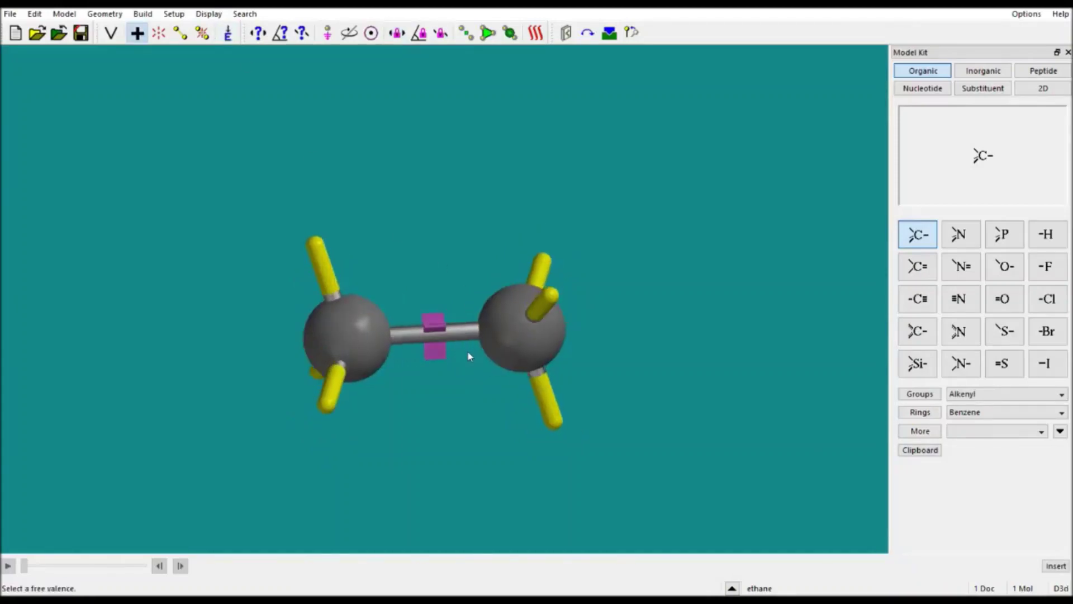
Remove the distance constraint between the two carbon atoms of ethane.
{"action": "left_click", "coordinate": [397, 33]}
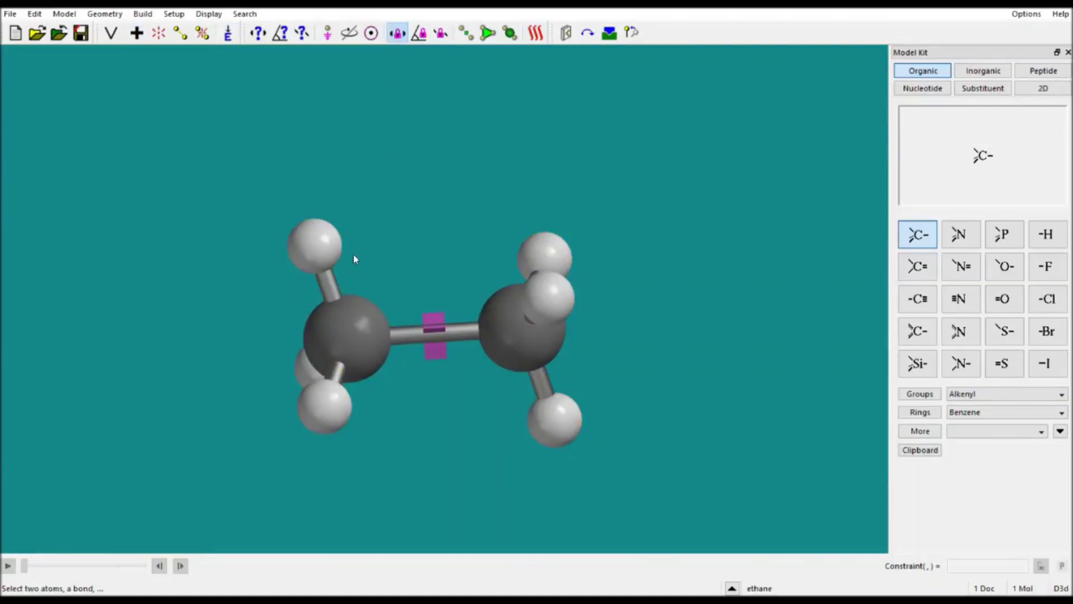
{"action": "left_click", "coordinate": [351, 310]}
{"action": "left_click", "coordinate": [508, 330]}
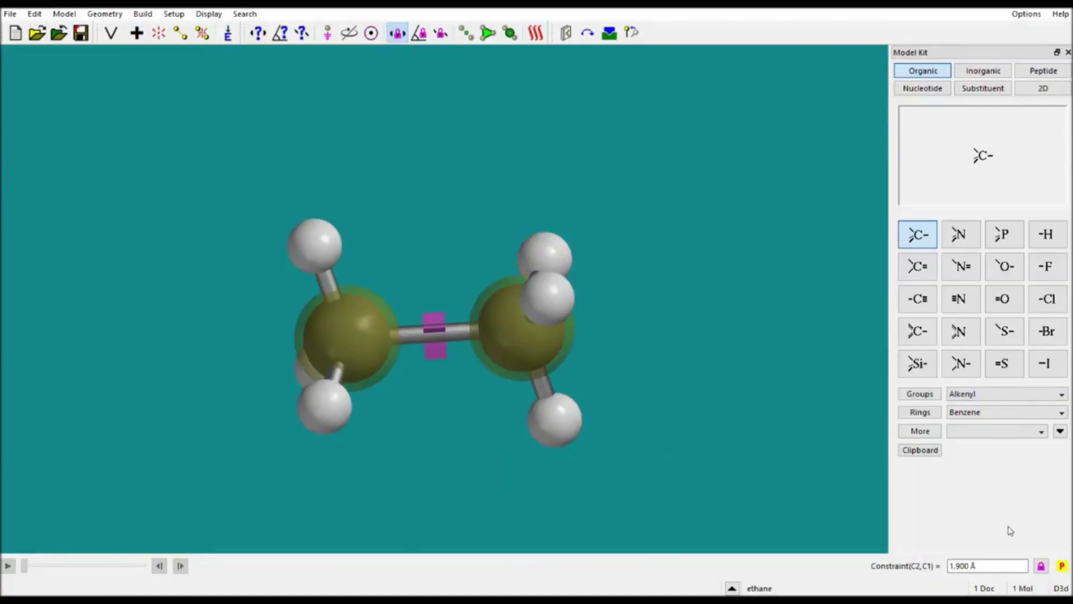
{"action": "left_click", "coordinate": [624, 403]}
{"action": "mouse_move", "coordinate": [625, 404]}
{"action": "left_mouse_down"}
{"action": "mouse_move", "coordinate": [661, 367]}
{"action": "mouse_move", "coordinate": [618, 402]}
{"action": "mouse_move", "coordinate": [620, 391]}
{"action": "left_mouse_up"}
{"action": "left_click", "coordinate": [419, 32]}
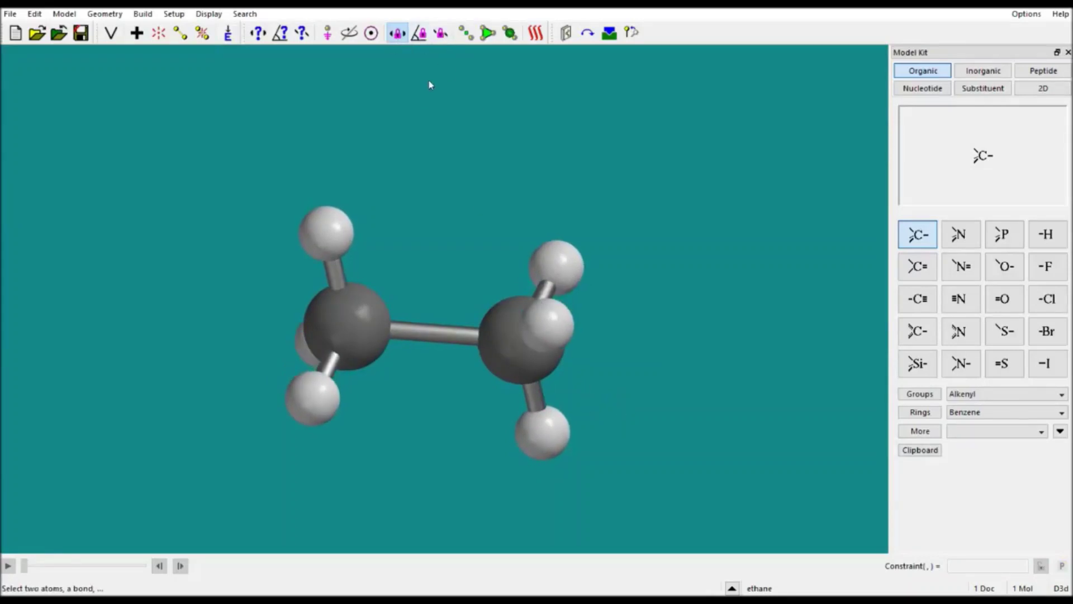
{"action": "left_click_drag", "start_coordinate": [436, 190], "coordinate": [416, 224]}
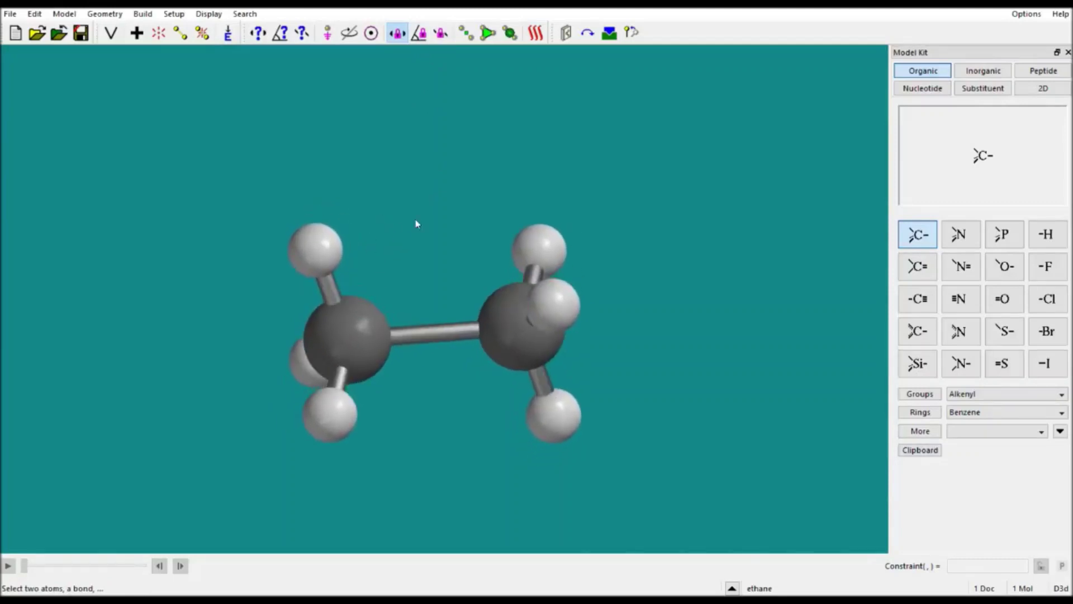
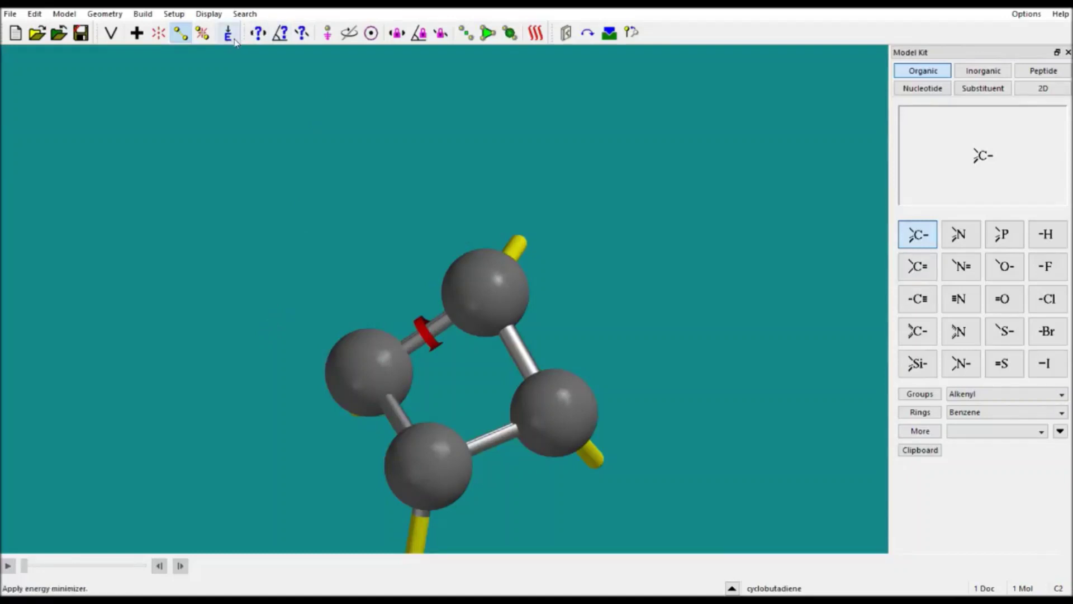
Minimize the cyclobutadiene's energy and define a point at the ring's center from two diagonally opposite carbon atoms.
{"action": "left_click_drag", "start_coordinate": [487, 235], "coordinate": [527, 382]}
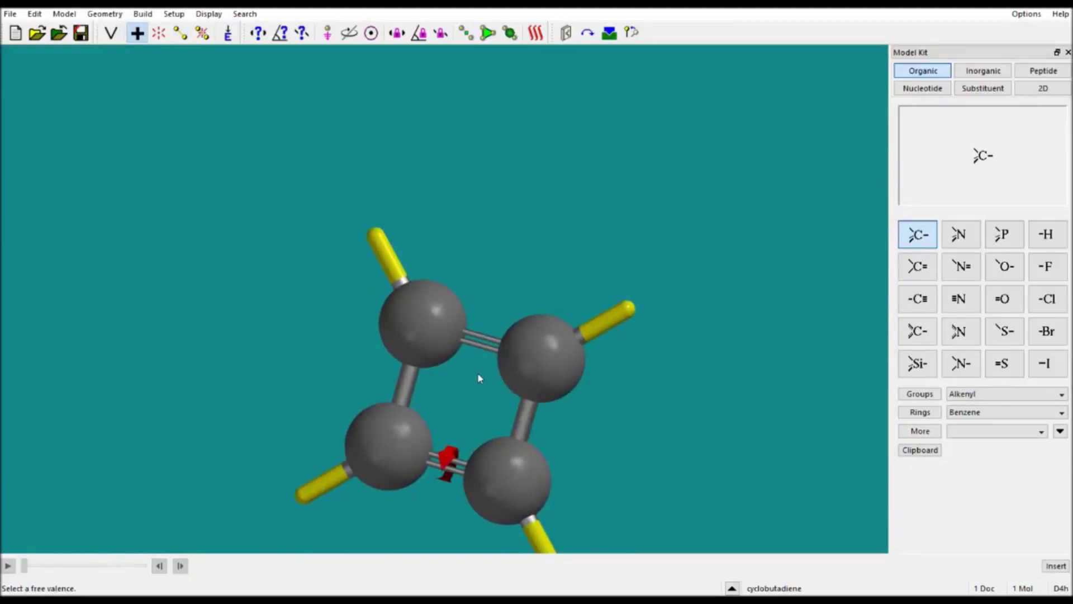
{"action": "right_click_drag", "start_coordinate": [477, 373], "coordinate": [471, 228]}
{"action": "left_click_drag", "start_coordinate": [637, 456], "coordinate": [657, 476]}
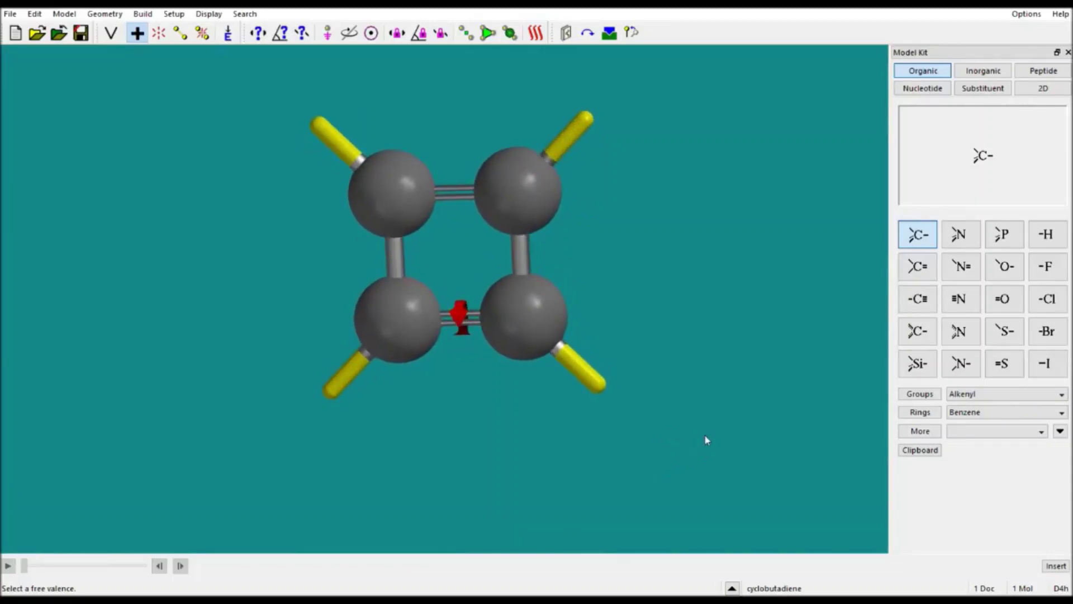
{"action": "mouse_move", "coordinate": [711, 319]}
{"action": "left_mouse_down"}
{"action": "mouse_move", "coordinate": [719, 336]}
{"action": "mouse_move", "coordinate": [720, 323]}
{"action": "left_mouse_up"}
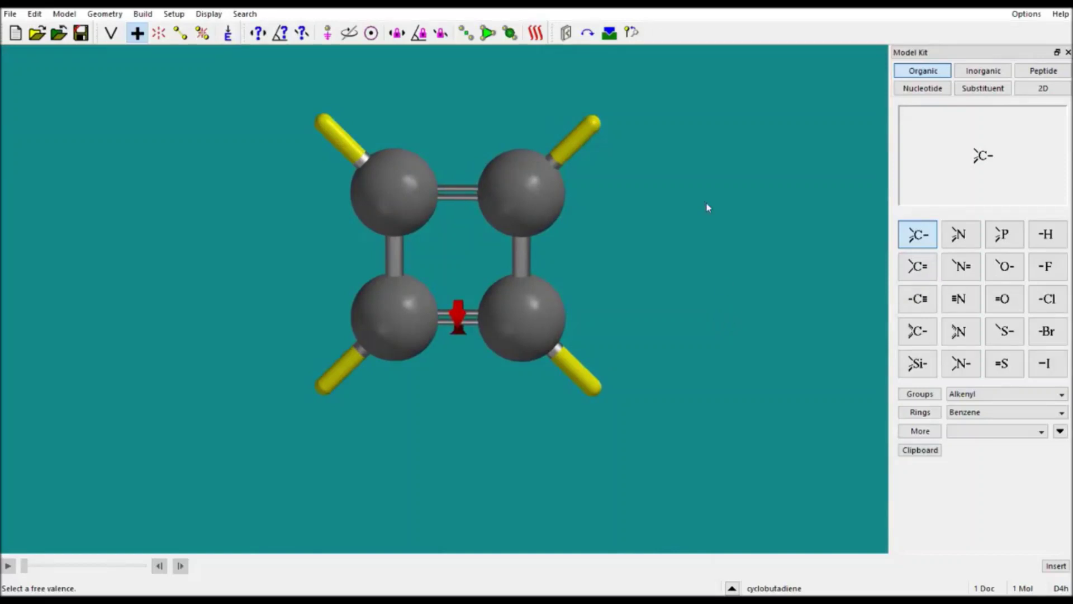
{"action": "scroll", "coordinate": [706, 194], "scroll_direction": "up", "scroll_amount": 1}
{"action": "left_click", "coordinate": [466, 33]}
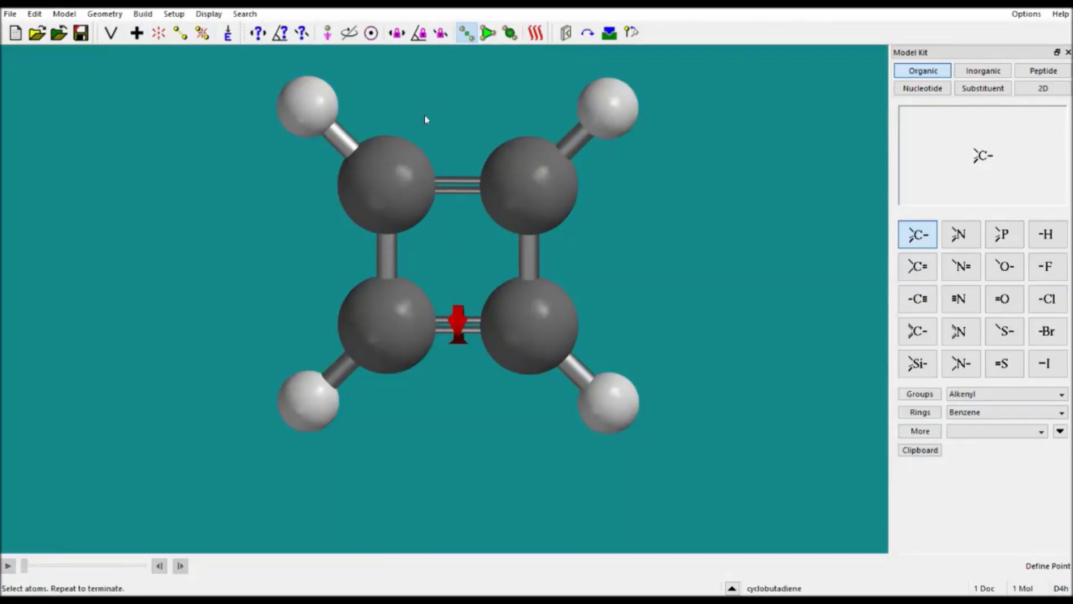
{"action": "left_click", "coordinate": [393, 177]}
{"action": "left_click", "coordinate": [536, 341]}
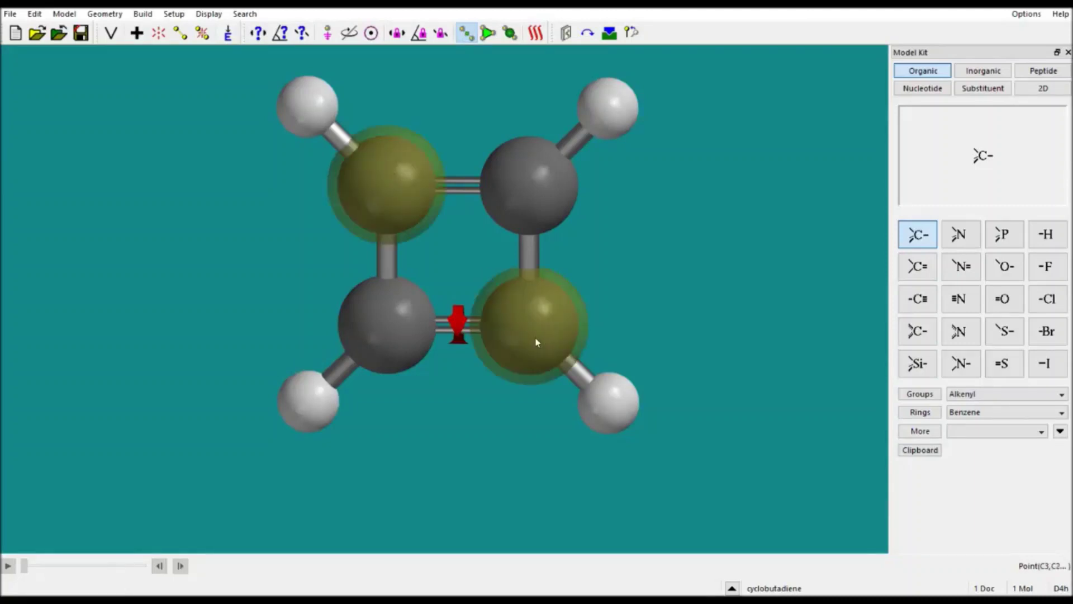
{"action": "left_click", "coordinate": [401, 184]}
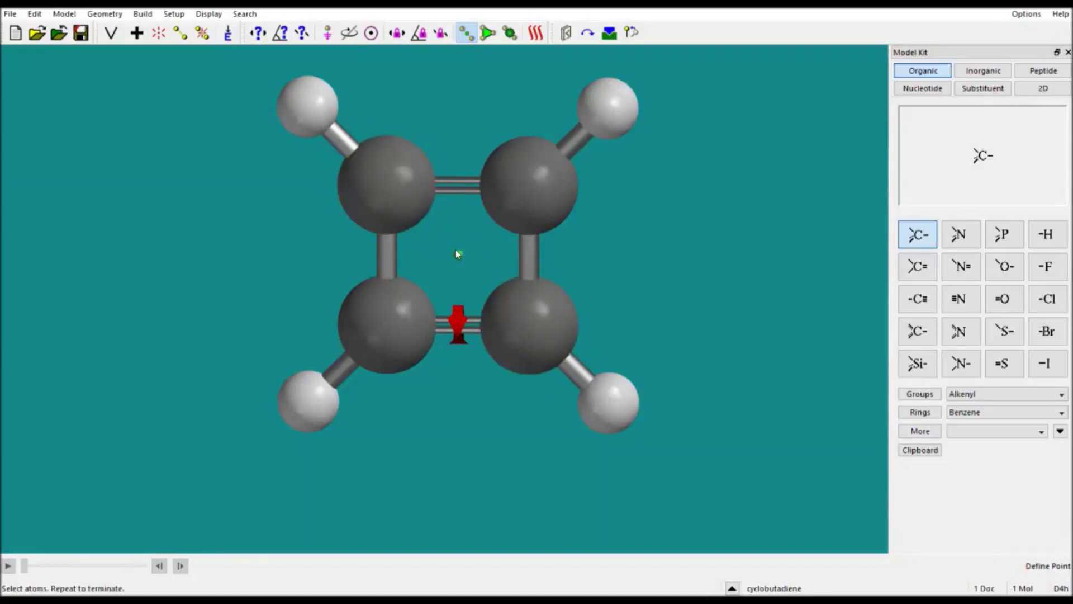
{"action": "scroll", "coordinate": [457, 251], "scroll_direction": "up", "scroll_amount": 2}
{"action": "scroll", "coordinate": [459, 257], "scroll_direction": "down", "scroll_amount": 4}
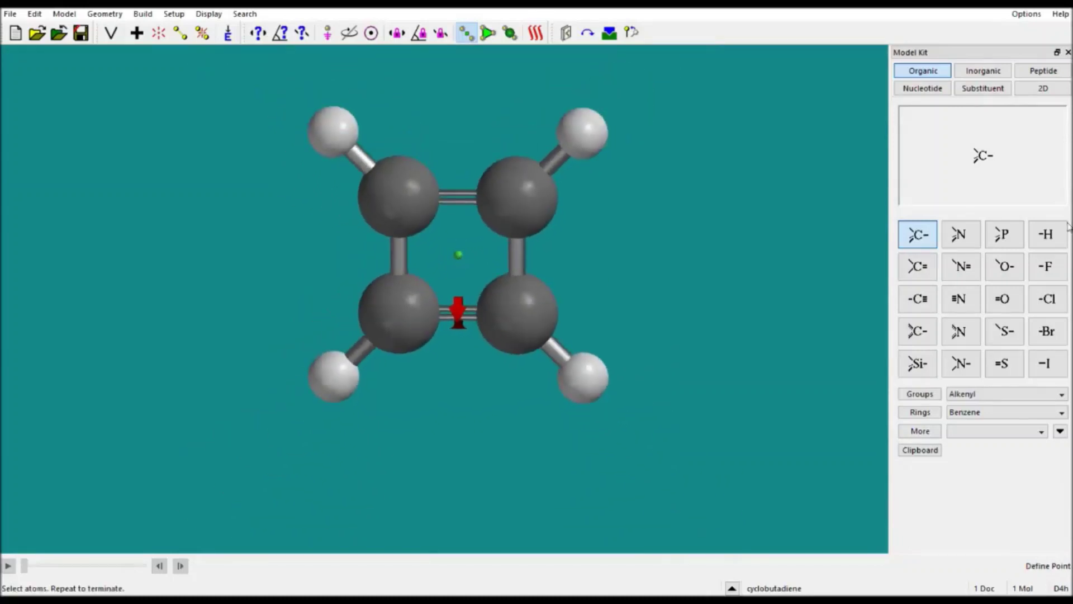
Insert a fluorine atom on the point at the center of the cyclobutadiene ring.
{"action": "left_click", "coordinate": [1047, 270]}
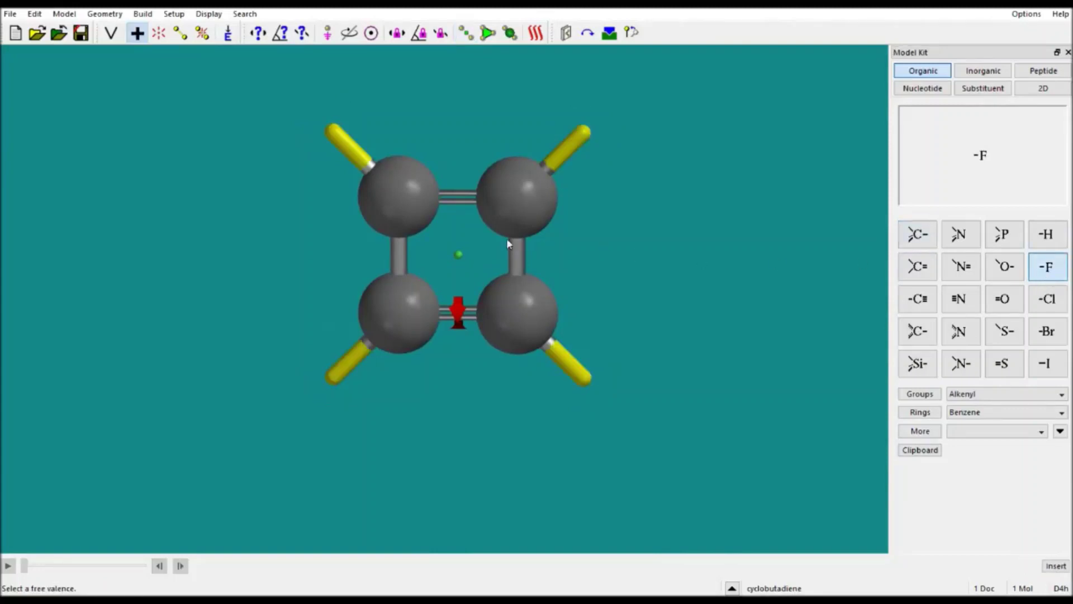
{"action": "left_click", "coordinate": [456, 251]}
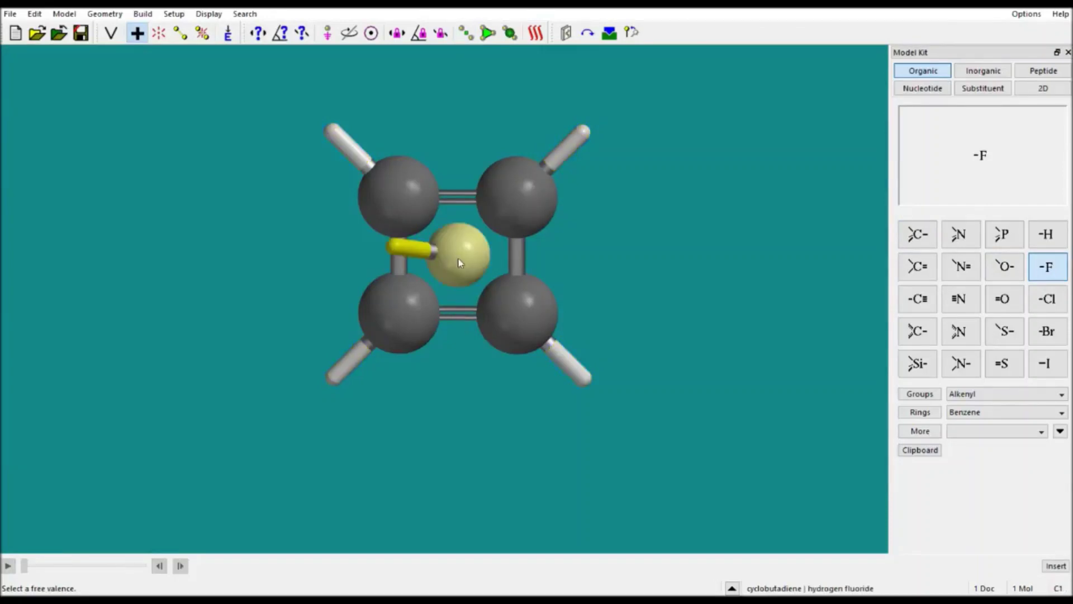
{"action": "left_click_drag", "start_coordinate": [456, 250], "coordinate": [453, 201]}
{"action": "left_click_drag", "start_coordinate": [445, 273], "coordinate": [538, 265]}
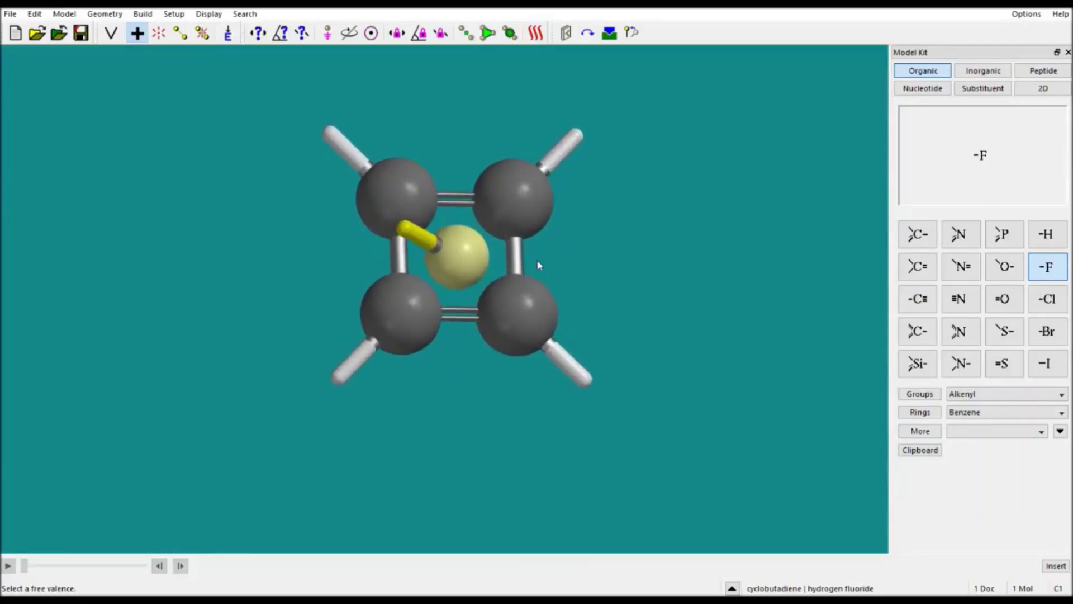
Delete the free valence of the fluorine atom in the middle of the ring.
{"action": "left_click", "coordinate": [161, 33]}
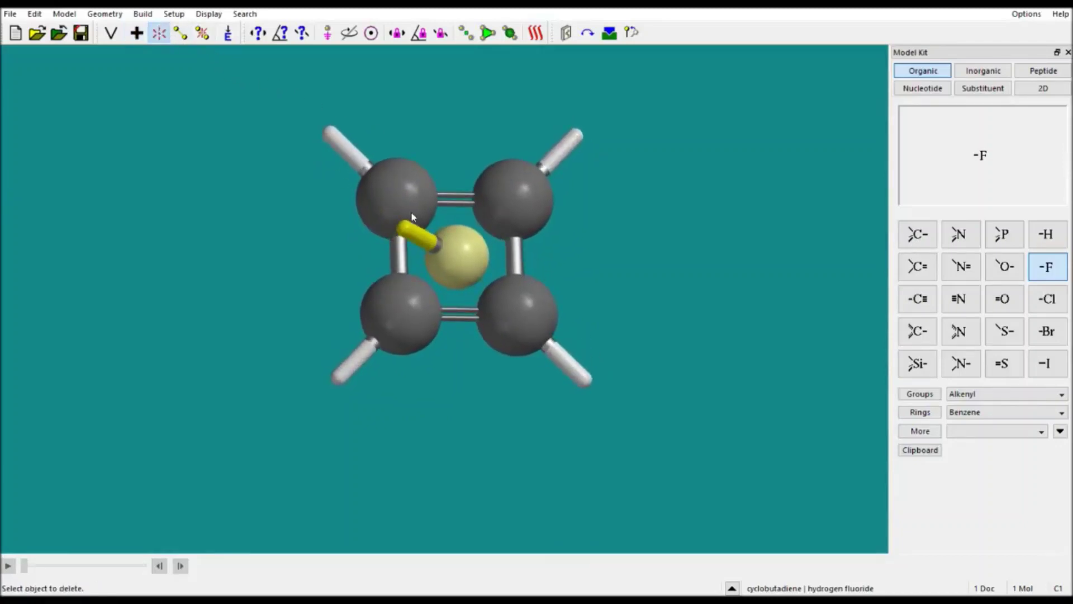
{"action": "left_click", "coordinate": [405, 233]}
{"action": "left_click_drag", "start_coordinate": [465, 168], "coordinate": [423, 136]}
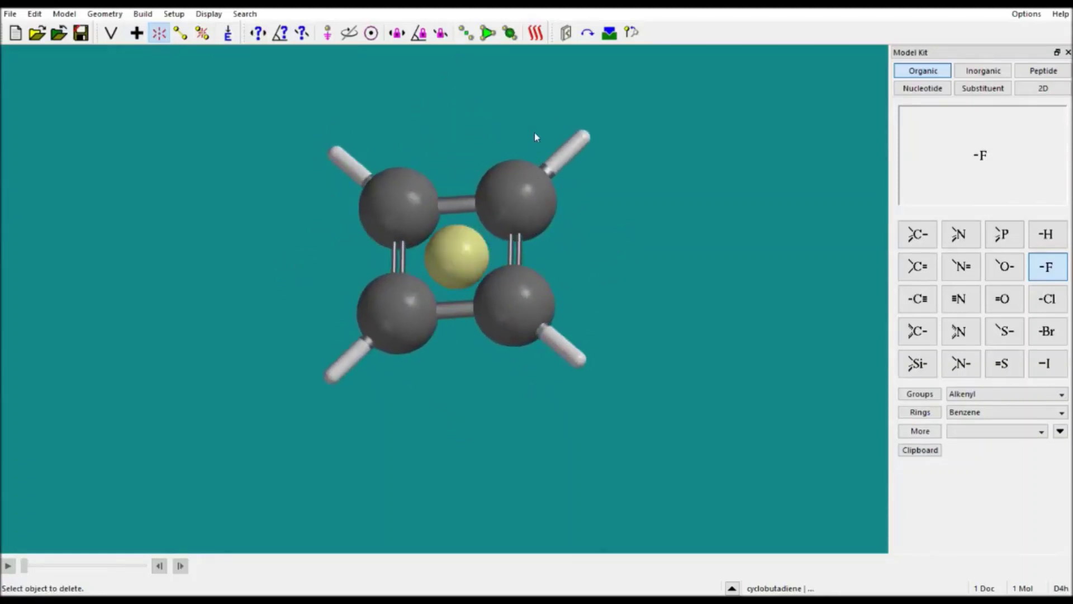
{"action": "left_click_drag", "start_coordinate": [535, 137], "coordinate": [563, 194]}
Attach a tetrahedral carbon to the upper-right ring carbon and bond it to the lower-right ring carbon.
{"action": "left_click", "coordinate": [918, 234]}
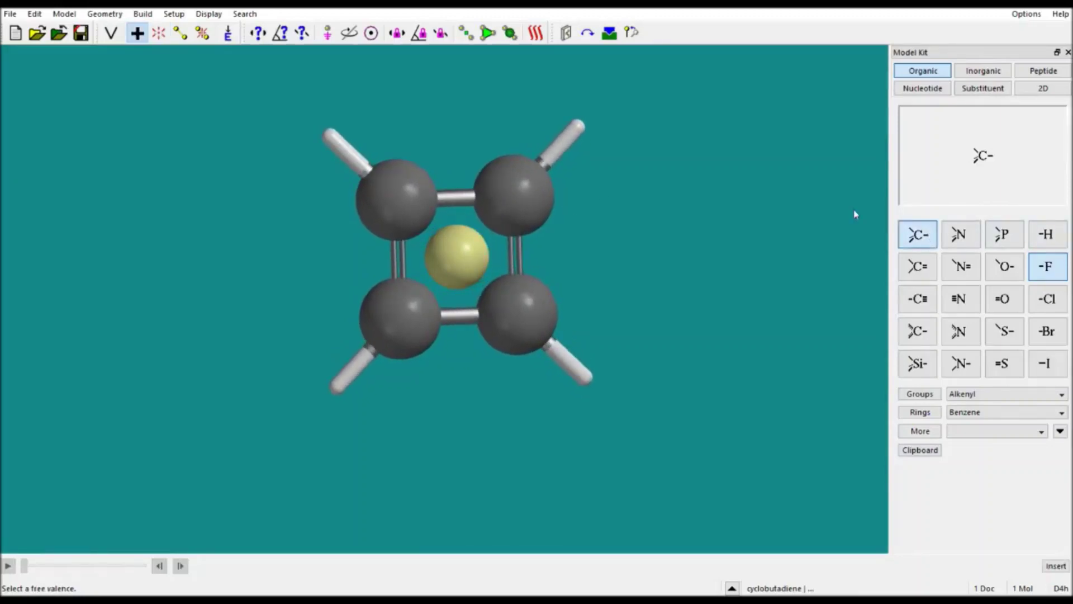
{"action": "left_click", "coordinate": [588, 125]}
{"action": "left_click", "coordinate": [258, 33]}
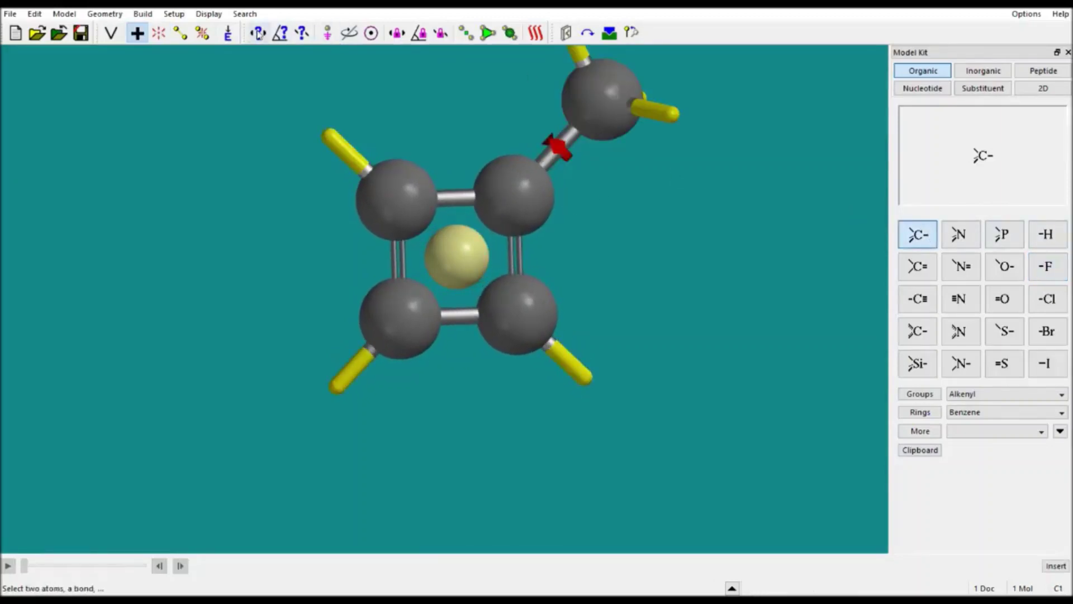
{"action": "left_click", "coordinate": [180, 33]}
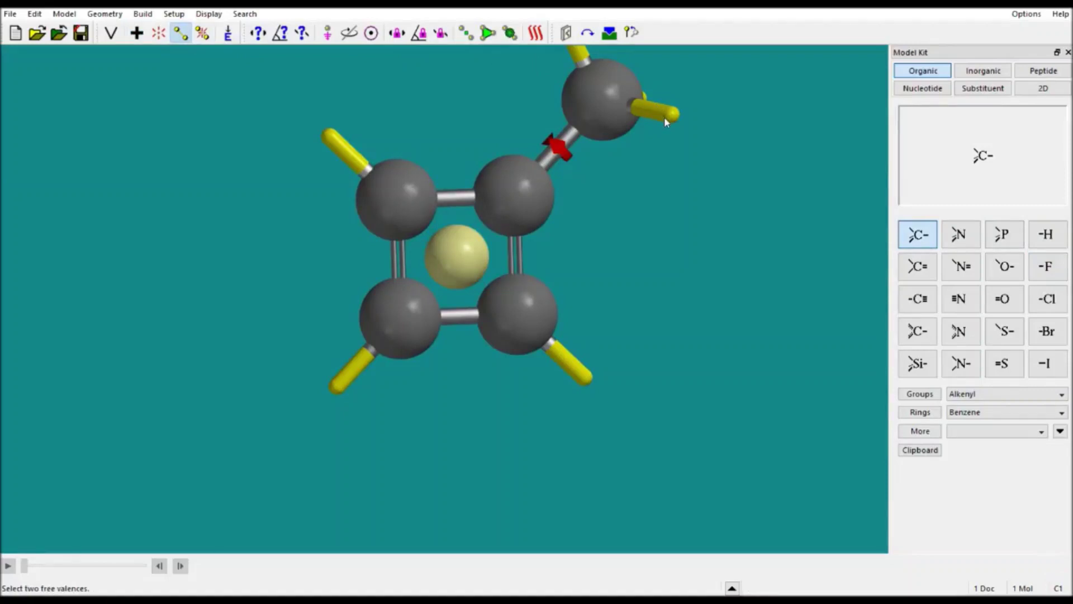
{"action": "left_click", "coordinate": [592, 378]}
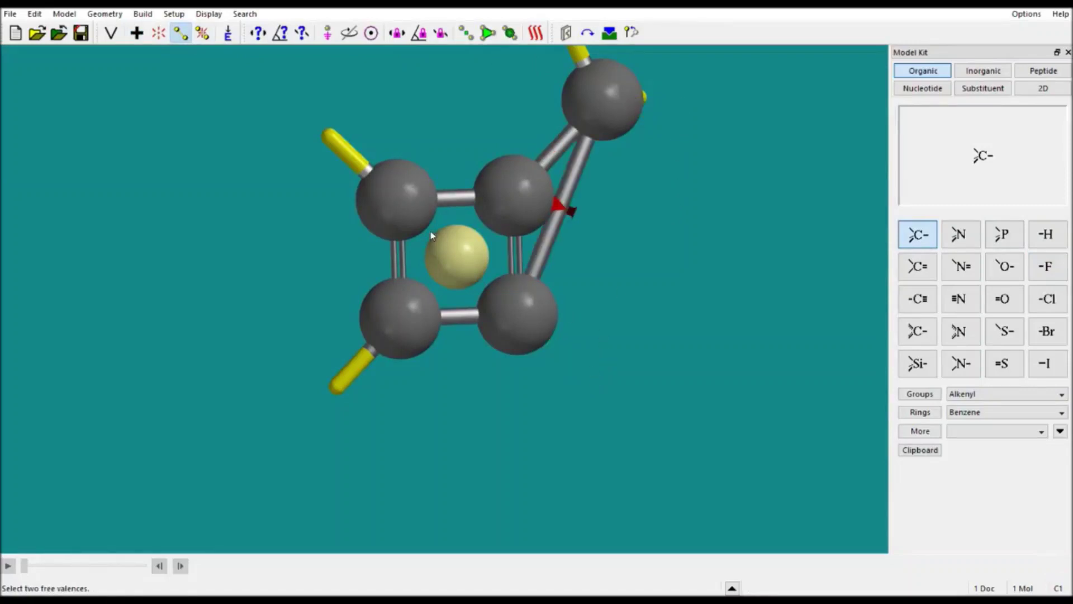
Delete the fluorine atom at the ring's center and minimize the bicyclic molecule's energy.
{"action": "left_click", "coordinate": [159, 33]}
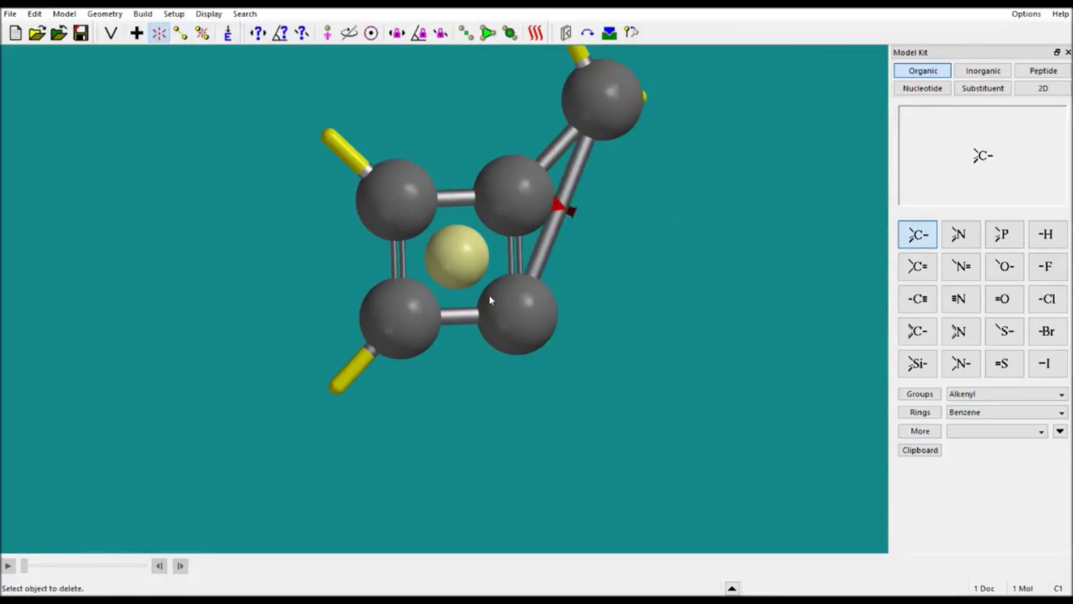
{"action": "left_click", "coordinate": [228, 33]}
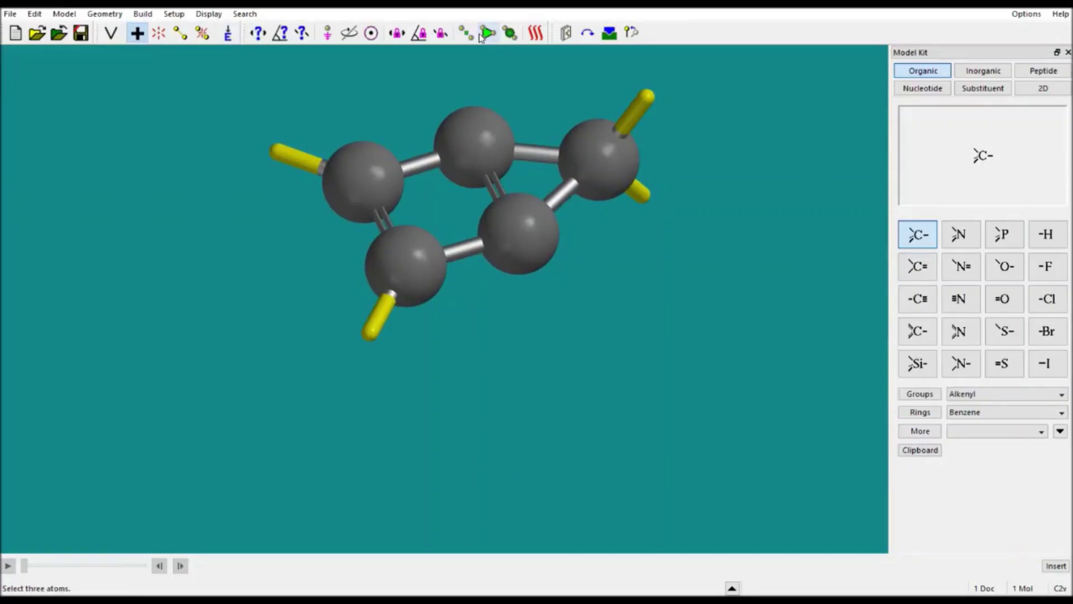
{"action": "scroll", "coordinate": [713, 168], "scroll_direction": "down", "scroll_amount": 2}
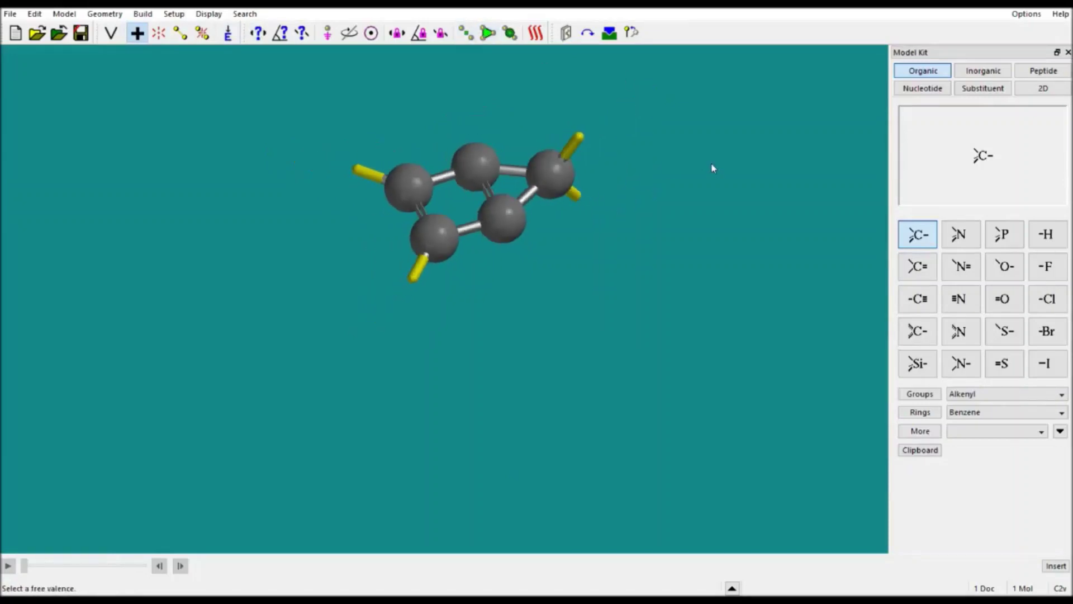
Define a plane through one of the shared ring carbons and both hydrogens of the CH2 group.
{"action": "left_click_drag", "start_coordinate": [381, 291], "coordinate": [357, 252]}
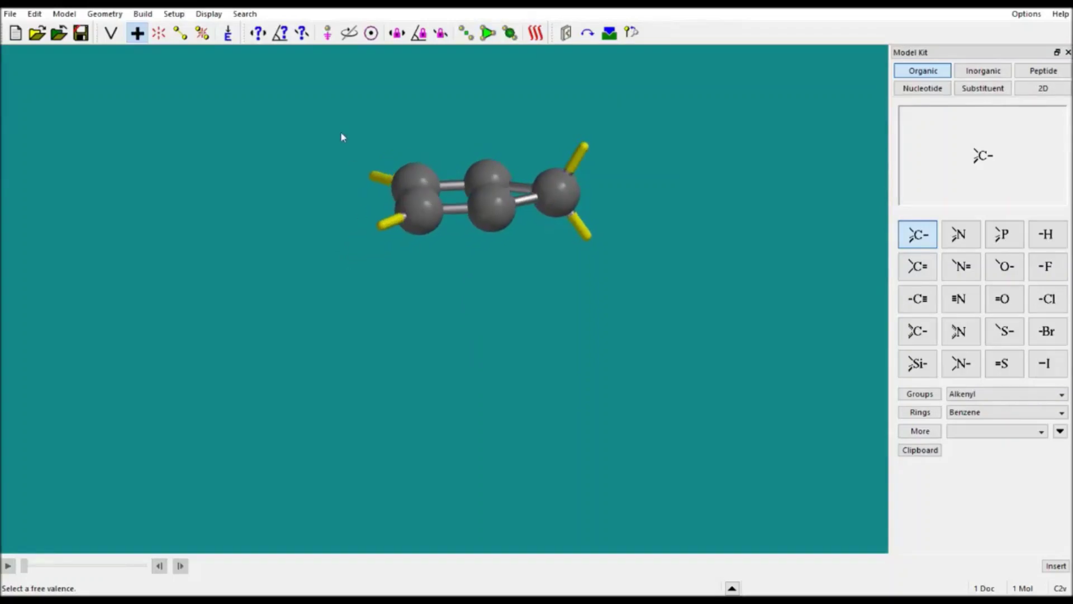
{"action": "left_click", "coordinate": [488, 34]}
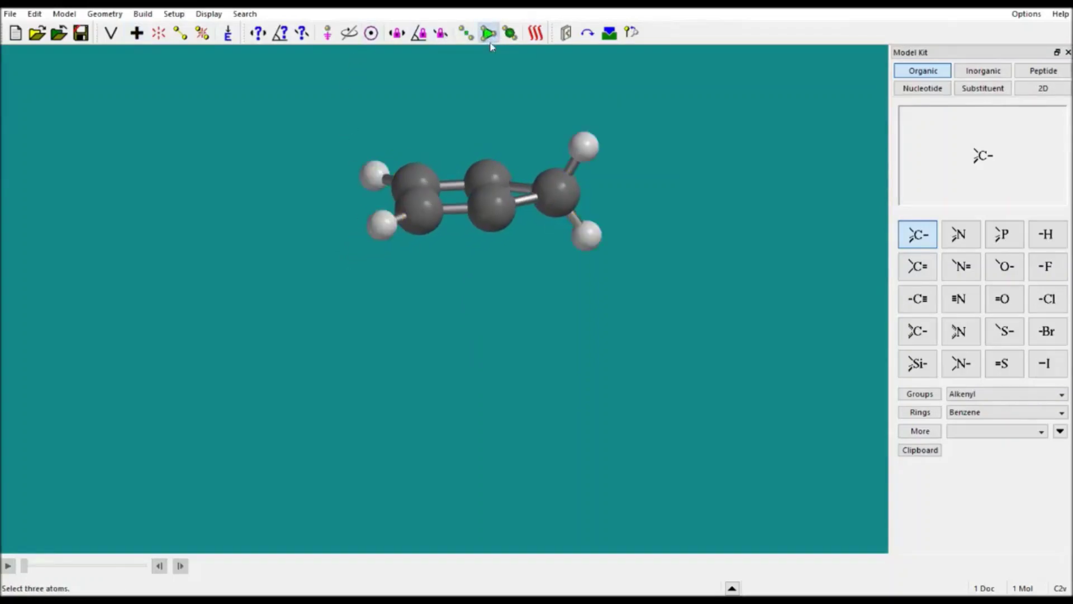
{"action": "left_click", "coordinate": [504, 203]}
{"action": "left_click", "coordinate": [582, 150]}
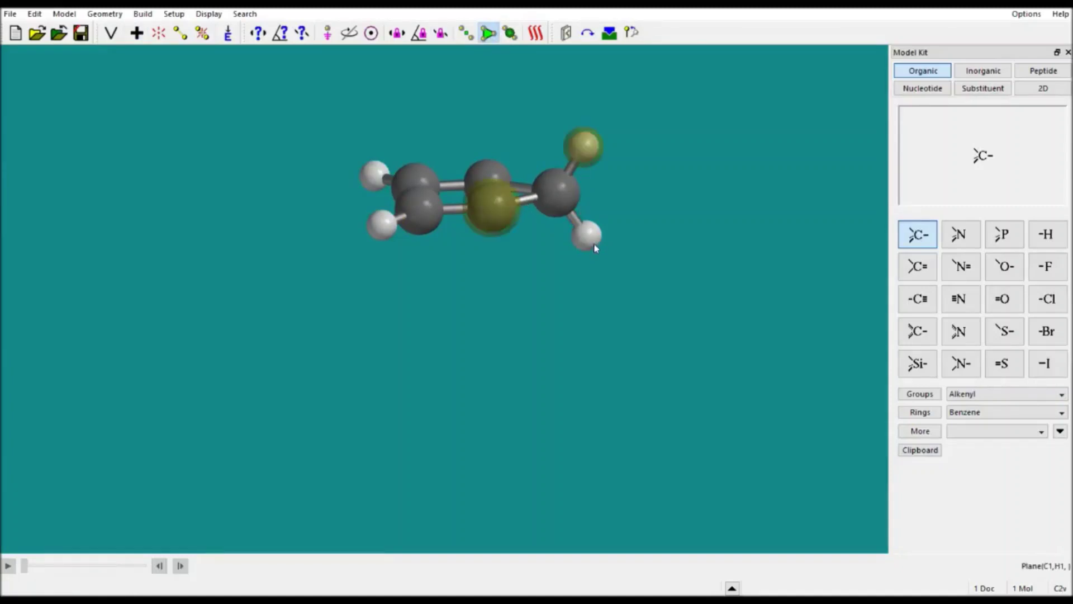
{"action": "left_click", "coordinate": [588, 239]}
{"action": "left_click_drag", "start_coordinate": [590, 242], "coordinate": [472, 178]}
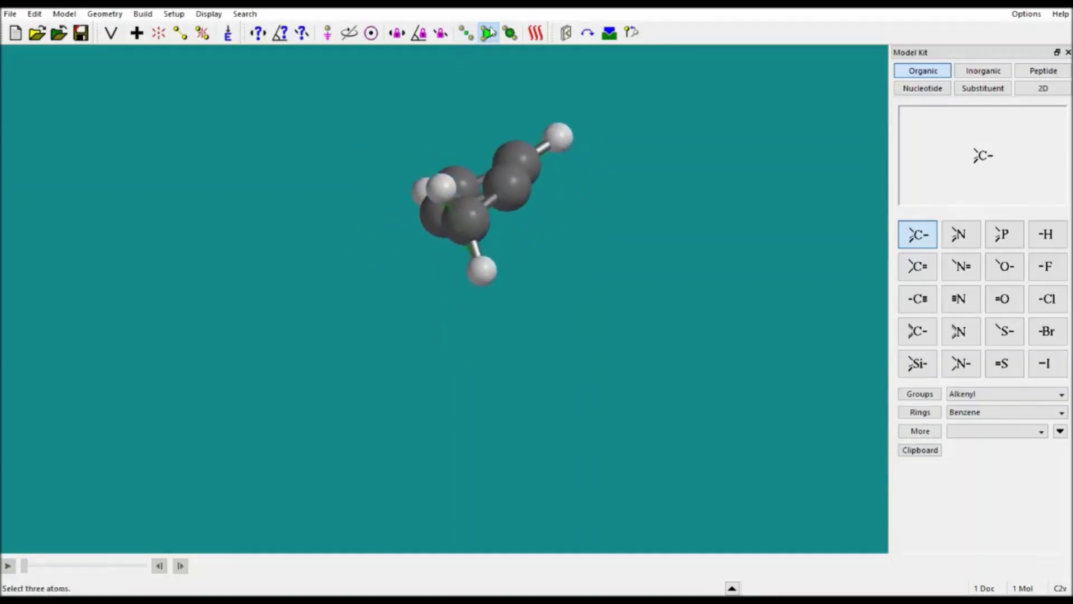
Define a second plane through the other shared ring carbon and the same two CH2 hydrogens.
{"action": "left_click", "coordinate": [509, 177]}
{"action": "left_click", "coordinate": [438, 193]}
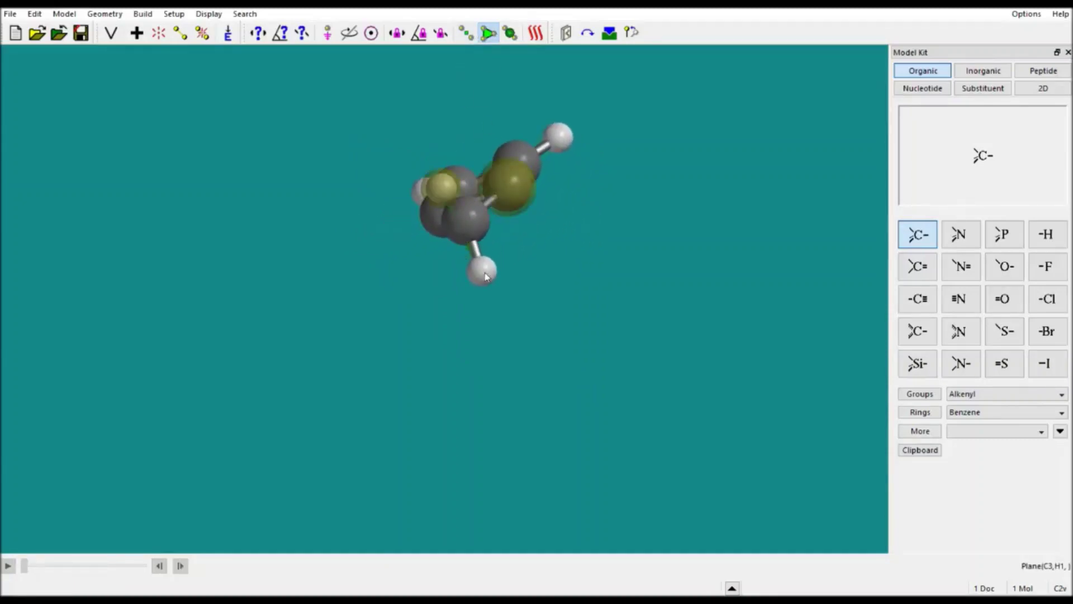
{"action": "left_click", "coordinate": [482, 271]}
Define a third plane through the two shared ring carbons and the front hydrogen of the CH2 group.
{"action": "left_click_drag", "start_coordinate": [511, 206], "coordinate": [532, 259]}
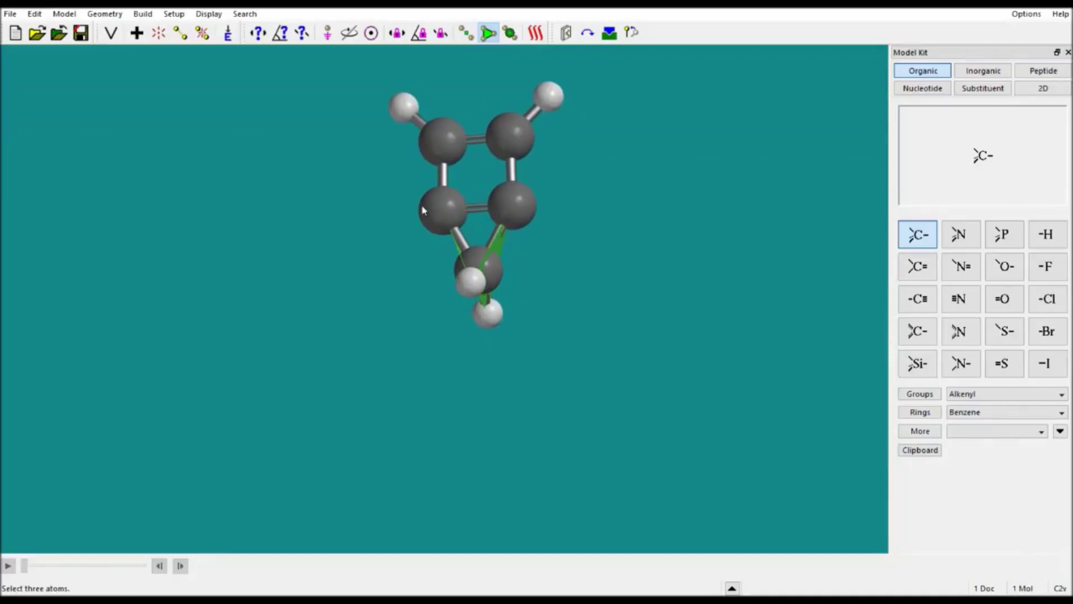
{"action": "left_click", "coordinate": [454, 204]}
{"action": "left_click", "coordinate": [510, 206]}
{"action": "left_click", "coordinate": [471, 276]}
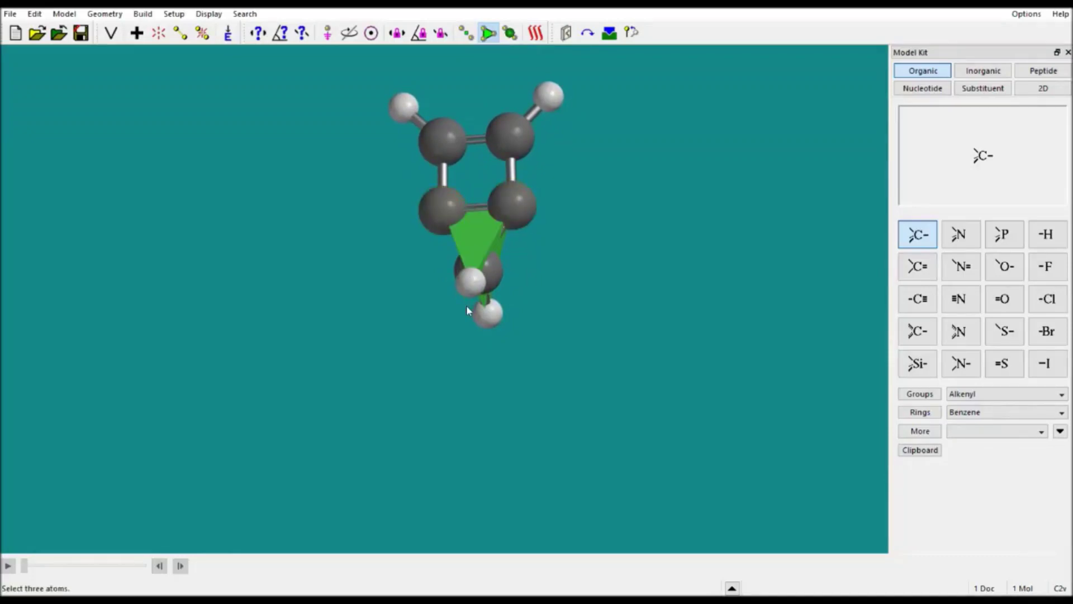
{"action": "left_click_drag", "start_coordinate": [472, 307], "coordinate": [448, 273]}
{"action": "left_click", "coordinate": [468, 112]}
{"action": "left_click", "coordinate": [512, 171]}
{"action": "left_click", "coordinate": [462, 120]}
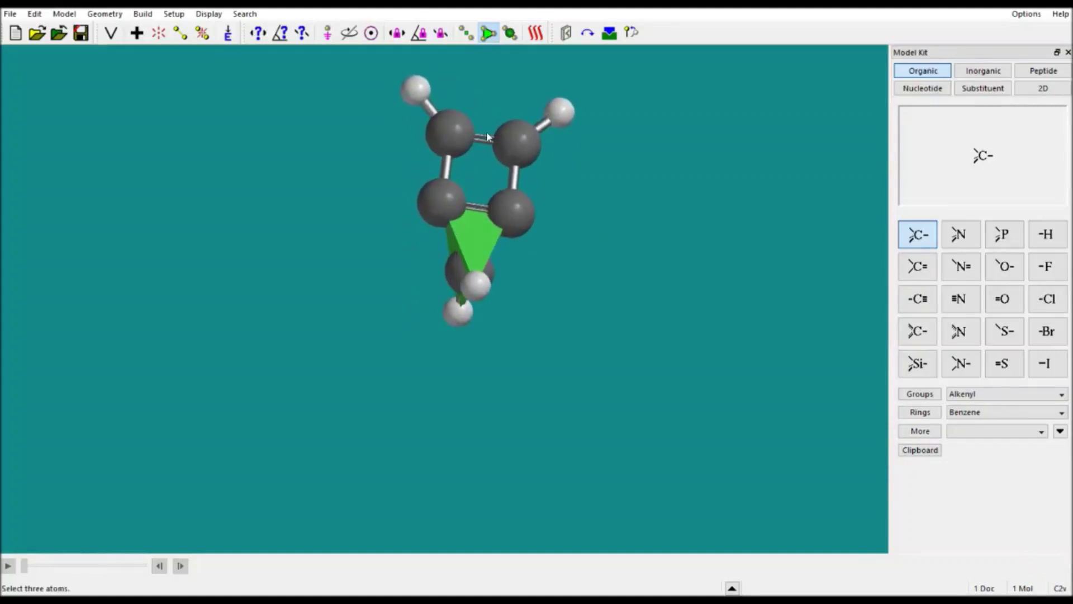
Define a plane through the upper-right, lower-right and lower-left carbons of the four-membered ring.
{"action": "left_click", "coordinate": [509, 142]}
{"action": "left_click", "coordinate": [506, 209]}
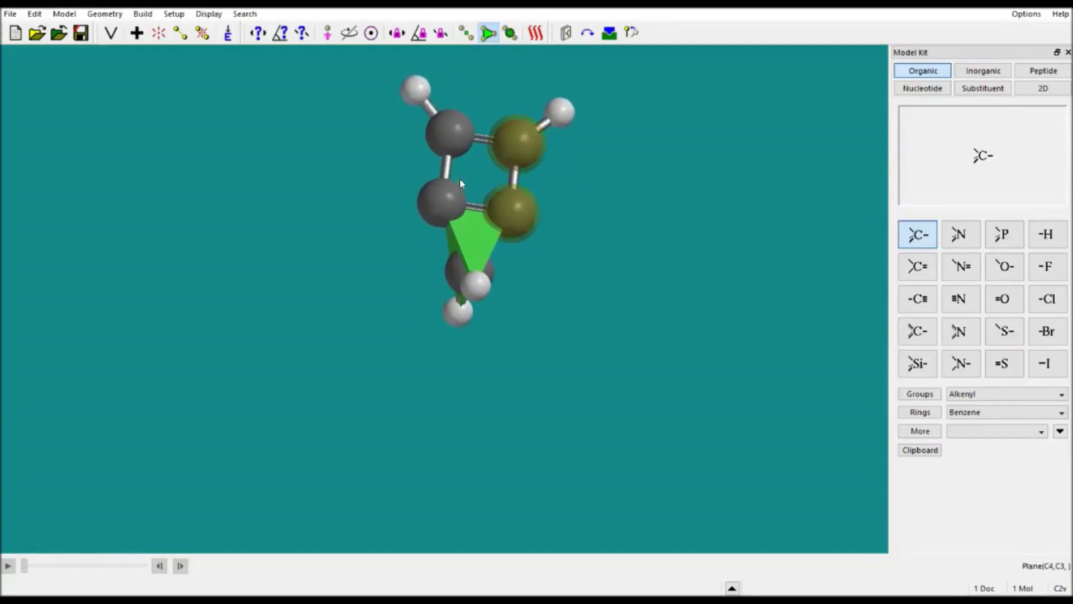
{"action": "left_click", "coordinate": [457, 184]}
Define another plane through the upper-left, upper-right and lower-left carbons to cover the rest of the four-membered ring.
{"action": "left_click", "coordinate": [453, 138]}
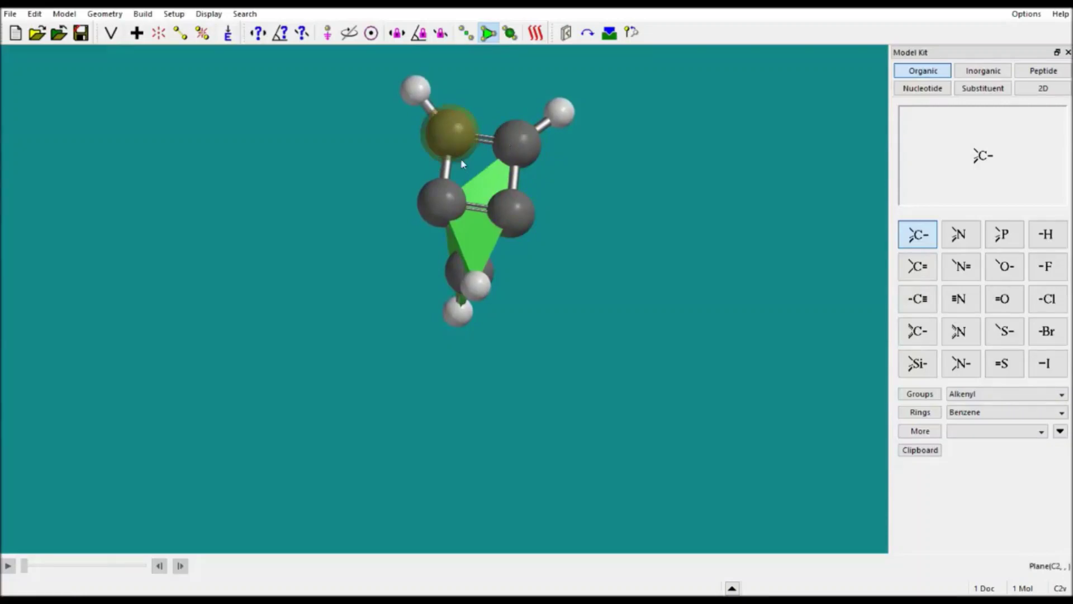
{"action": "left_click", "coordinate": [505, 142]}
{"action": "left_click", "coordinate": [441, 198]}
{"action": "left_click_drag", "start_coordinate": [447, 190], "coordinate": [360, 148]}
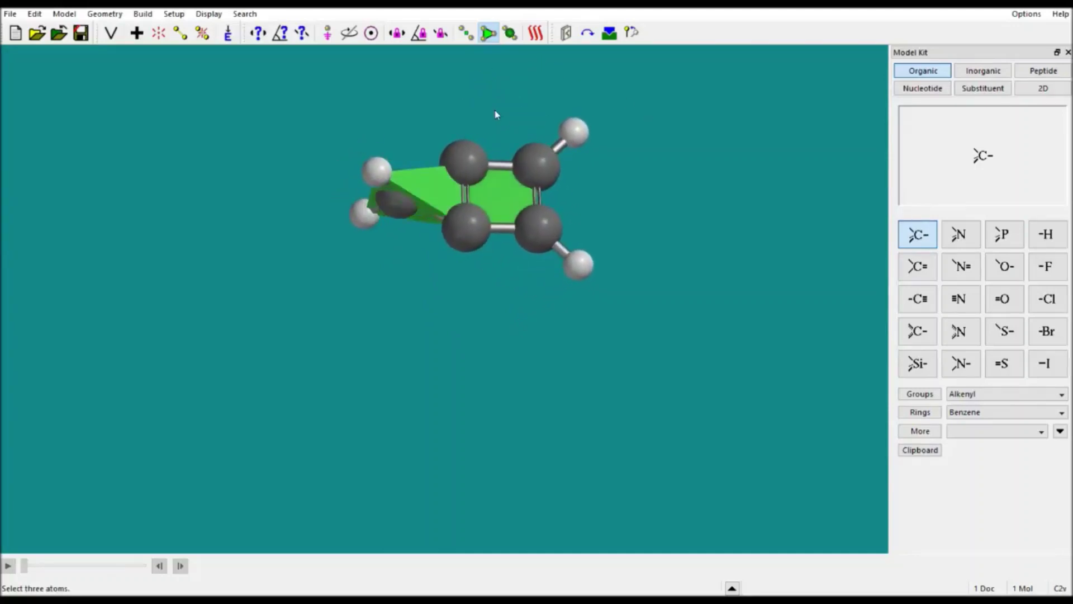
Delete every carbon of the bicyclic molecule until the workspace is empty.
{"action": "left_click", "coordinate": [158, 32]}
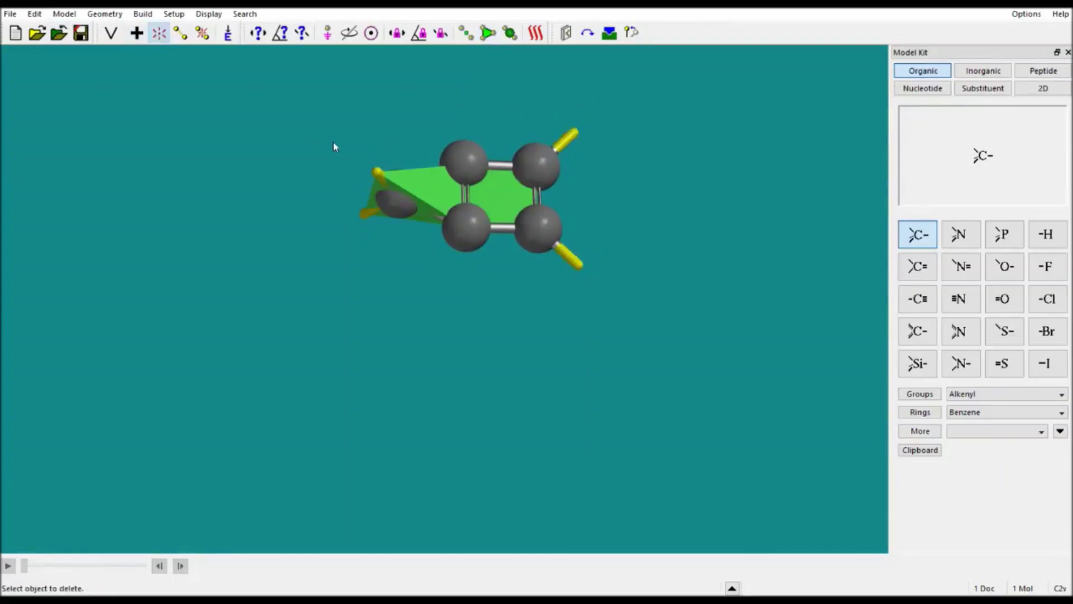
{"action": "left_click", "coordinate": [470, 162]}
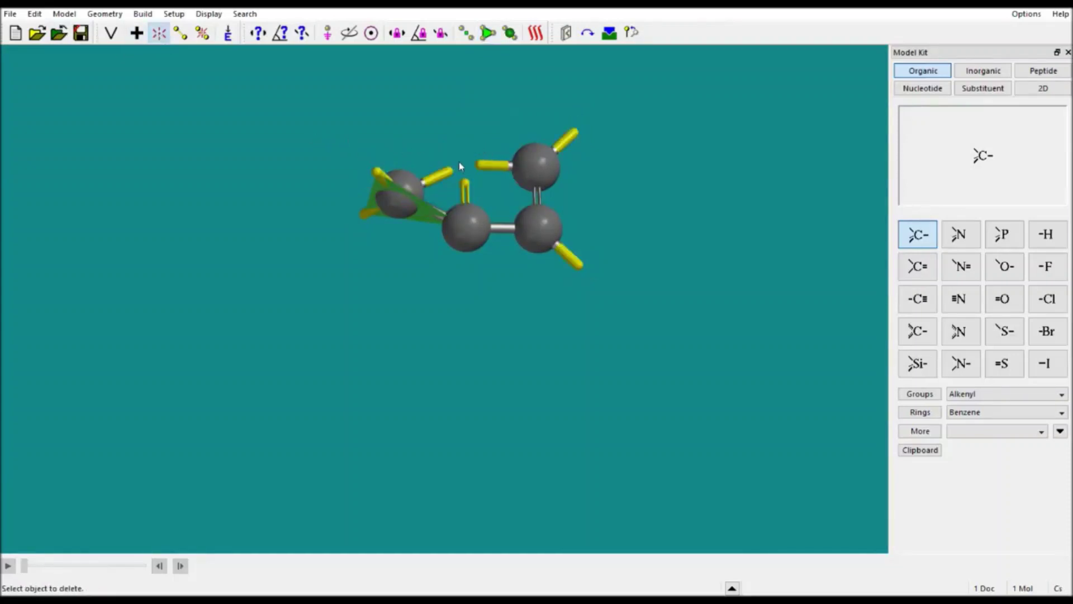
{"action": "left_click", "coordinate": [405, 178]}
{"action": "left_click", "coordinate": [453, 221]}
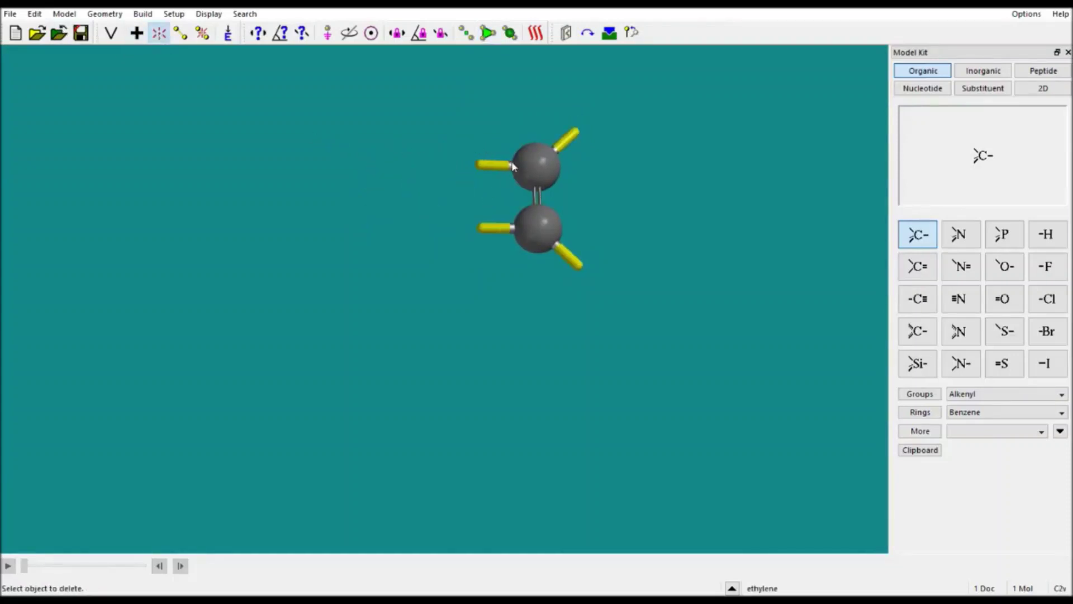
{"action": "left_click", "coordinate": [513, 166]}
{"action": "left_click", "coordinate": [533, 232]}
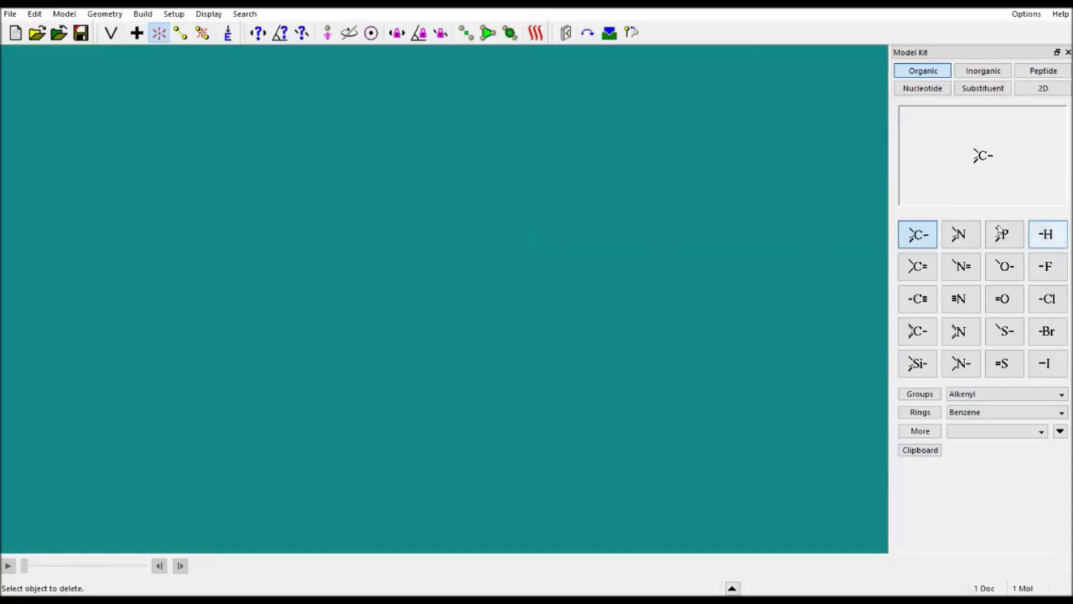
Build a curved n-octane chain by joining eight sp3 carbons at their free valences.
{"action": "left_click", "coordinate": [906, 237]}
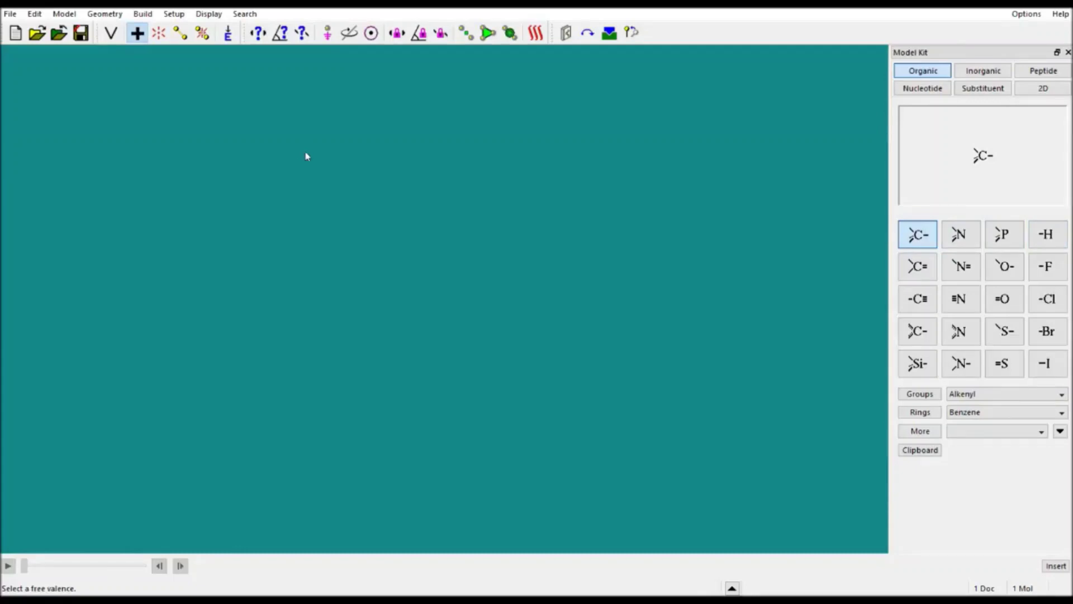
{"action": "left_click", "coordinate": [445, 154]}
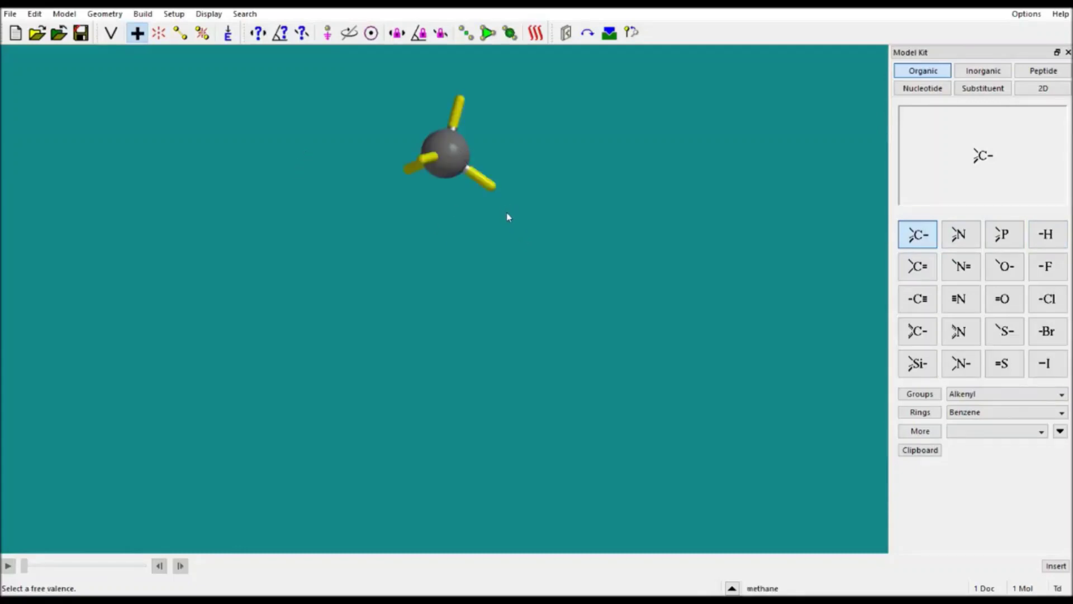
{"action": "left_click_drag", "start_coordinate": [505, 216], "coordinate": [461, 182]}
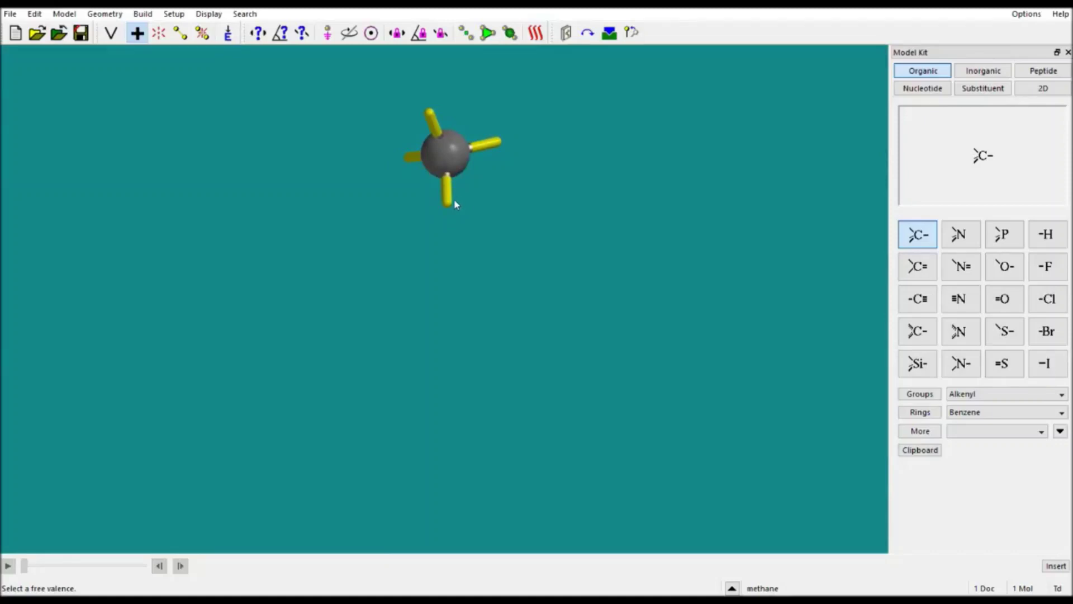
{"action": "left_click", "coordinate": [447, 201]}
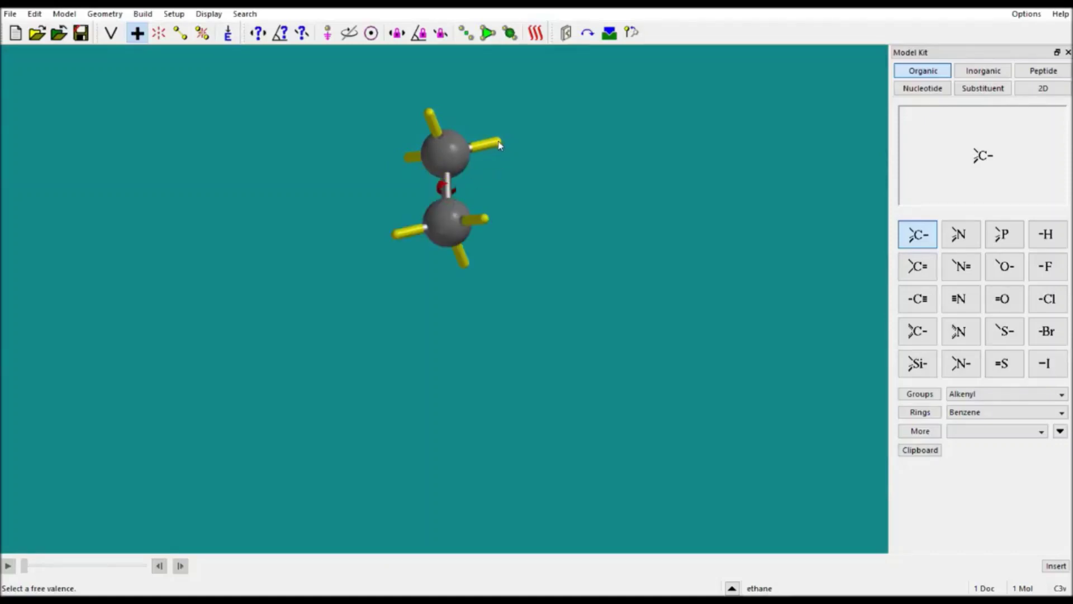
{"action": "left_click", "coordinate": [499, 146]}
{"action": "left_click", "coordinate": [463, 262]}
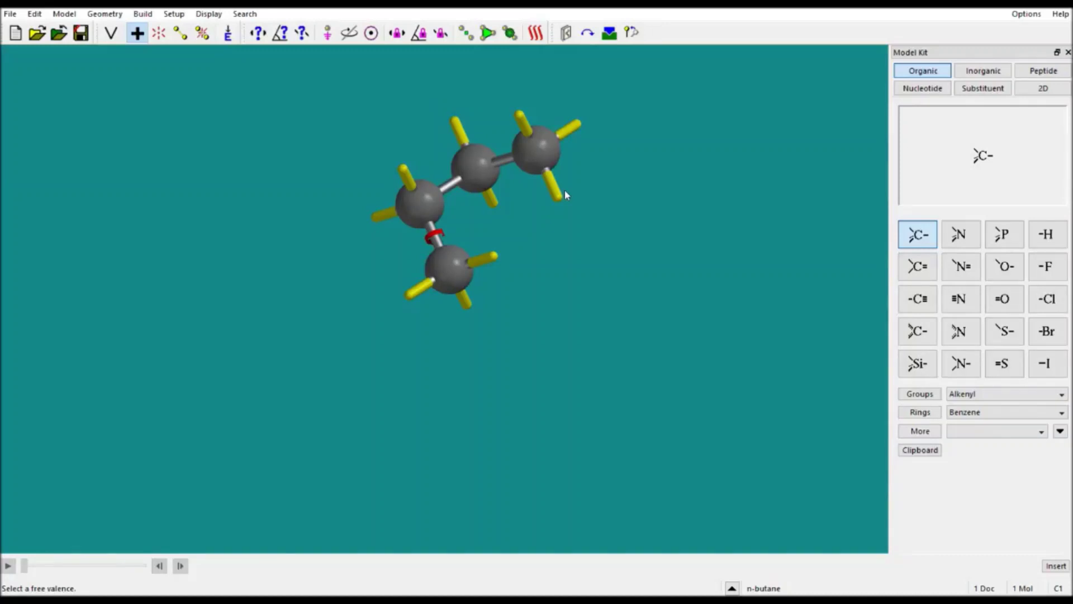
{"action": "left_click", "coordinate": [559, 195]}
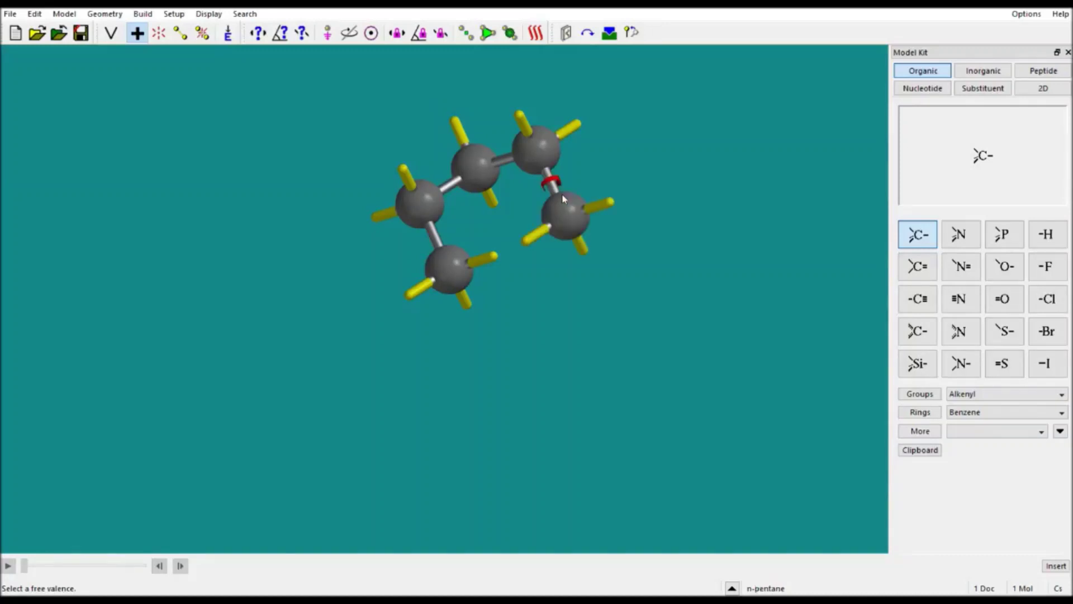
{"action": "left_click", "coordinate": [414, 294]}
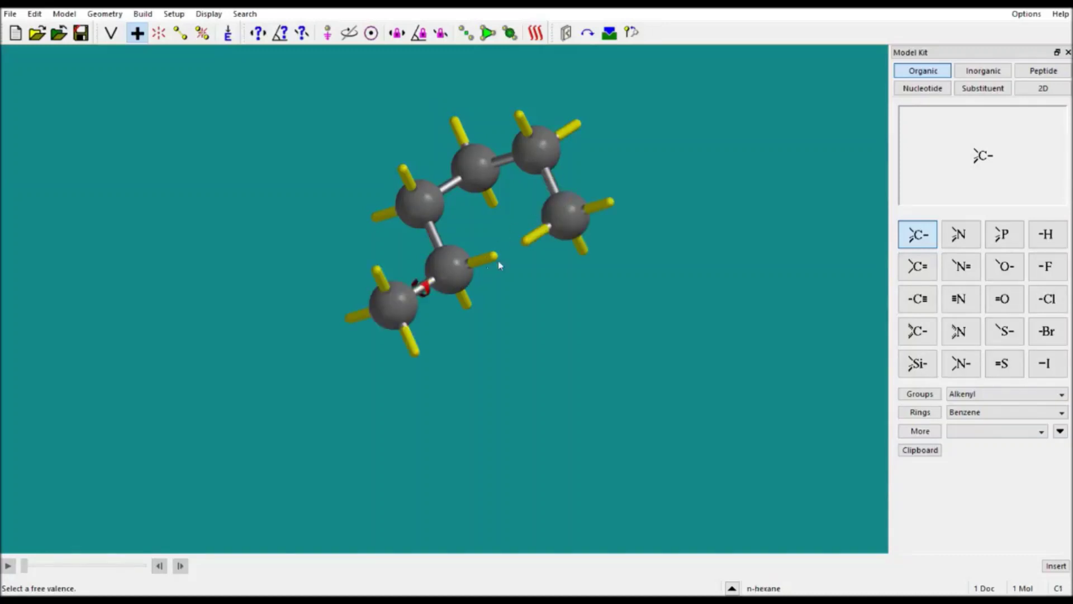
{"action": "left_click", "coordinate": [616, 200]}
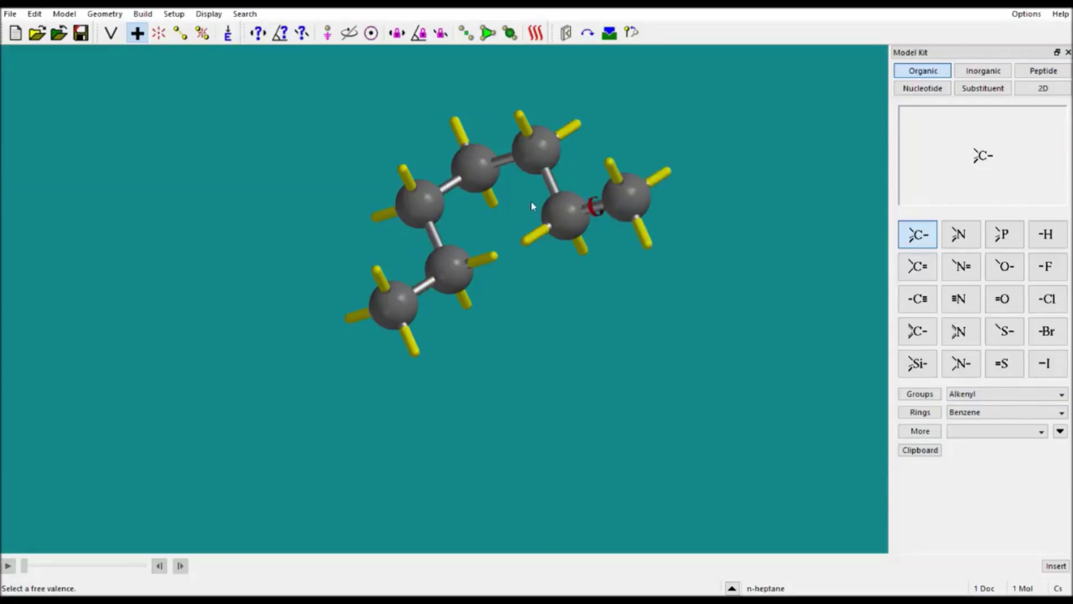
{"action": "left_click", "coordinate": [418, 351]}
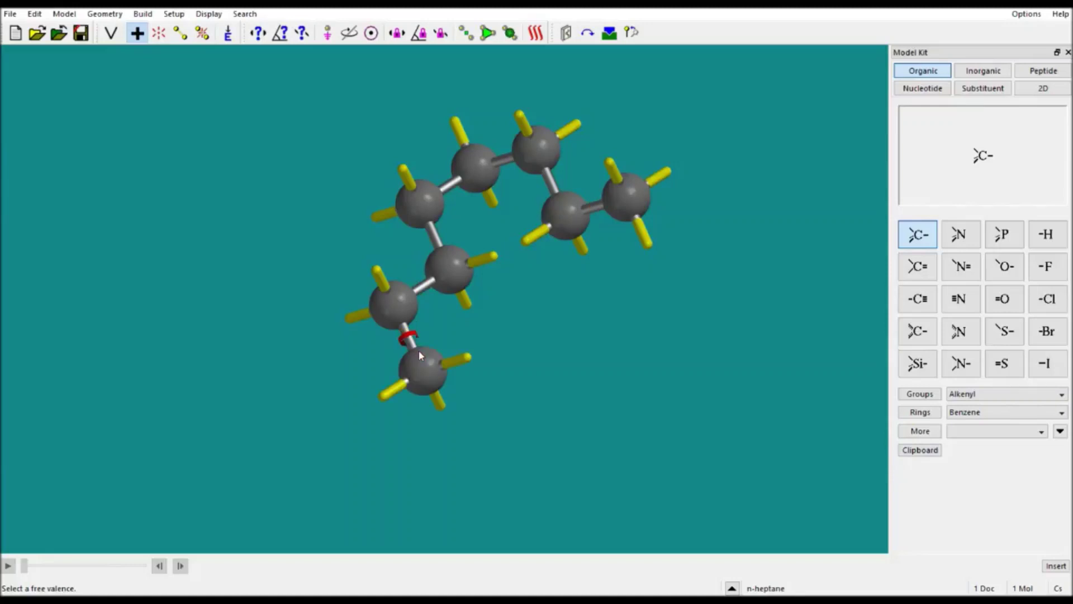
Bond the free valences of the two end carbons to close the chain into cyclooctane, and minimize its energy.
{"action": "left_click", "coordinate": [181, 35]}
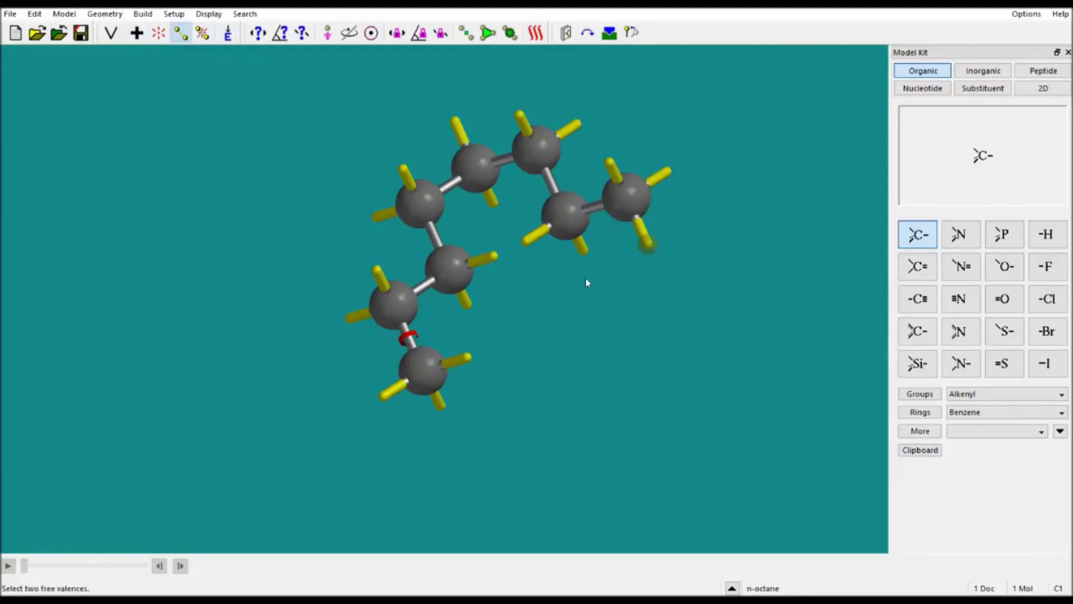
{"action": "left_click", "coordinate": [468, 359]}
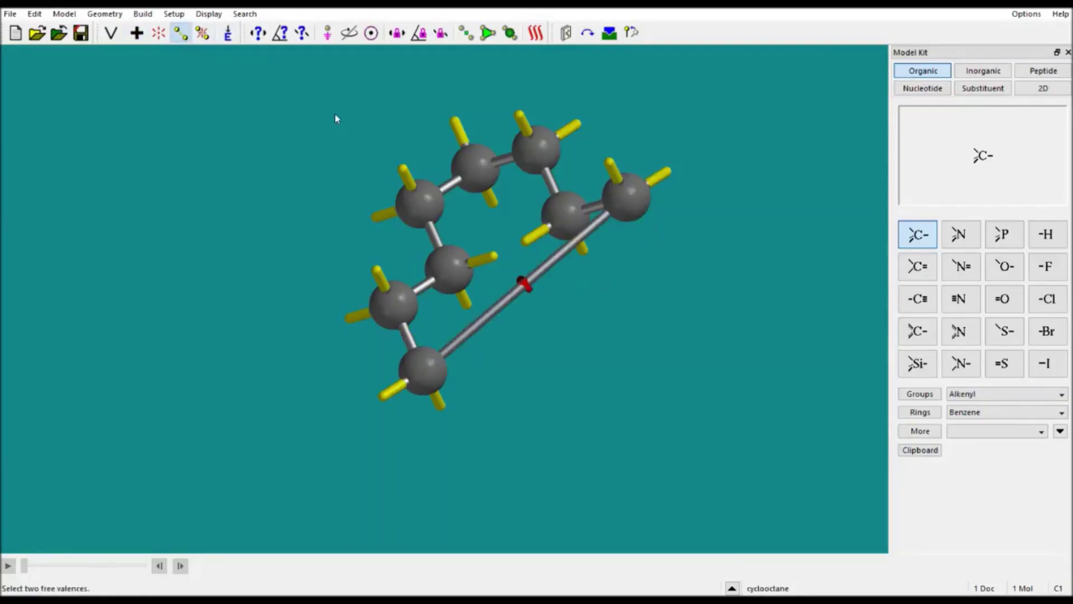
{"action": "left_click", "coordinate": [228, 33]}
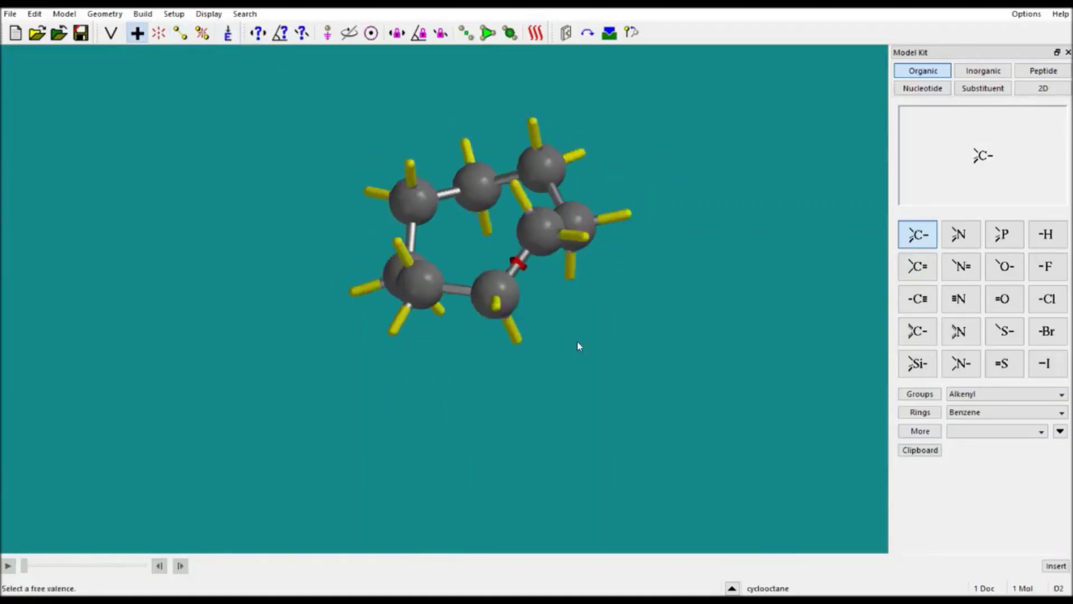
{"action": "left_click_drag", "start_coordinate": [578, 342], "coordinate": [721, 279]}
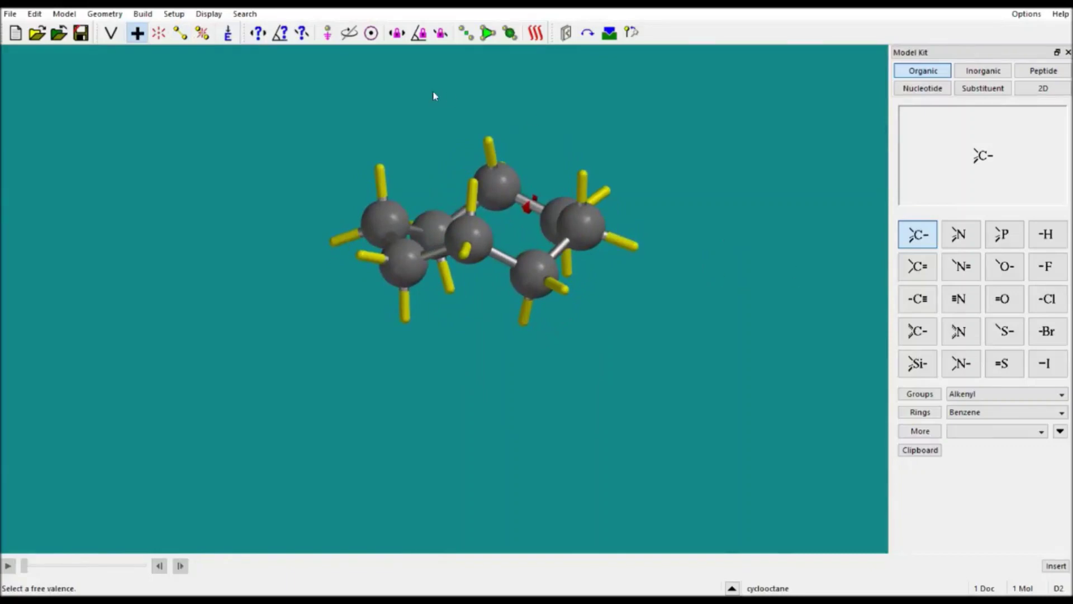
Form two double bonds in the cyclooctane ring by bonding free valences on two alternating pairs of adjacent carbons.
{"action": "left_click", "coordinate": [180, 33]}
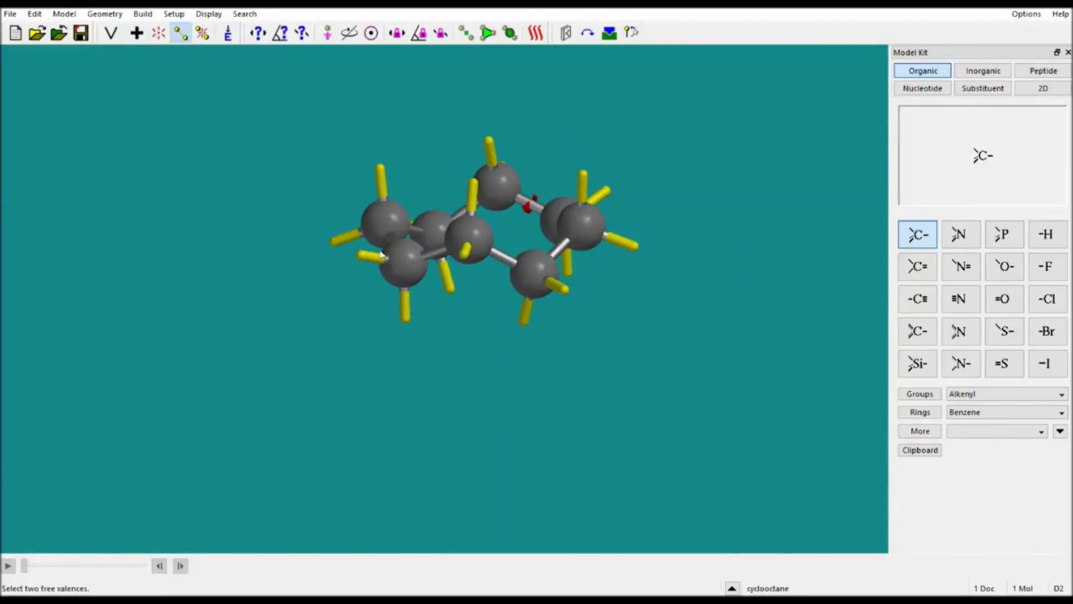
{"action": "left_click_drag", "start_coordinate": [392, 272], "coordinate": [370, 316]}
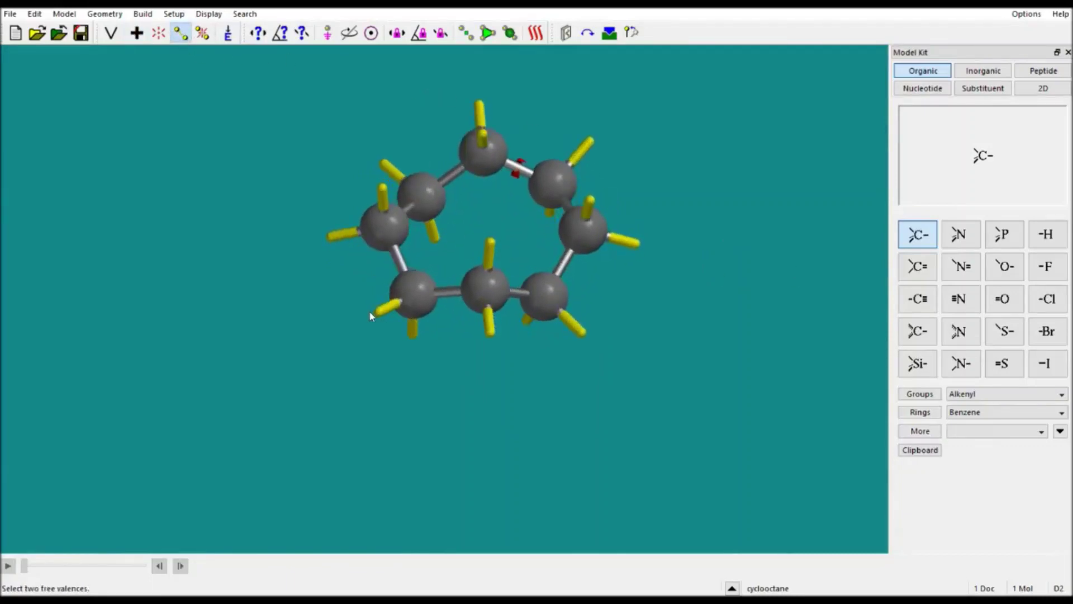
{"action": "left_click", "coordinate": [487, 330]}
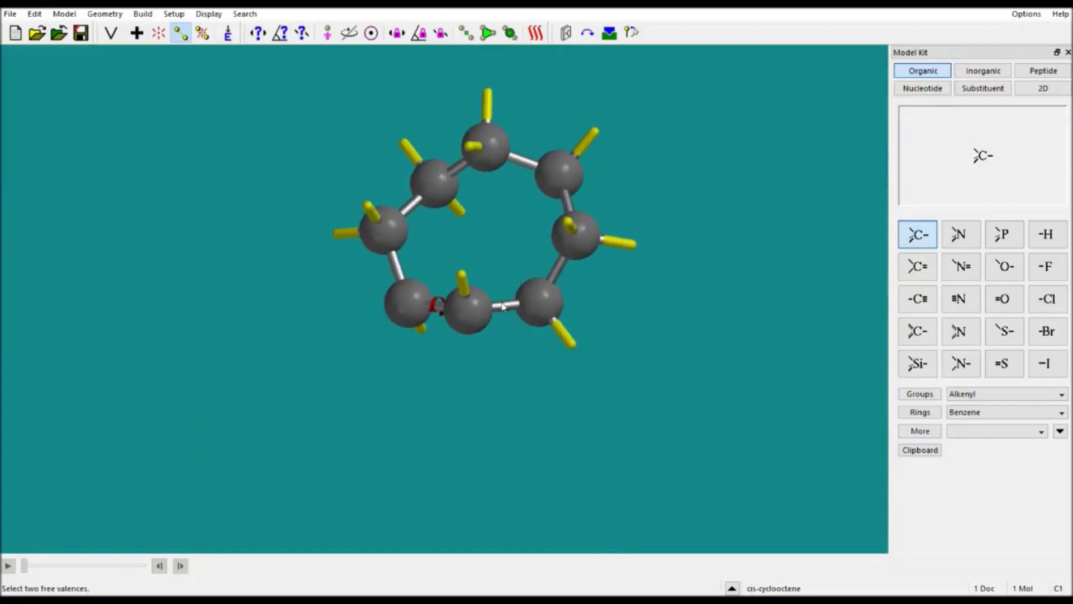
{"action": "left_click", "coordinate": [630, 246]}
{"action": "left_click", "coordinate": [571, 347]}
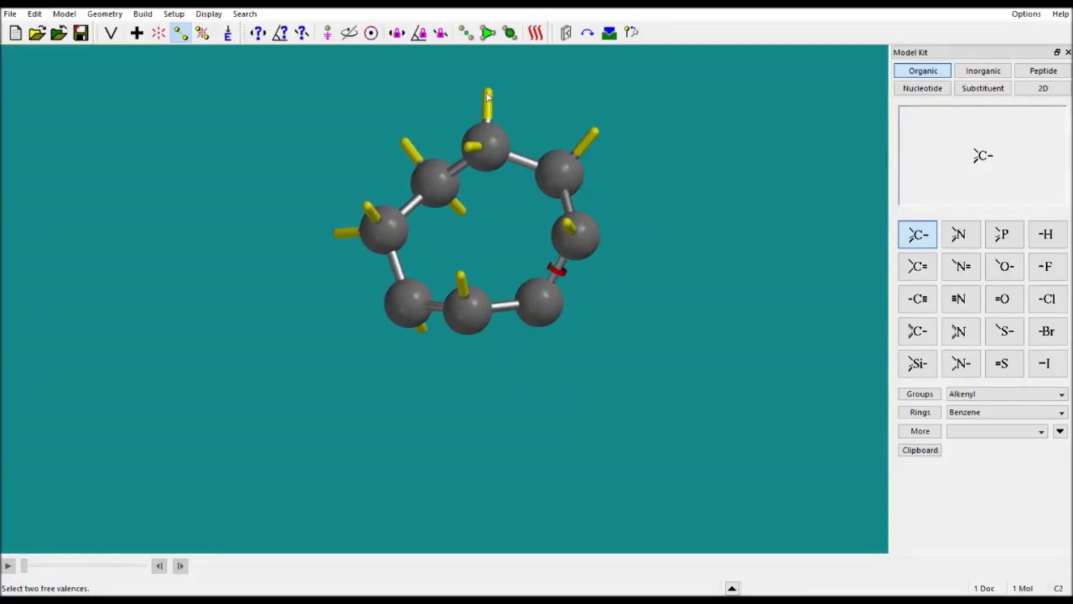
Form the remaining two alternating double bonds to complete cyclooctatetraene, and minimize its energy.
{"action": "left_click", "coordinate": [593, 132]}
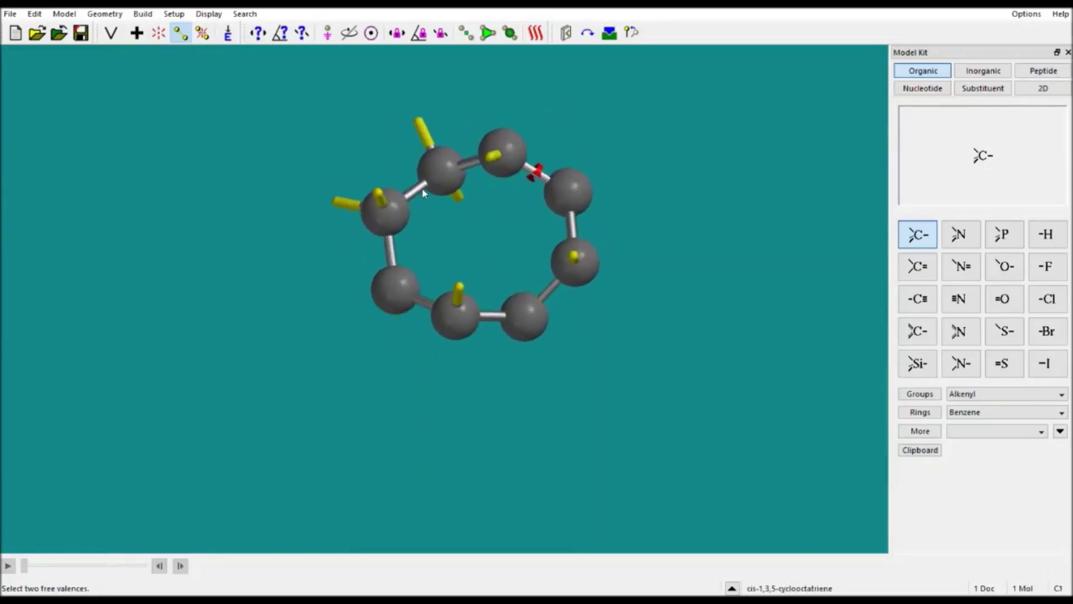
{"action": "left_click", "coordinate": [378, 194]}
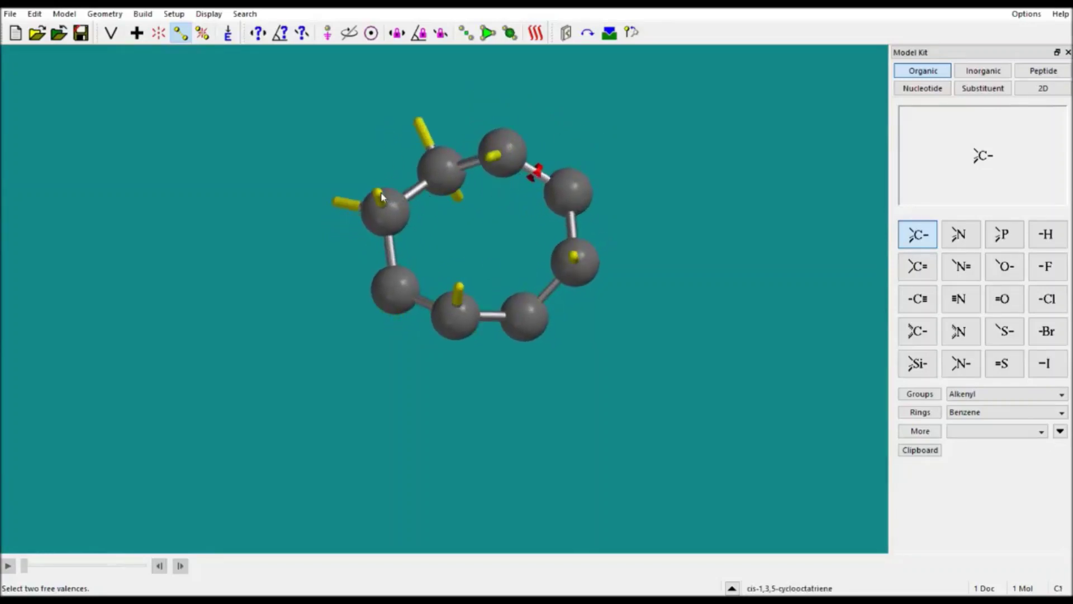
{"action": "left_click", "coordinate": [419, 127]}
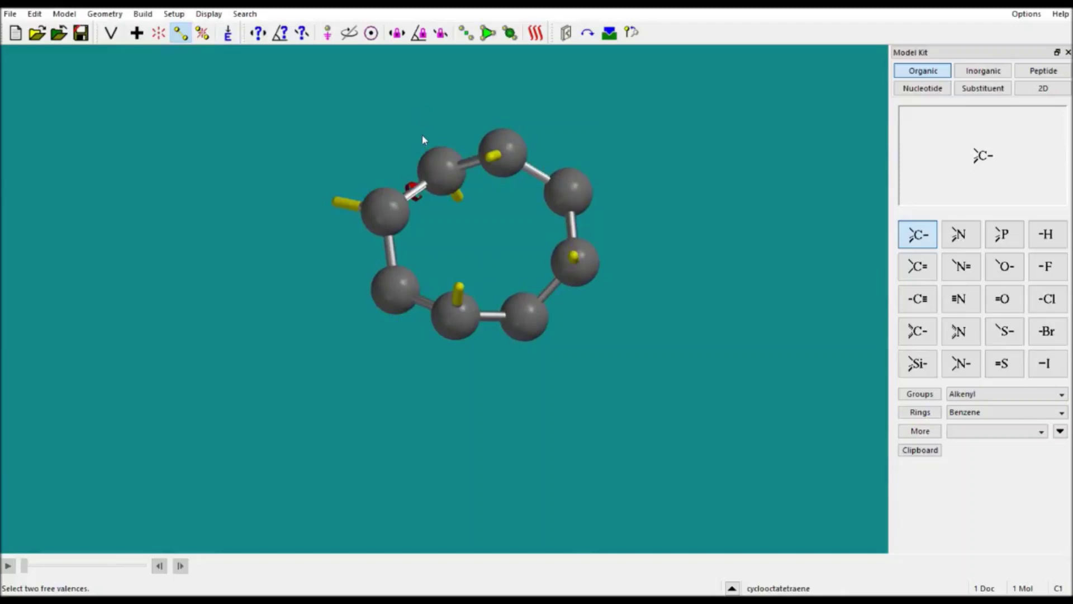
{"action": "left_click", "coordinate": [229, 34]}
{"action": "left_click_drag", "start_coordinate": [484, 279], "coordinate": [491, 190]}
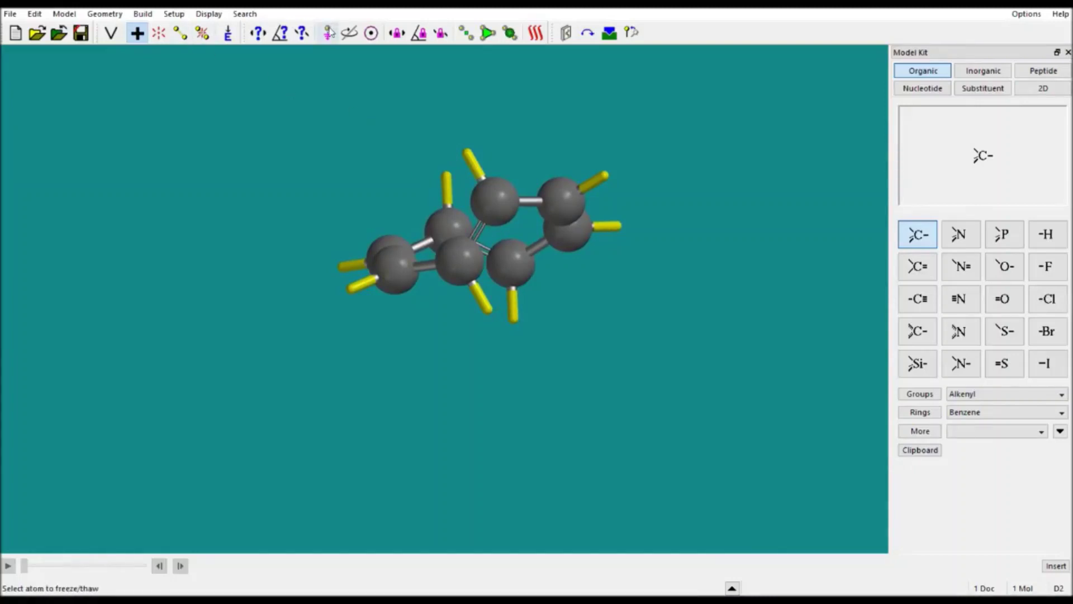
Set the H5–C2–C1–H4 dihedral angle across one ring double bond to 0°.
{"action": "left_click", "coordinate": [302, 33]}
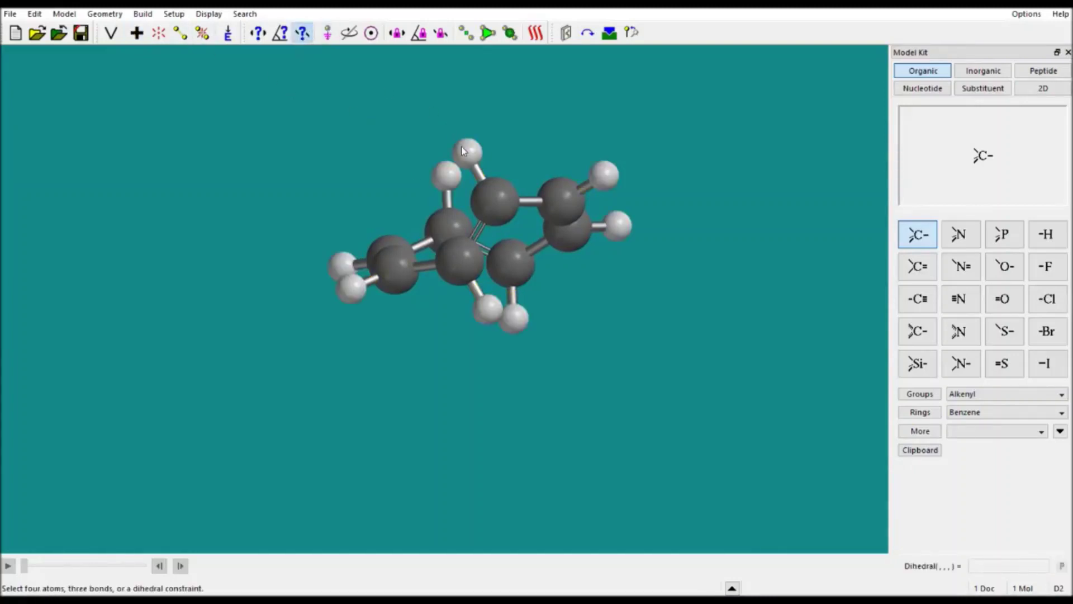
{"action": "left_click", "coordinate": [463, 149]}
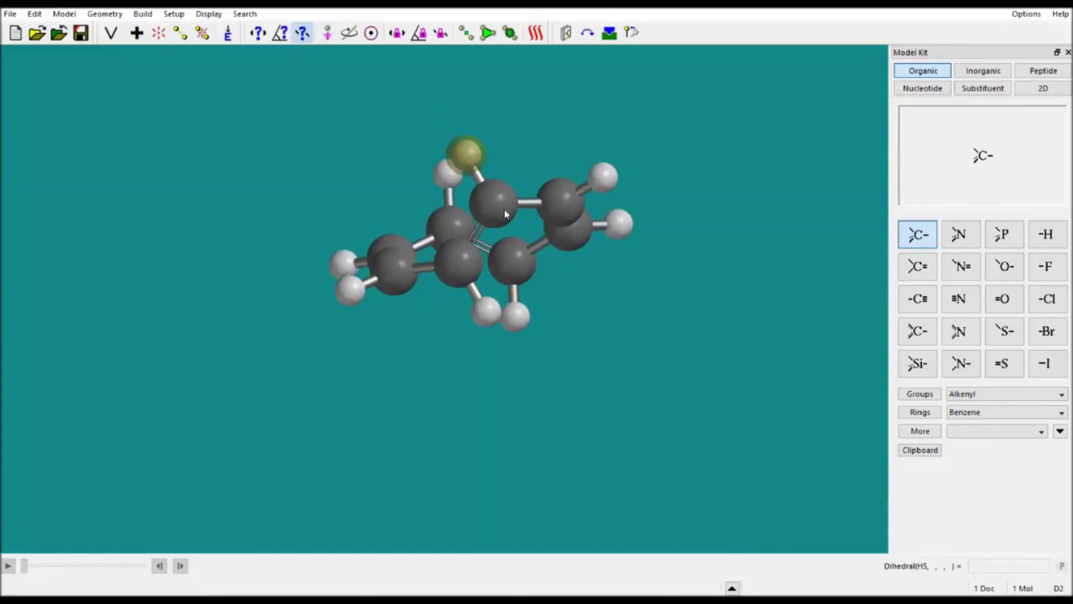
{"action": "left_click", "coordinate": [492, 204]}
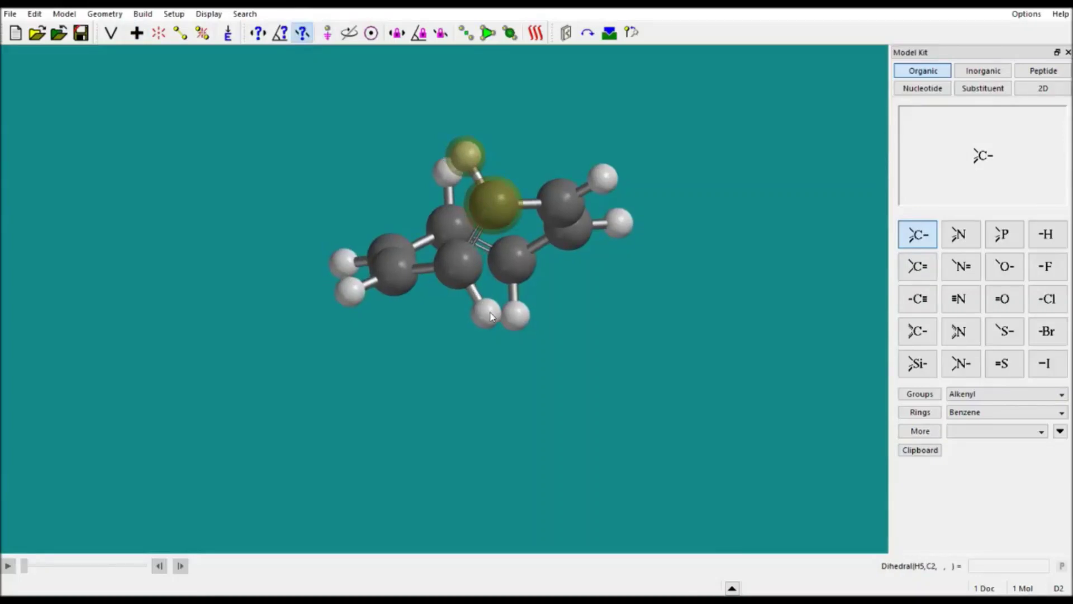
{"action": "left_click", "coordinate": [459, 268]}
{"action": "left_click", "coordinate": [481, 314]}
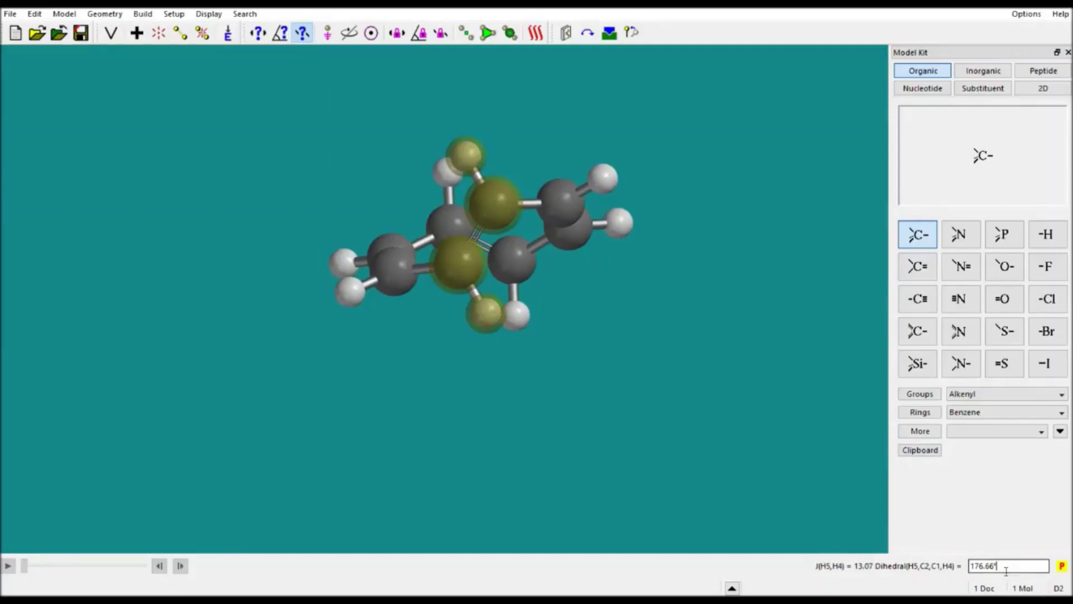
{"action": "left_click_drag", "start_coordinate": [1001, 569], "coordinate": [954, 555]}
{"action": "type", "text": "0"}
{"action": "key", "text": "Return"}
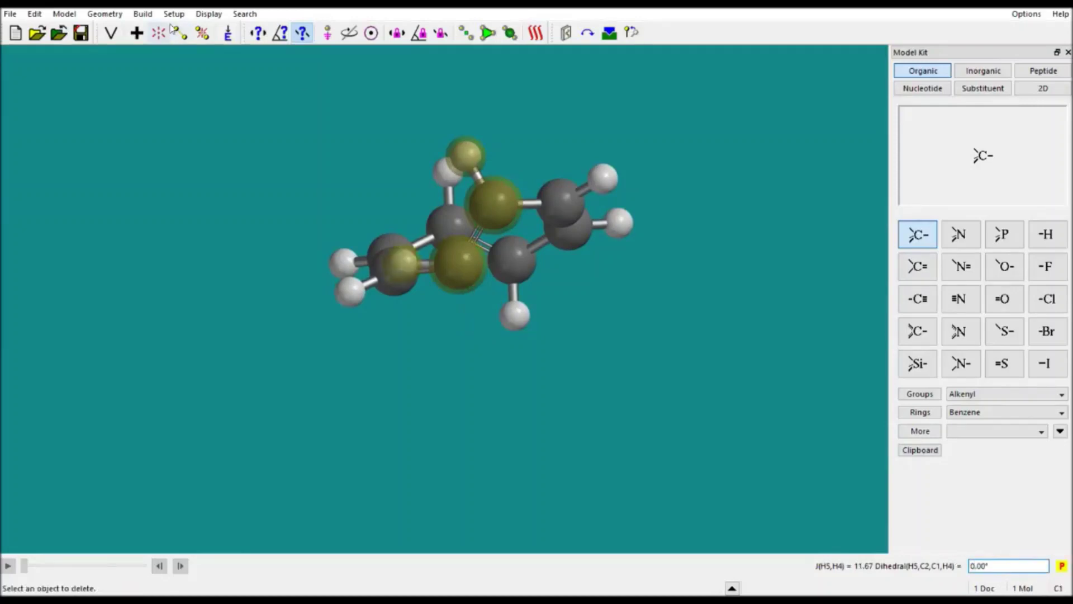
Minimize the energy of the eight-membered ring with the adjusted dihedral and inspect its shape from the side.
{"action": "left_click", "coordinate": [229, 35]}
{"action": "left_click_drag", "start_coordinate": [453, 299], "coordinate": [695, 262]}
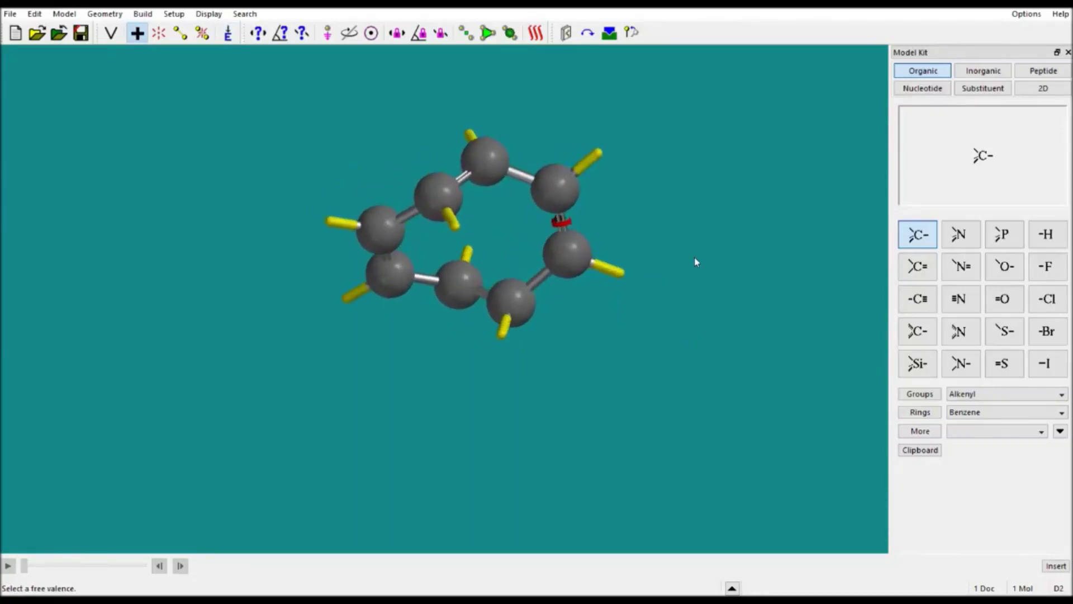
{"action": "left_click_drag", "start_coordinate": [494, 389], "coordinate": [486, 235]}
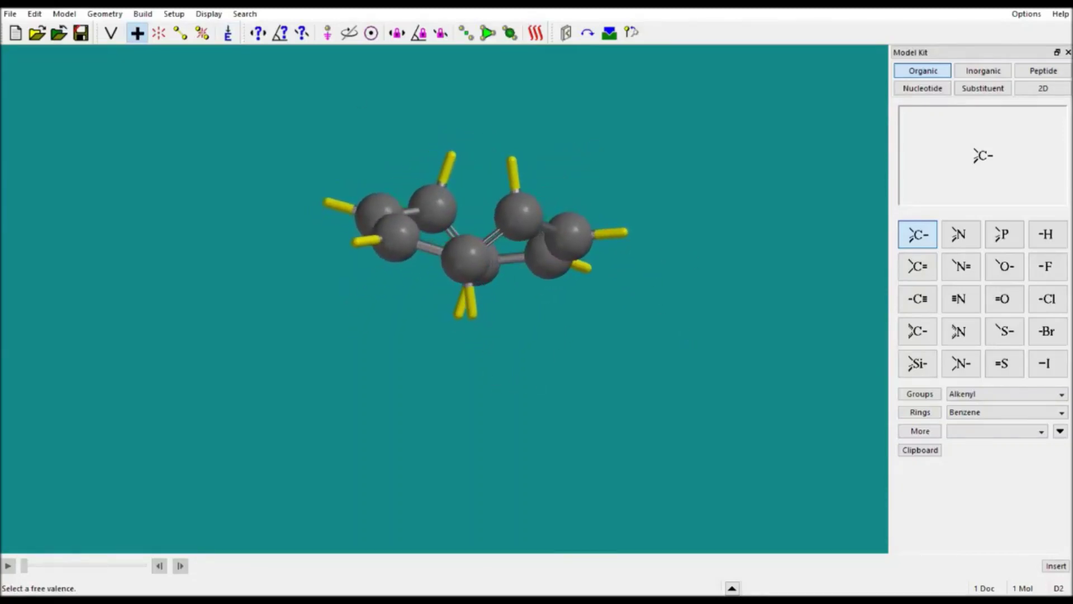
Minimize the energy of the eight-membered ring again and examine its shape from several angles.
{"action": "left_click", "coordinate": [227, 34]}
{"action": "left_click_drag", "start_coordinate": [530, 308], "coordinate": [464, 316]}
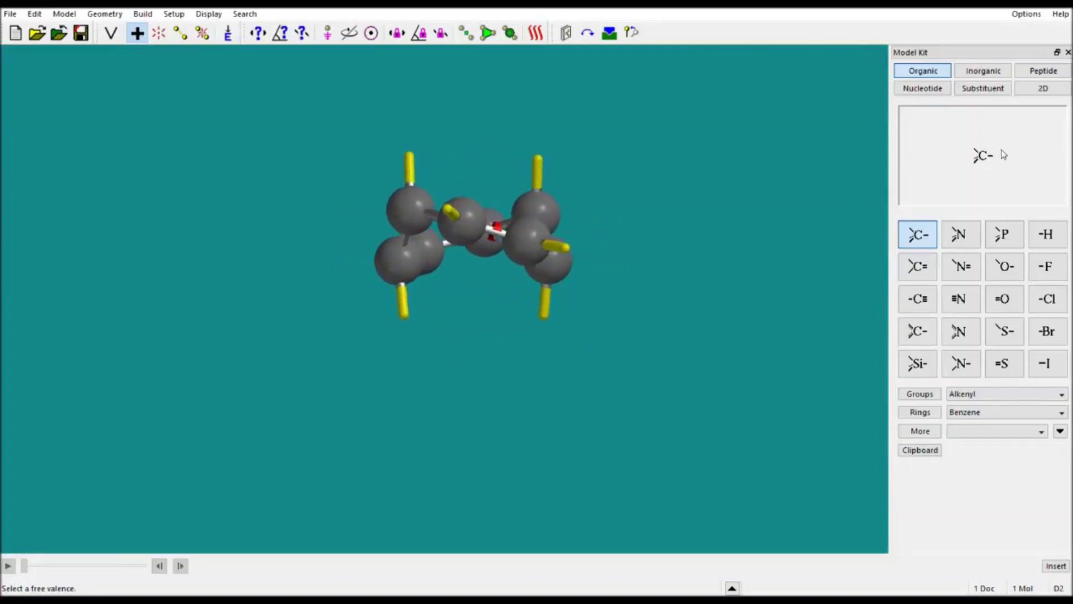
{"action": "left_click_drag", "start_coordinate": [689, 194], "coordinate": [584, 260]}
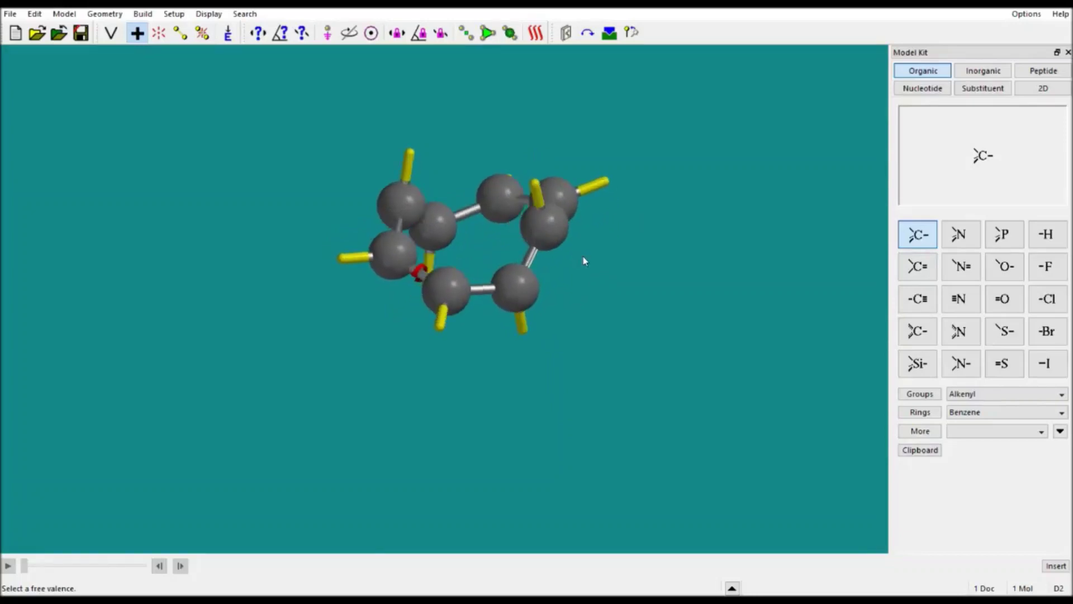
Set the H18–C8–C7–H11 dihedral angle of the ring to 60°.
{"action": "left_click", "coordinate": [302, 35]}
{"action": "left_click_drag", "start_coordinate": [357, 95], "coordinate": [517, 176]}
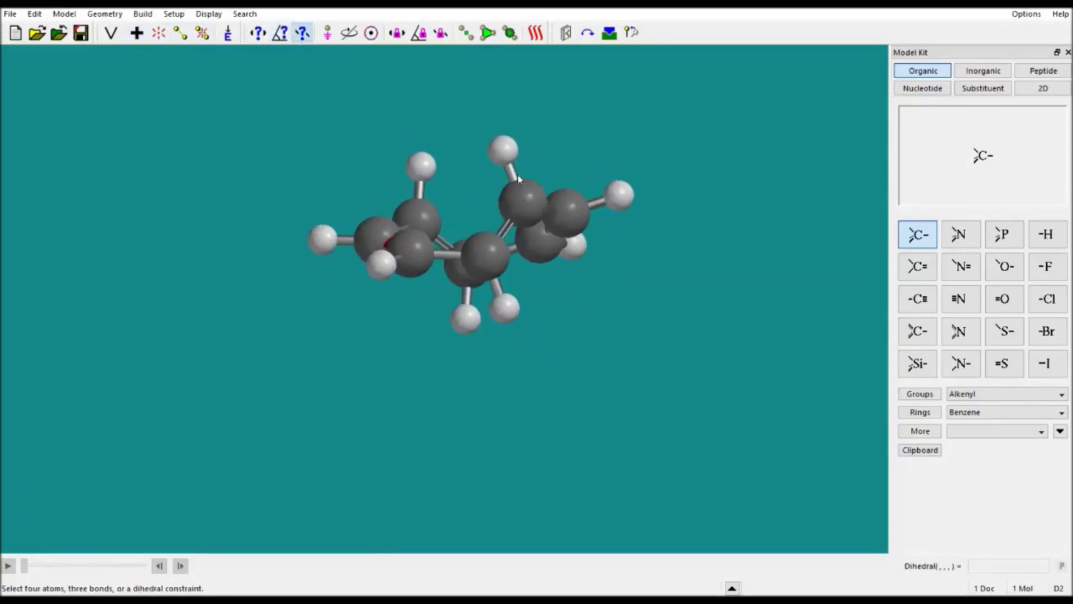
{"action": "left_click", "coordinate": [513, 157]}
{"action": "left_click", "coordinate": [521, 201]}
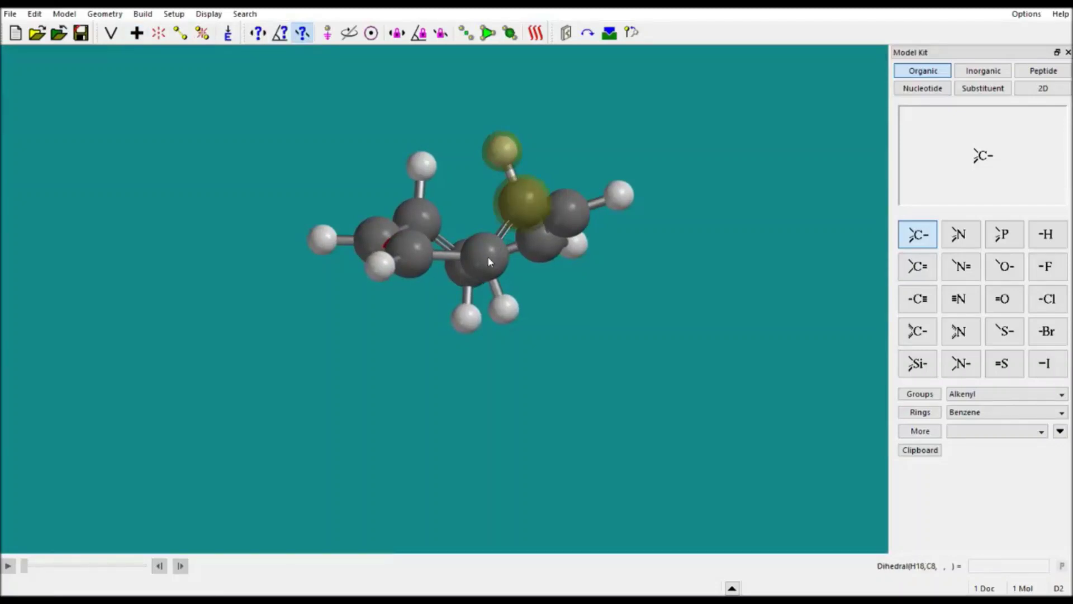
{"action": "left_click", "coordinate": [488, 257]}
{"action": "left_click", "coordinate": [504, 308]}
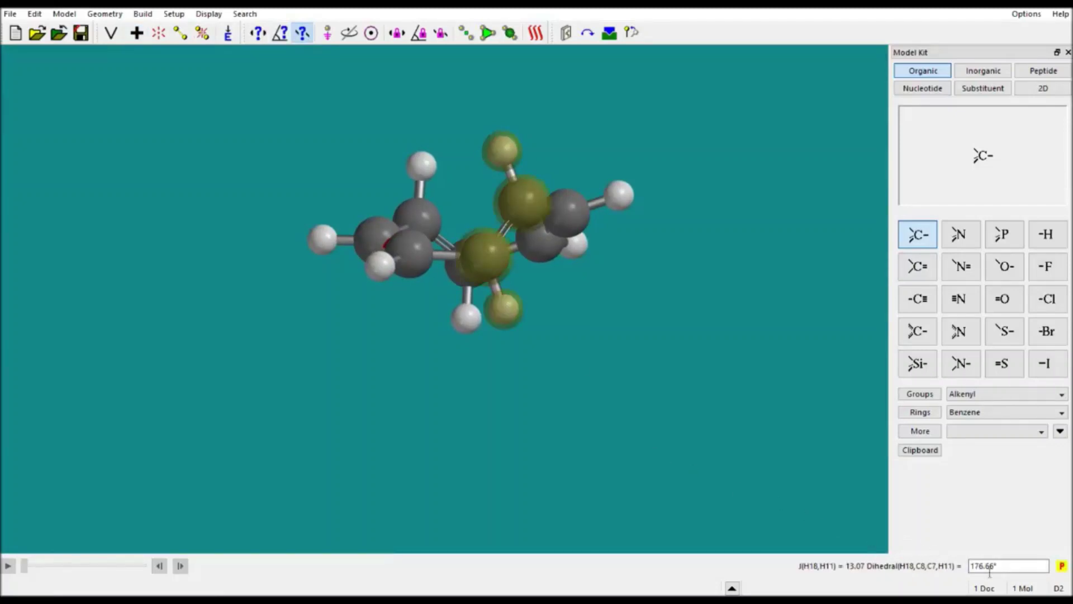
{"action": "left_click_drag", "start_coordinate": [1023, 572], "coordinate": [973, 567]}
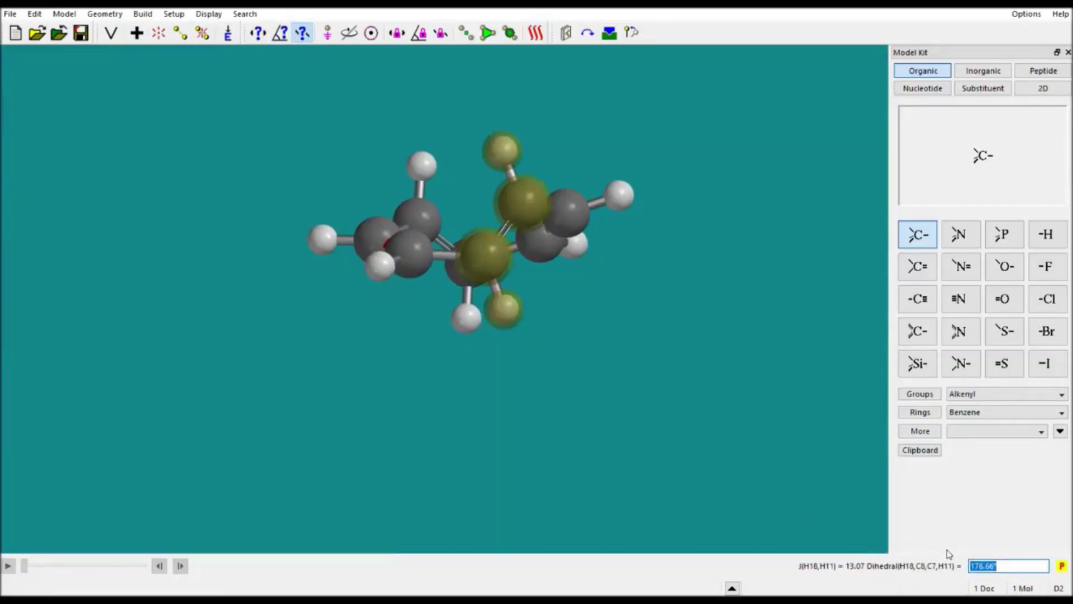
{"action": "type", "text": "60"}
{"action": "key", "text": "Return"}
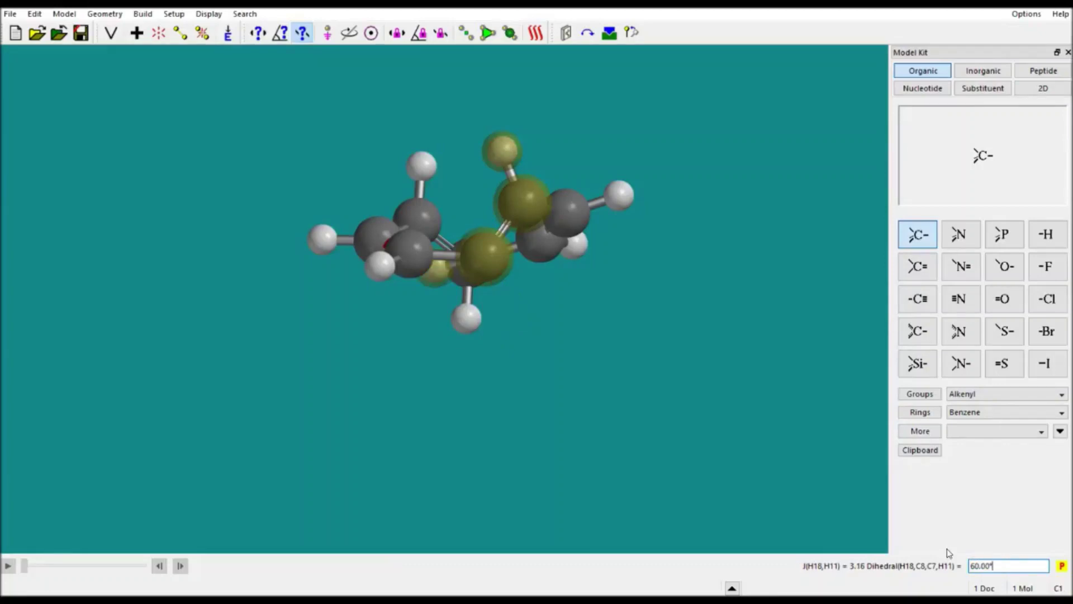
Set the dihedral defined by H4, C1, H5 and C2 to 10°, and minimize the ring's energy.
{"action": "left_click_drag", "start_coordinate": [530, 359], "coordinate": [514, 203]}
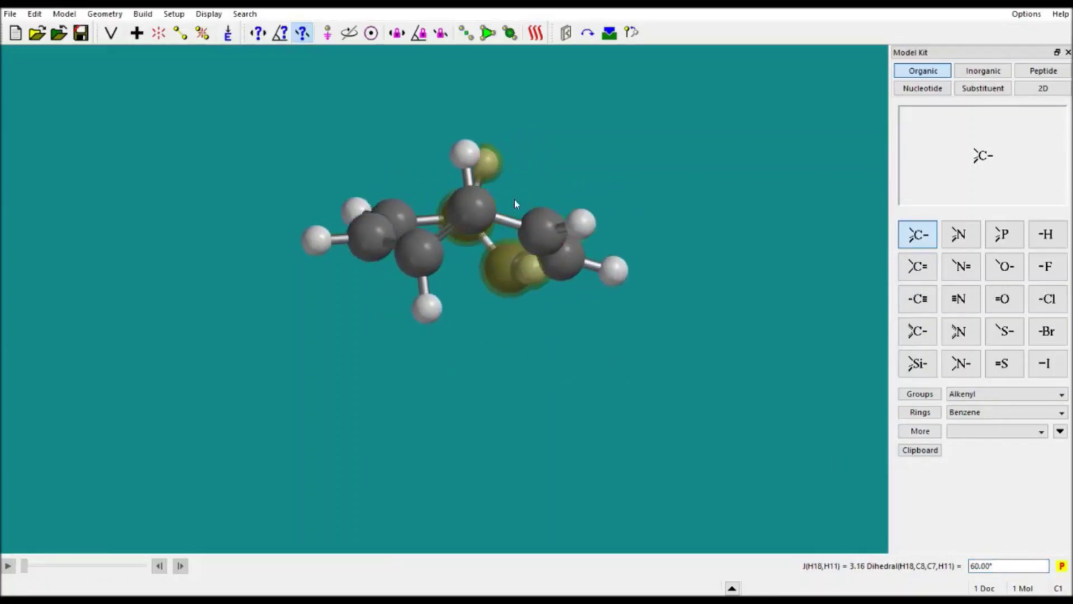
{"action": "left_click", "coordinate": [462, 153]}
{"action": "left_click", "coordinate": [472, 204]}
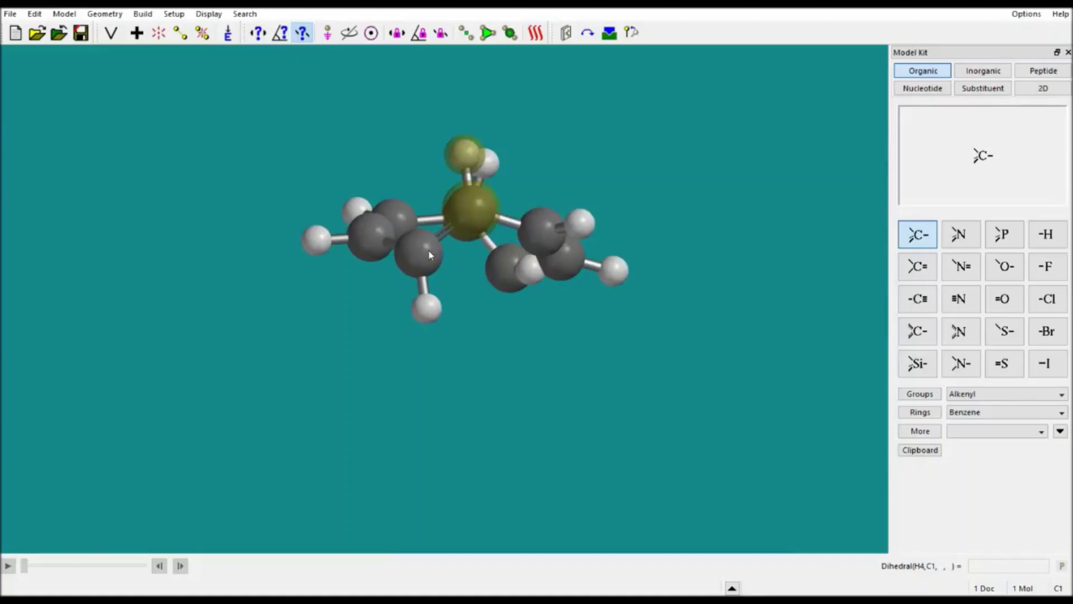
{"action": "left_click", "coordinate": [428, 307]}
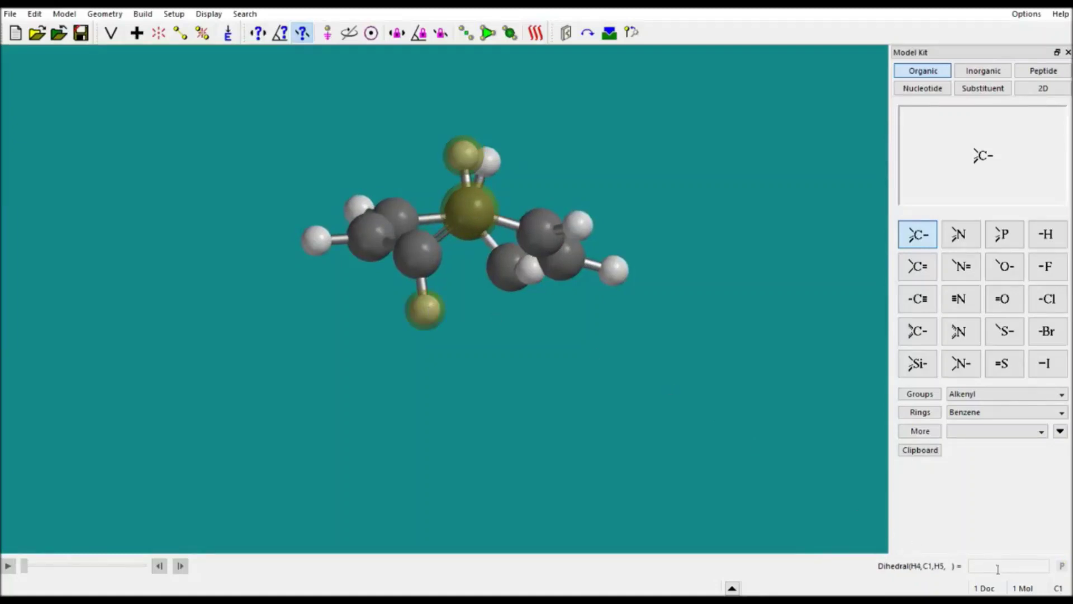
{"action": "left_click", "coordinate": [419, 251]}
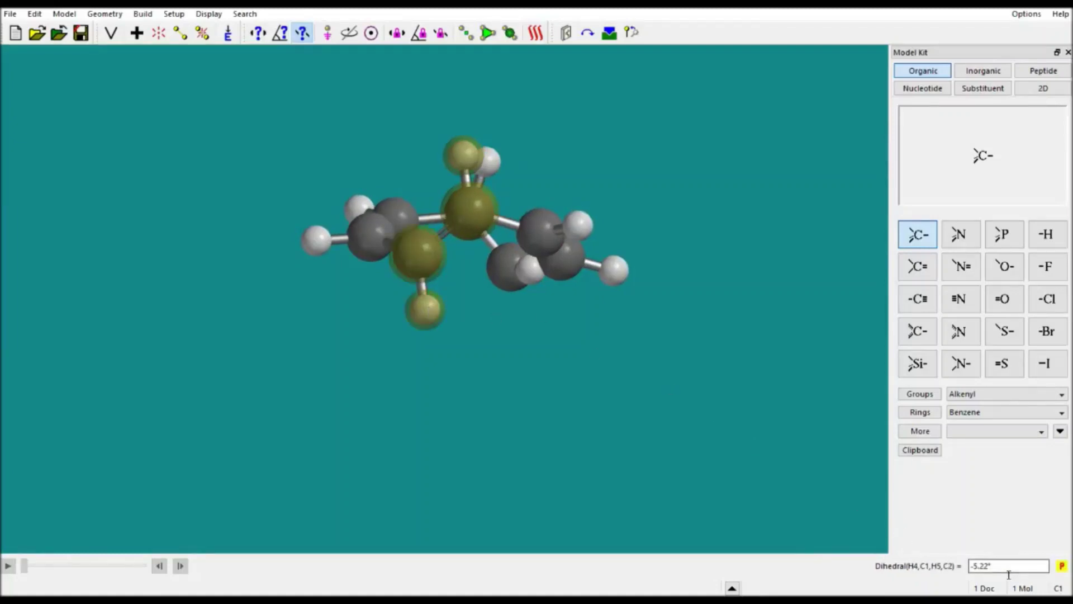
{"action": "left_click_drag", "start_coordinate": [1023, 566], "coordinate": [967, 556]}
{"action": "type", "text": "10"}
{"action": "key", "text": "Return"}
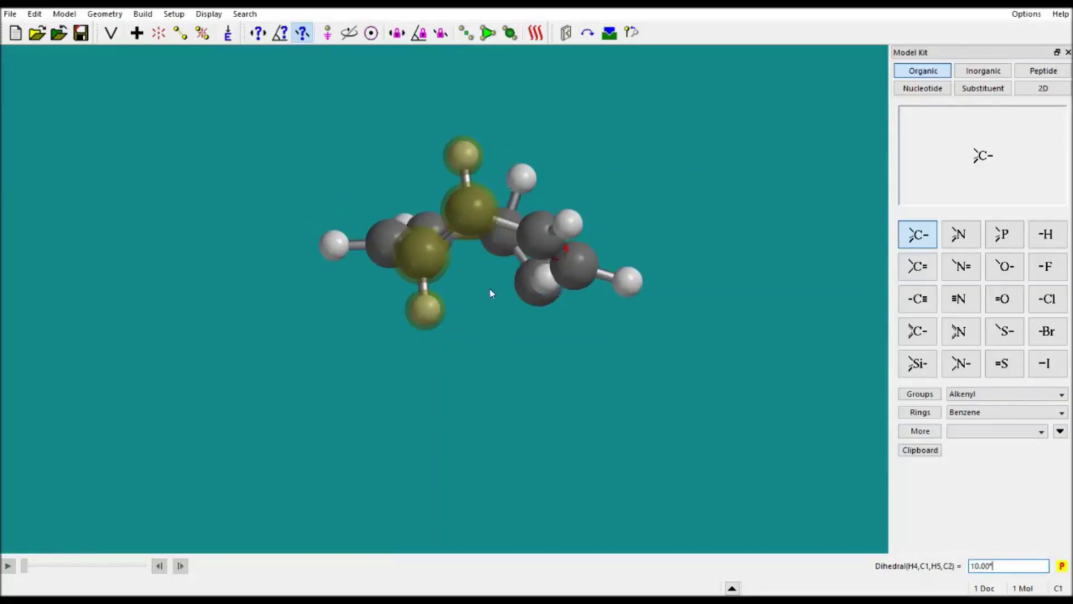
{"action": "left_click", "coordinate": [228, 33]}
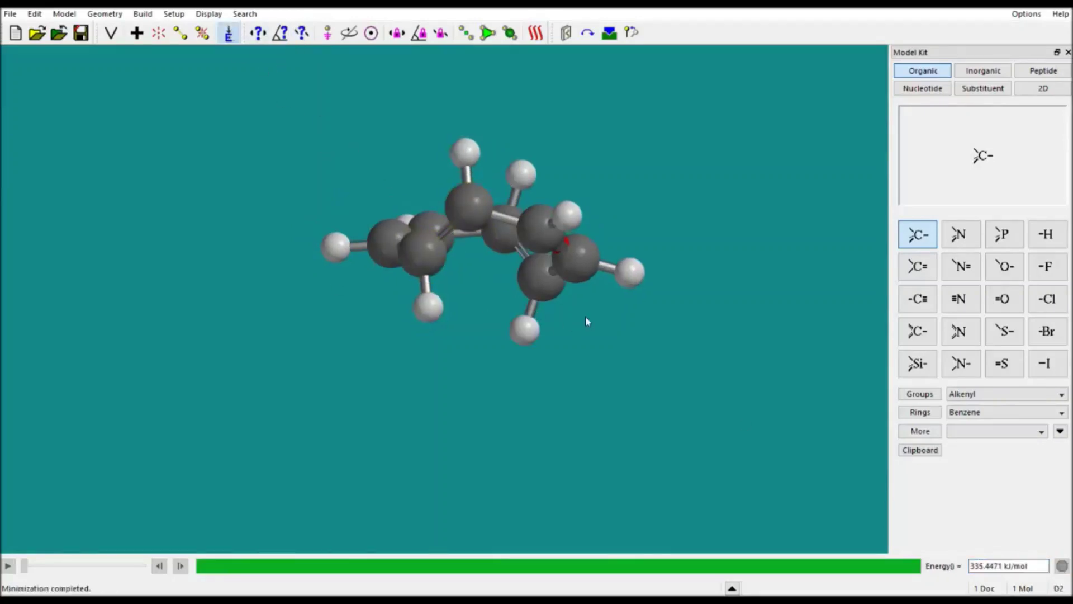
{"action": "left_click_drag", "start_coordinate": [585, 322], "coordinate": [407, 301]}
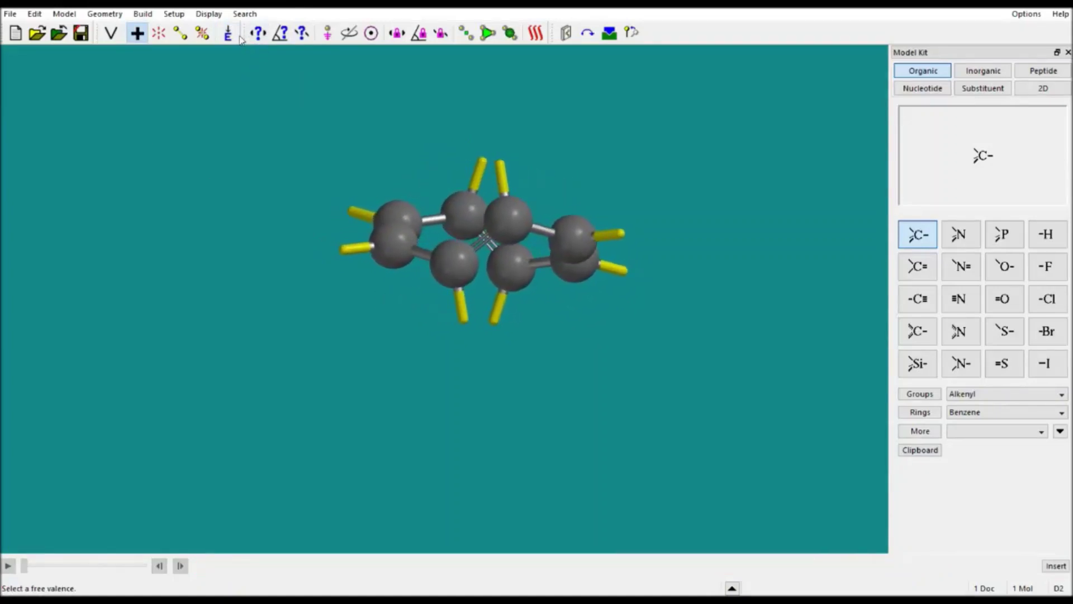
{"action": "left_click", "coordinate": [302, 33]}
{"action": "left_click", "coordinate": [497, 160]}
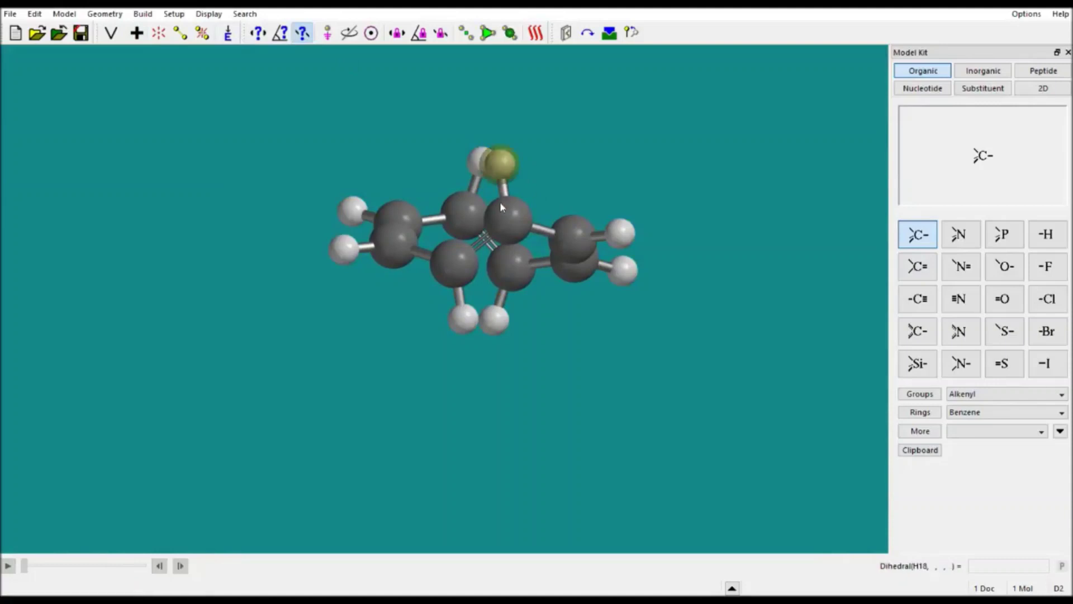
{"action": "left_click", "coordinate": [499, 205]}
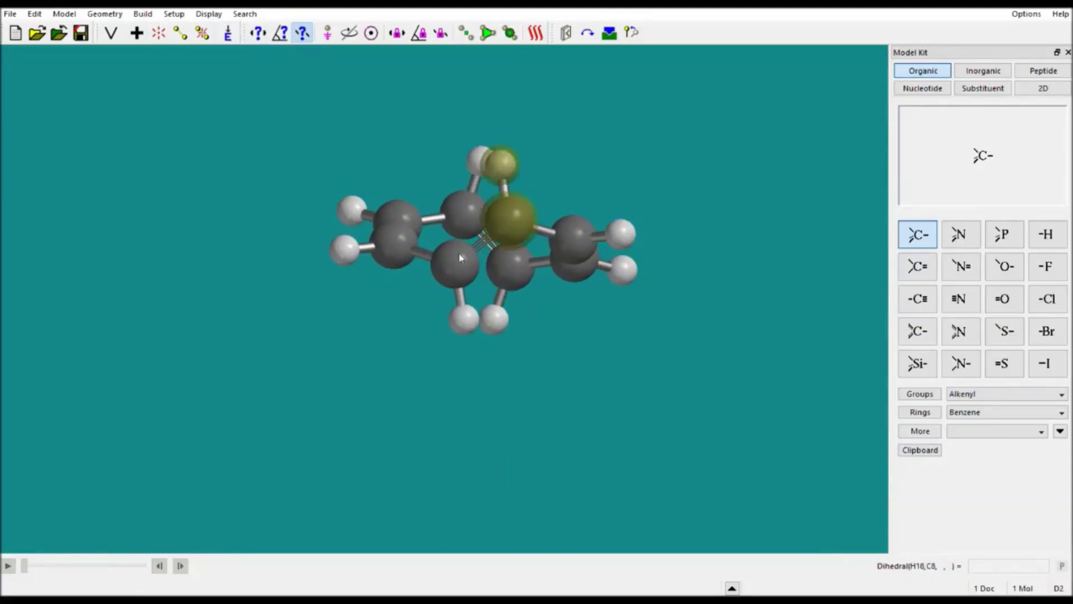
{"action": "left_click", "coordinate": [467, 322]}
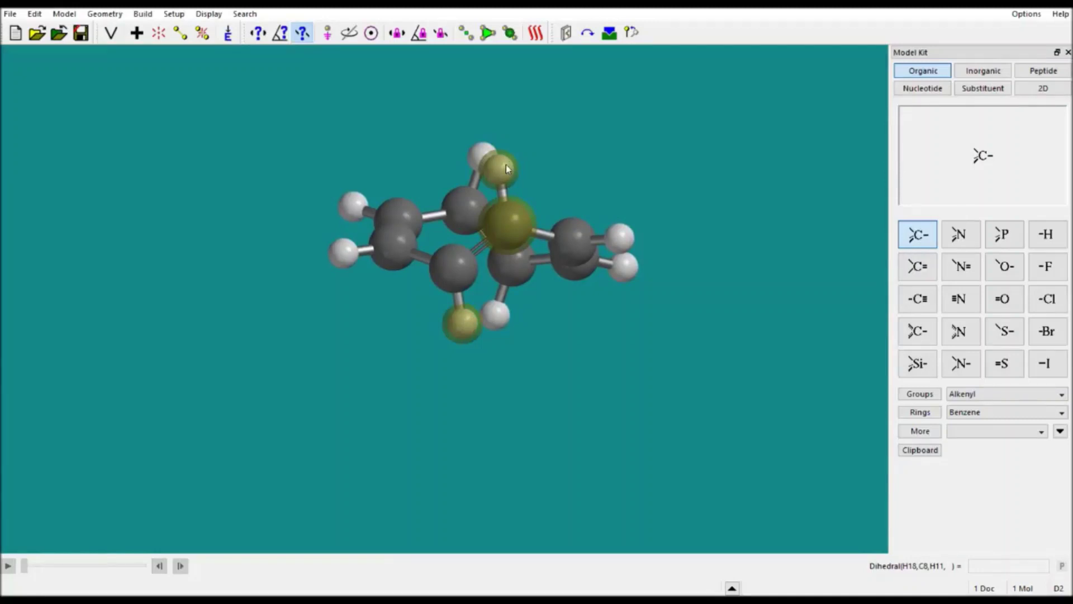
{"action": "left_click", "coordinate": [455, 277]}
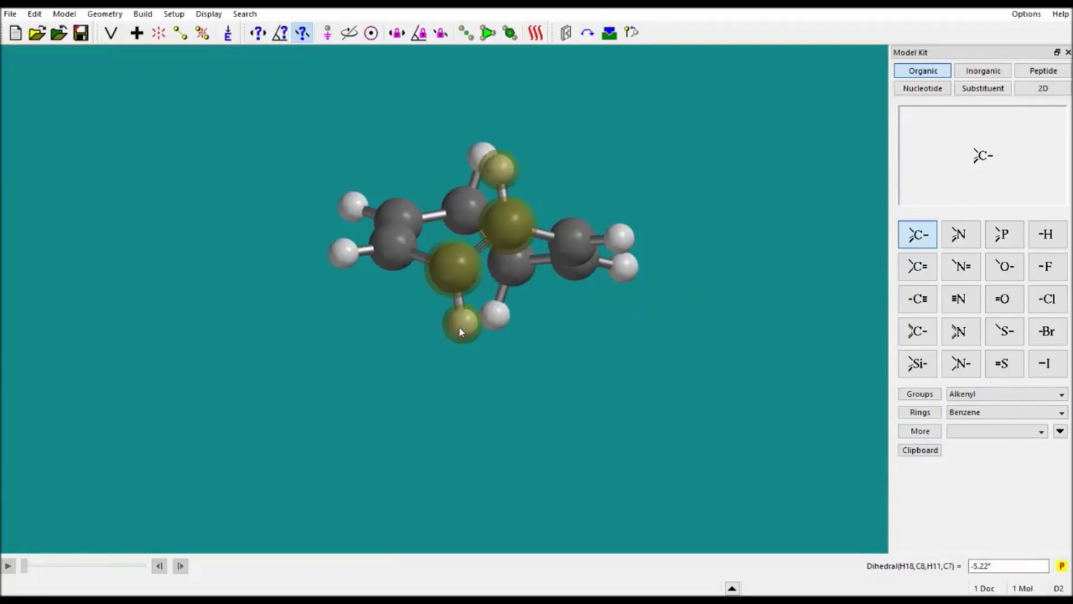
Set the H11–C7–C8–H18 dihedral angle across the ring bond to 0°.
{"action": "left_click", "coordinate": [462, 332]}
{"action": "left_click", "coordinate": [458, 263]}
{"action": "left_click", "coordinate": [509, 224]}
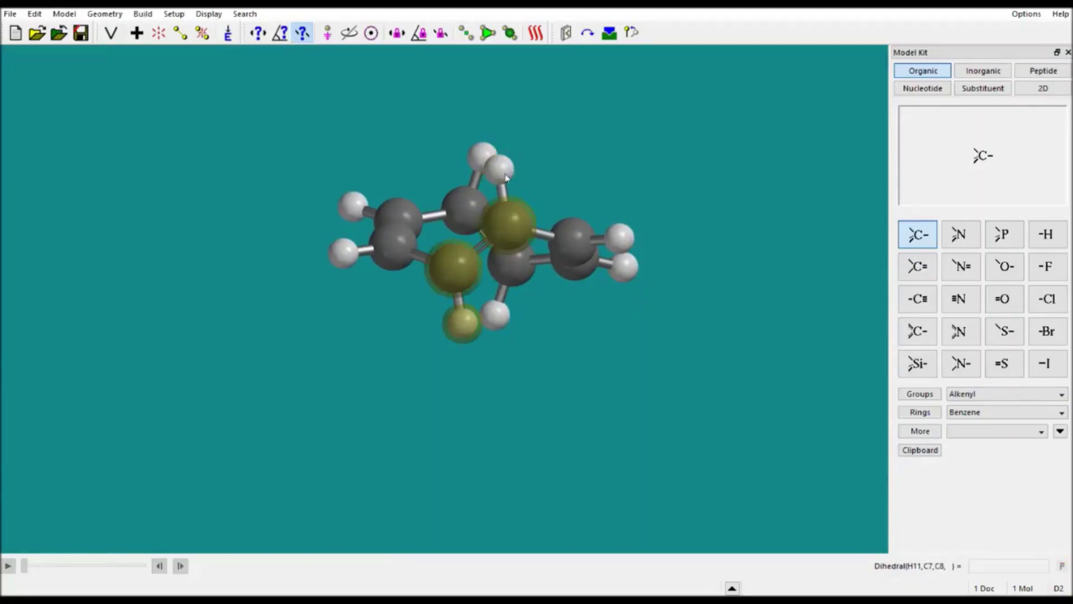
{"action": "left_click", "coordinate": [501, 168]}
{"action": "left_click_drag", "start_coordinate": [1006, 566], "coordinate": [960, 568]}
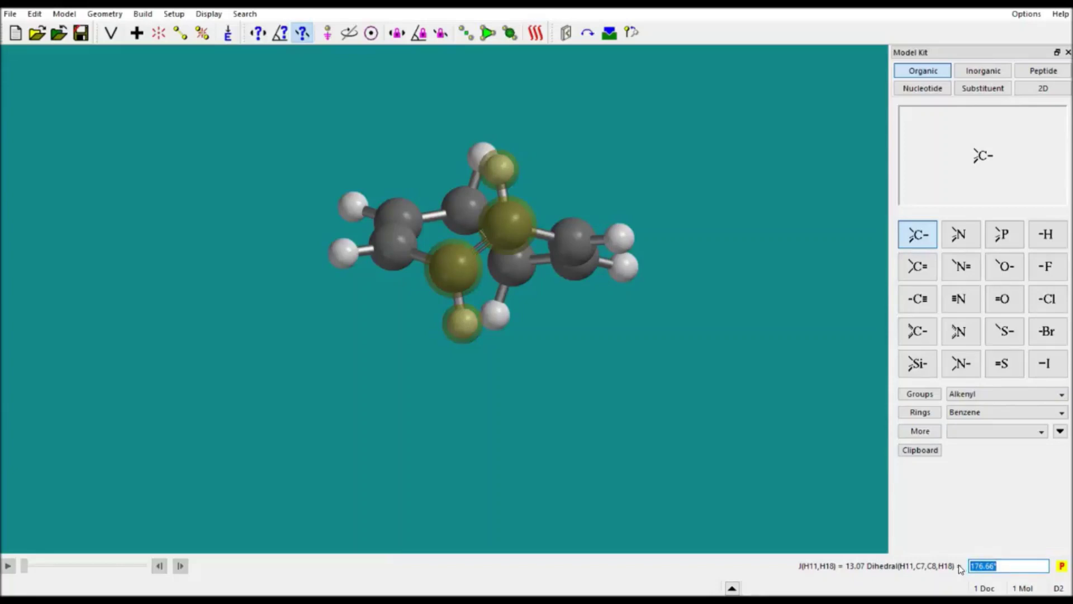
{"action": "type", "text": "0"}
{"action": "key", "text": "Return"}
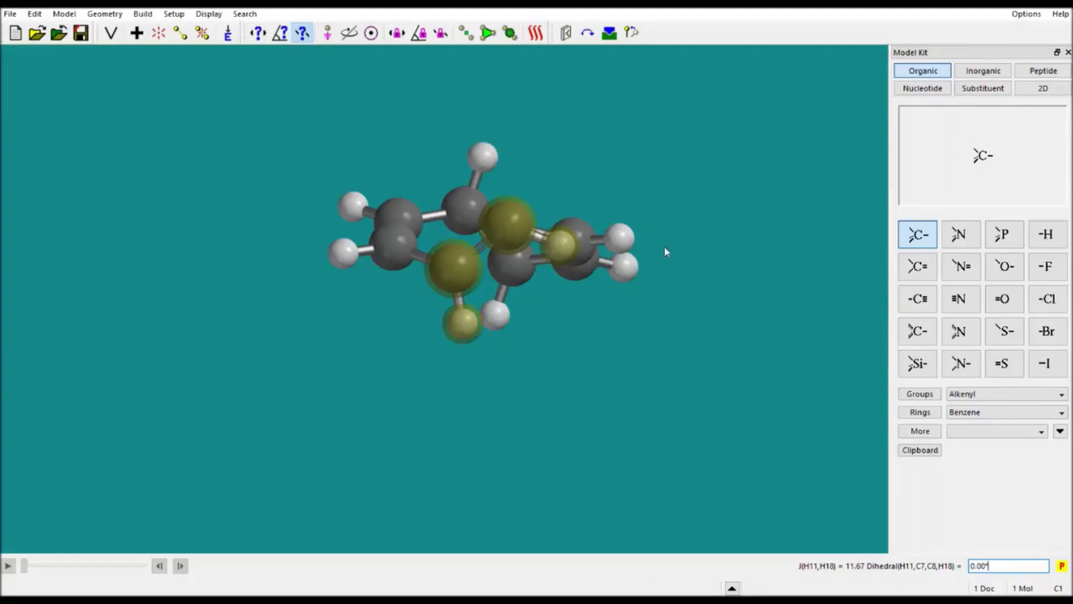
Set the H5–C2–C1–H4 dihedral angle on the opposite part of the ring to 0°.
{"action": "left_click_drag", "start_coordinate": [665, 252], "coordinate": [634, 368]}
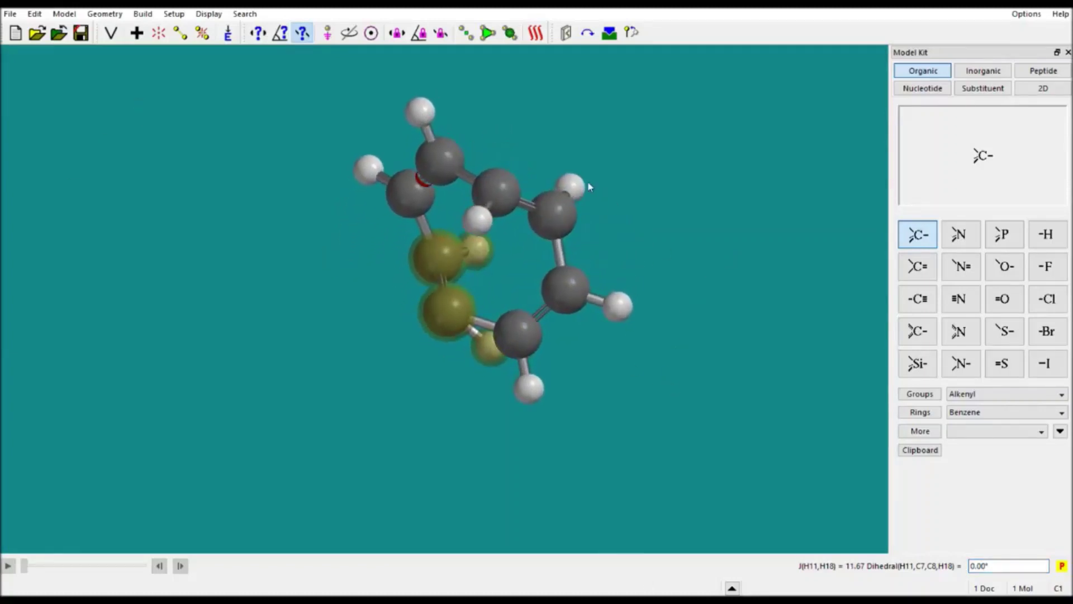
{"action": "left_click", "coordinate": [571, 183]}
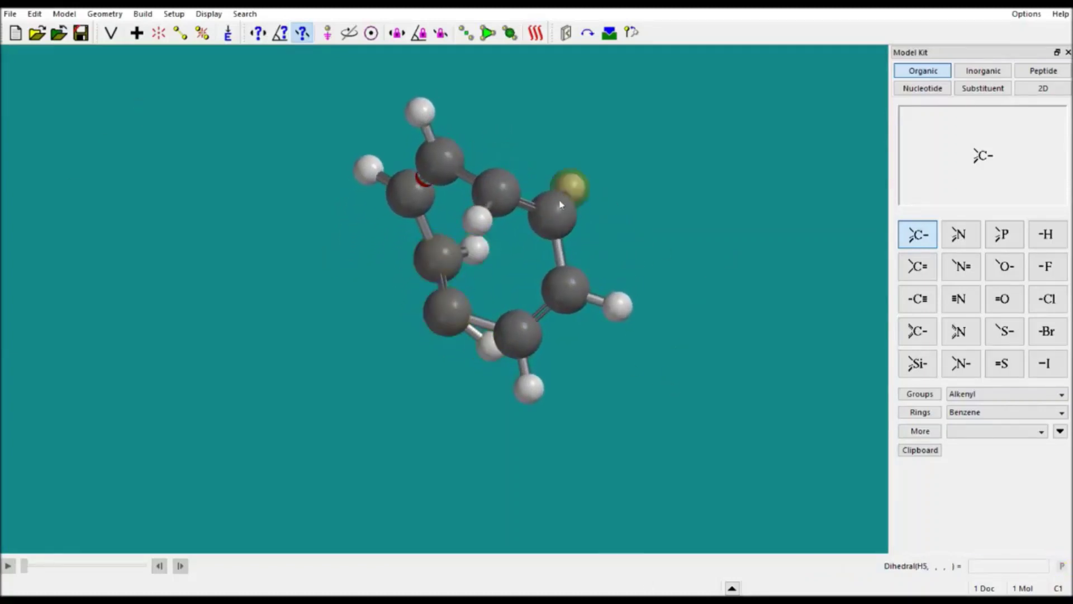
{"action": "left_click", "coordinate": [554, 208]}
{"action": "left_click", "coordinate": [490, 206]}
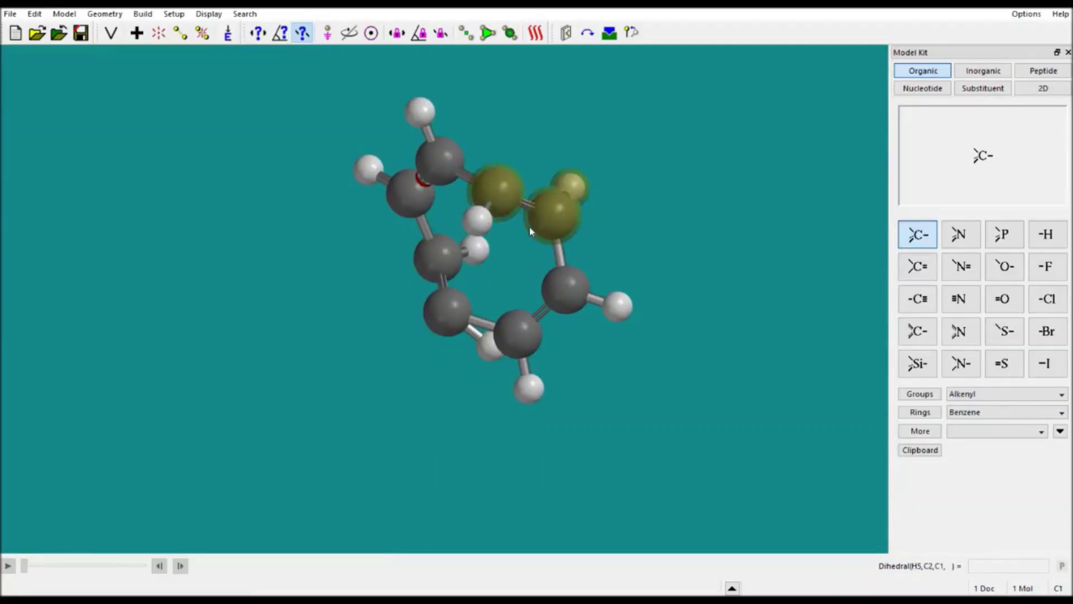
{"action": "left_click", "coordinate": [478, 221]}
{"action": "left_click", "coordinate": [1013, 568]}
{"action": "left_click_drag", "start_coordinate": [1013, 567], "coordinate": [959, 565]}
{"action": "type", "text": "0"}
{"action": "key", "text": "Return"}
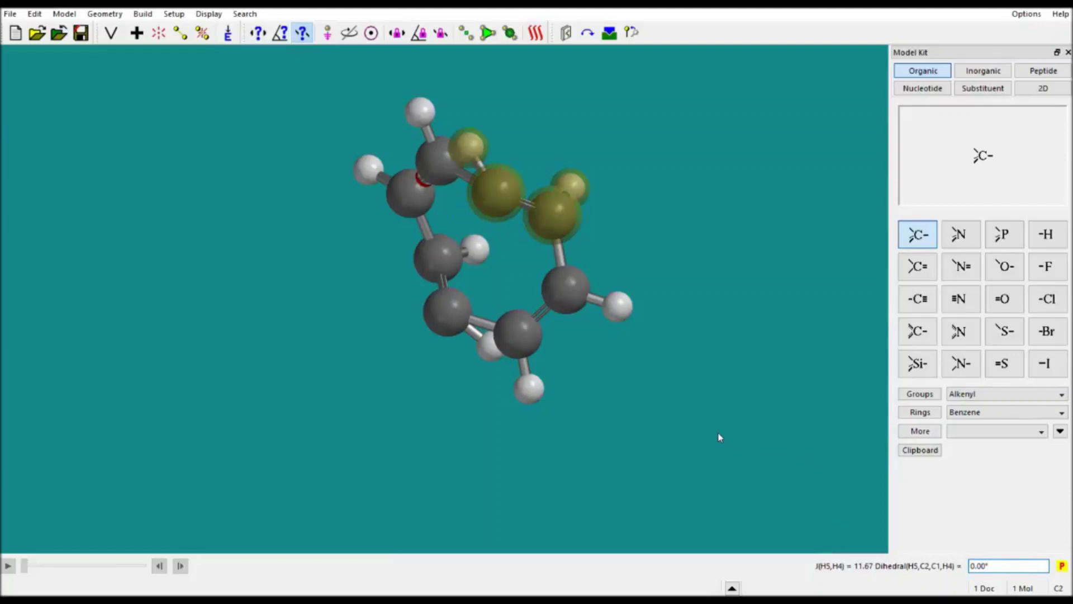
Minimize the energy of the ring with both hydrogen dihedrals flattened, and check the shape it adopts.
{"action": "left_click_drag", "start_coordinate": [719, 436], "coordinate": [729, 278]}
{"action": "left_click", "coordinate": [228, 32]}
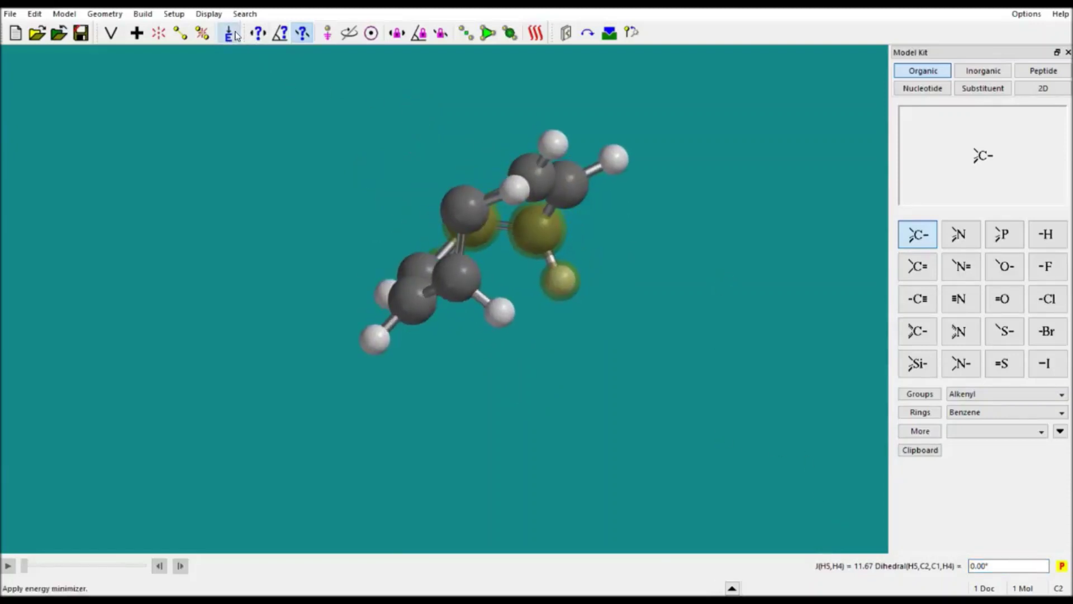
{"action": "left_click_drag", "start_coordinate": [571, 226], "coordinate": [467, 325]}
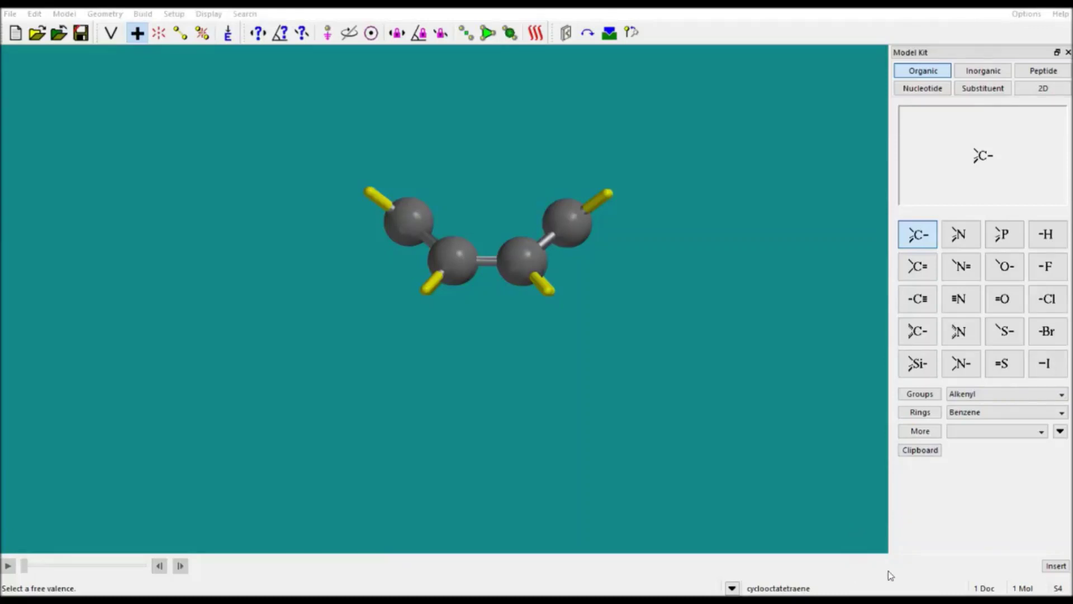
Examine the geometry of the cyclooctatetraene model from different sides.
{"action": "left_click", "coordinate": [512, 318]}
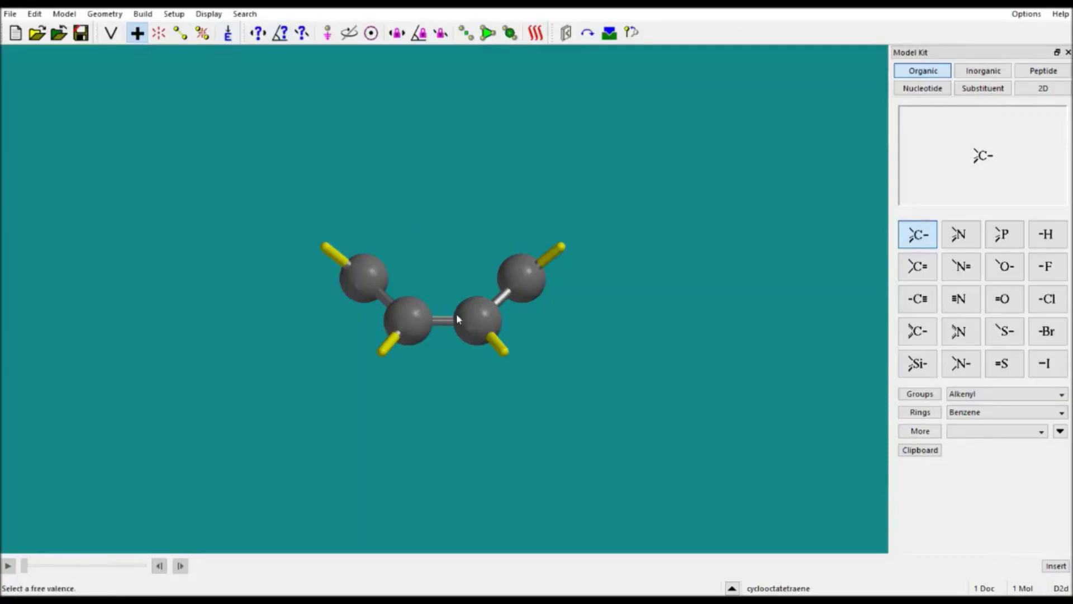
{"action": "left_click_drag", "start_coordinate": [499, 359], "coordinate": [531, 359]}
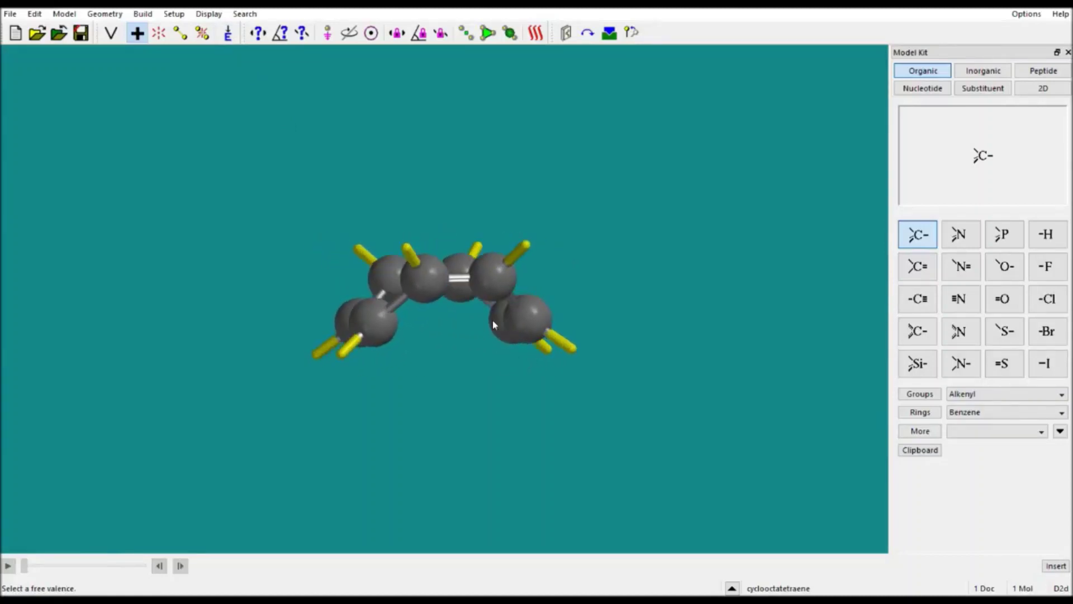